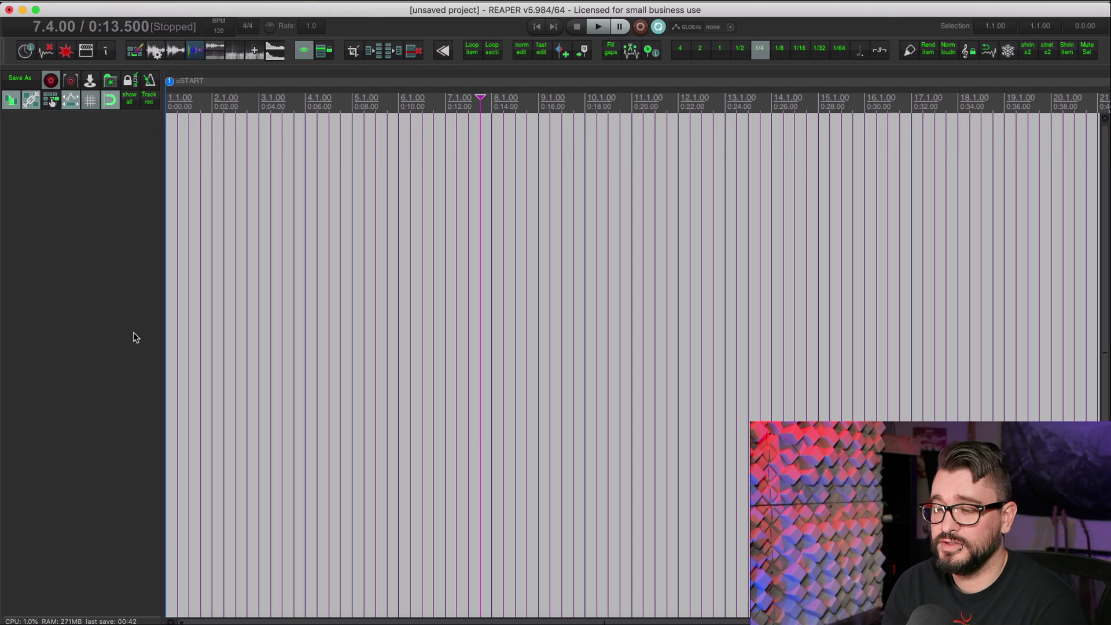
- Enable the Novation - Nocturn Keyboard MIDI input, including control messages, in Preferences > MIDI Devices
{"action": "key", "text": "super+comma"}
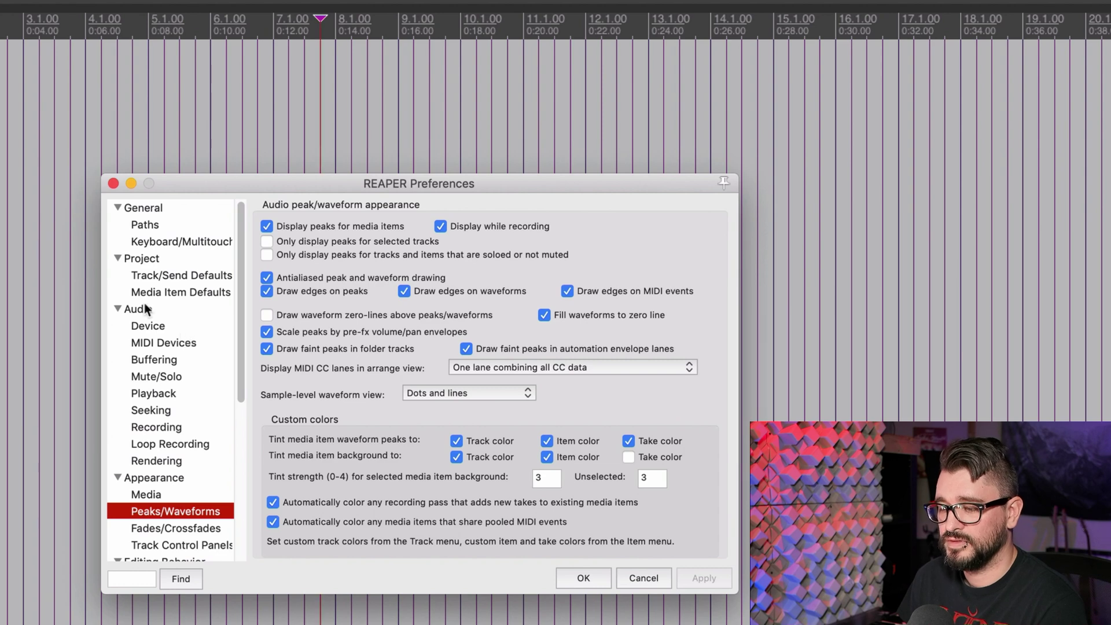
{"action": "left_click", "coordinate": [171, 340]}
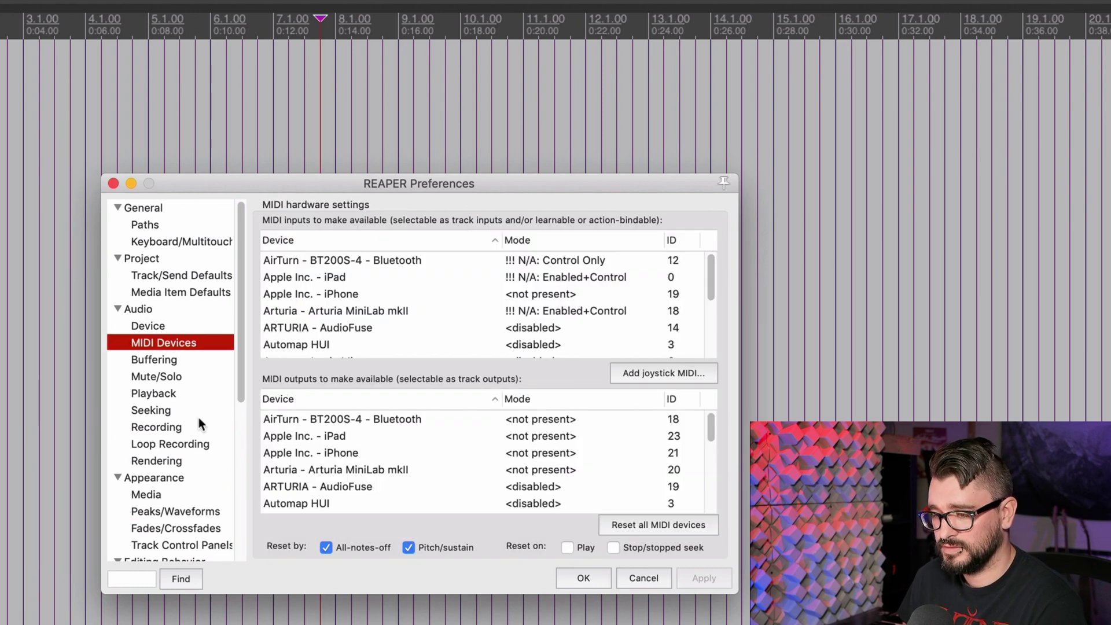
{"action": "scroll", "coordinate": [362, 341], "scroll_direction": "down", "scroll_amount": 6}
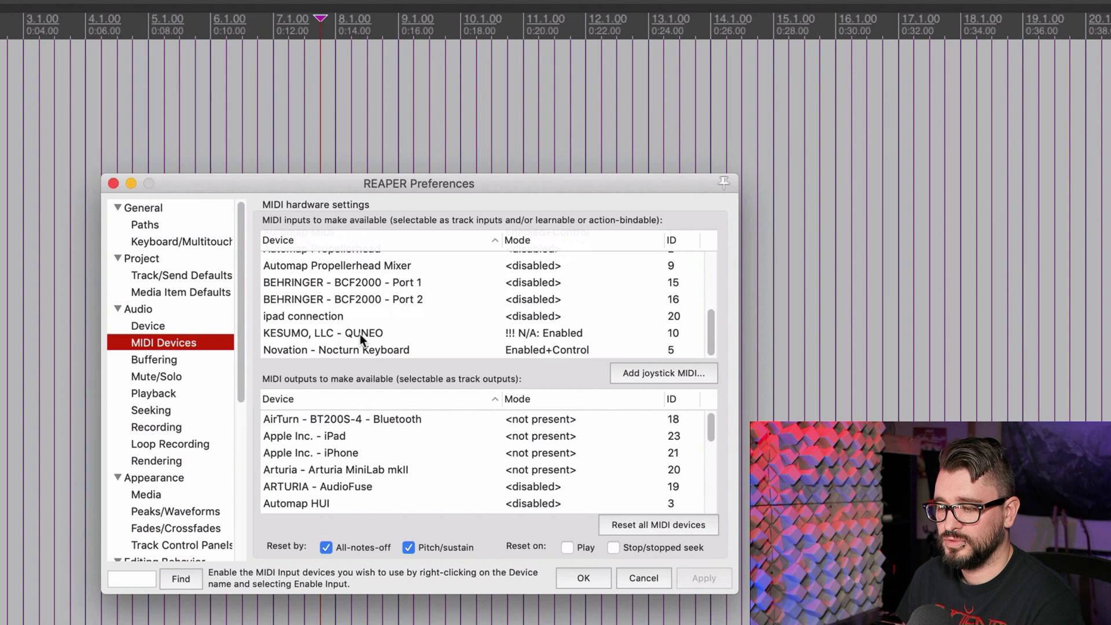
{"action": "left_click", "coordinate": [390, 351]}
{"action": "double_click", "coordinate": [503, 345]}
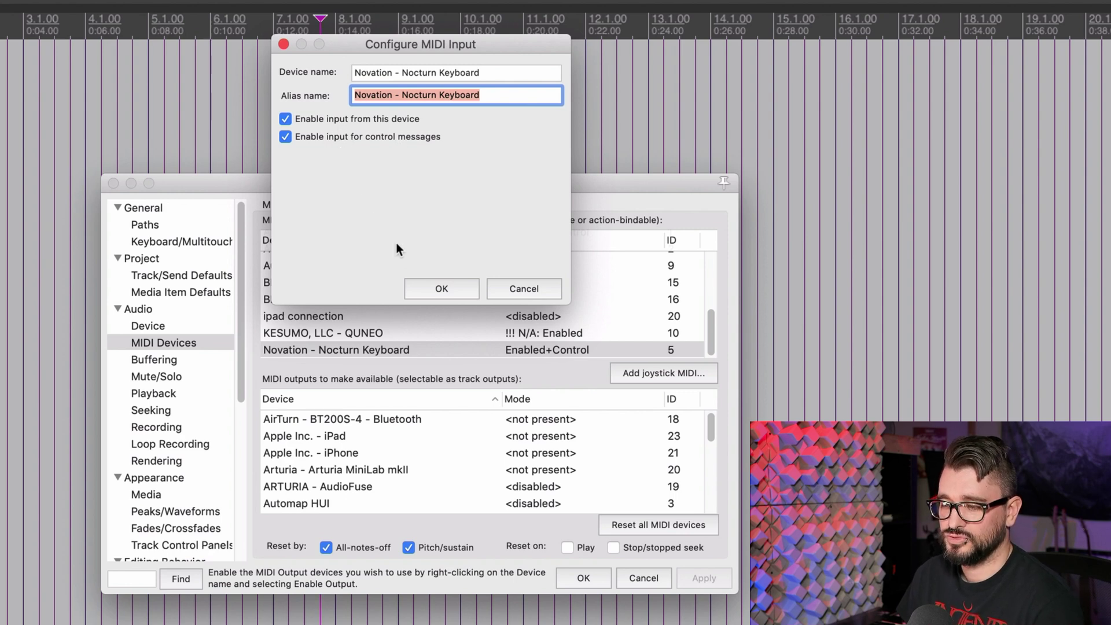
{"action": "left_click", "coordinate": [441, 289]}
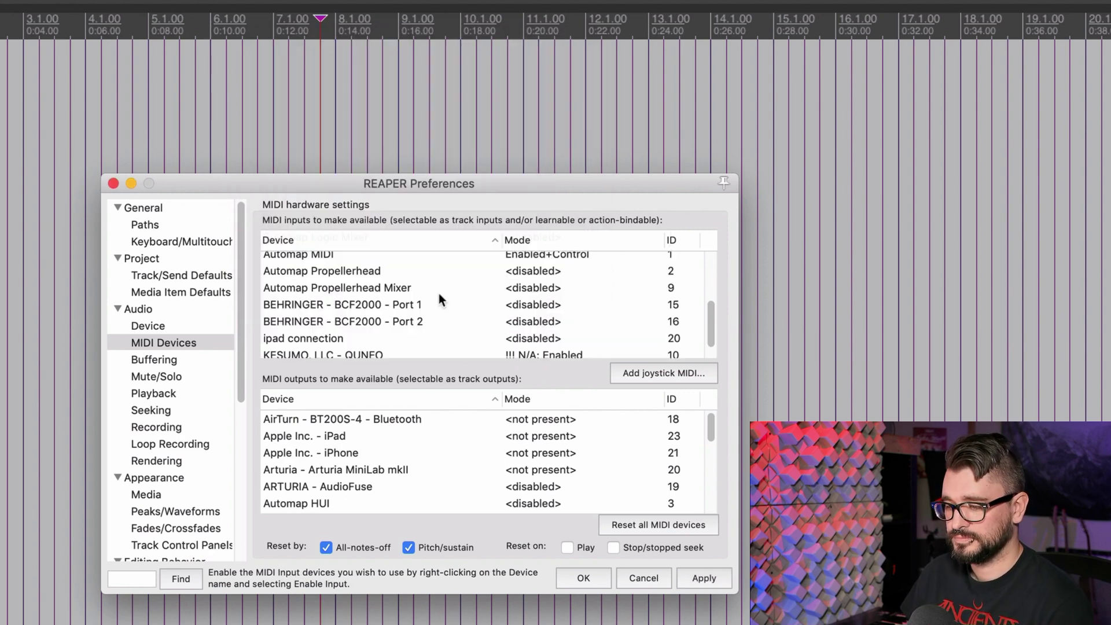
- Add a track recording from All MIDI Inputs on all channels and record-arm it
{"action": "left_click", "coordinate": [583, 578]}
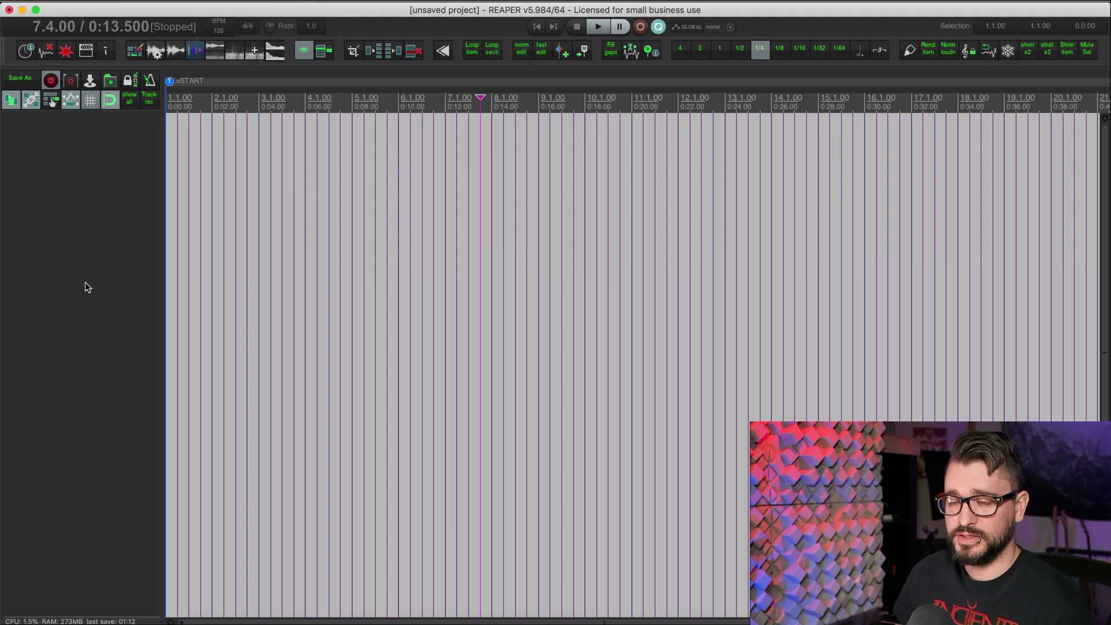
{"action": "double_click", "coordinate": [58, 157]}
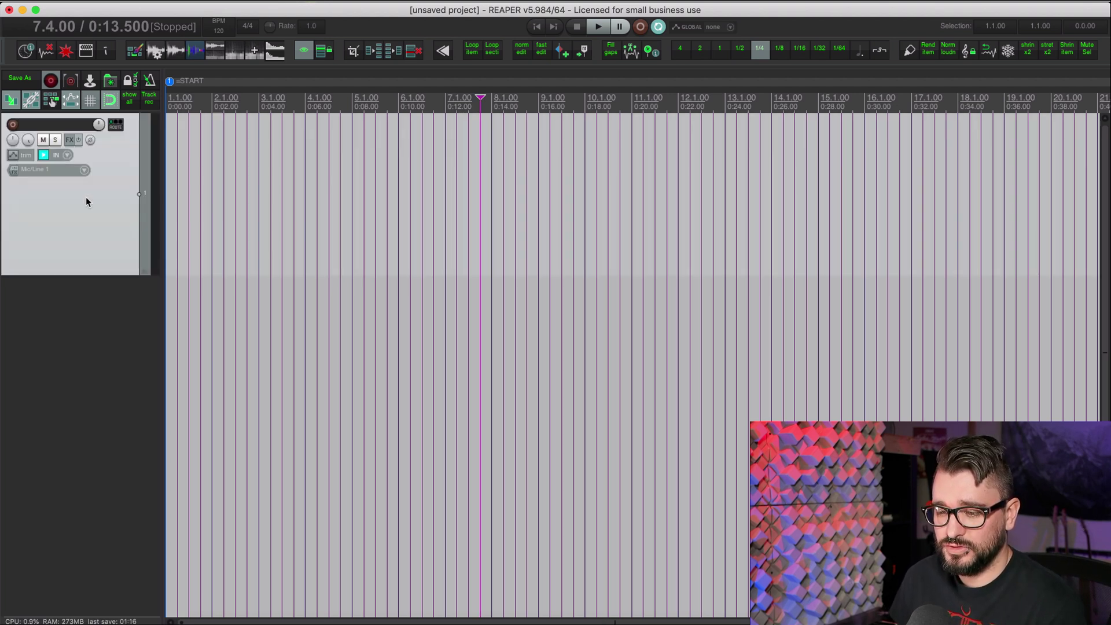
{"action": "left_click", "coordinate": [83, 170]}
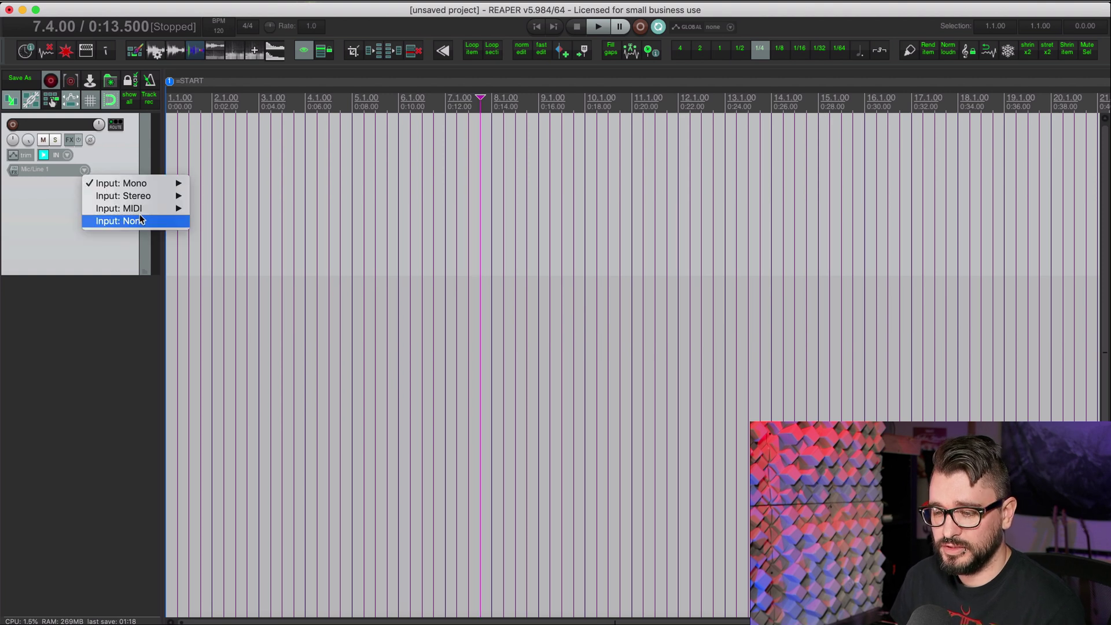
{"action": "mouse_move", "coordinate": [124, 209]}
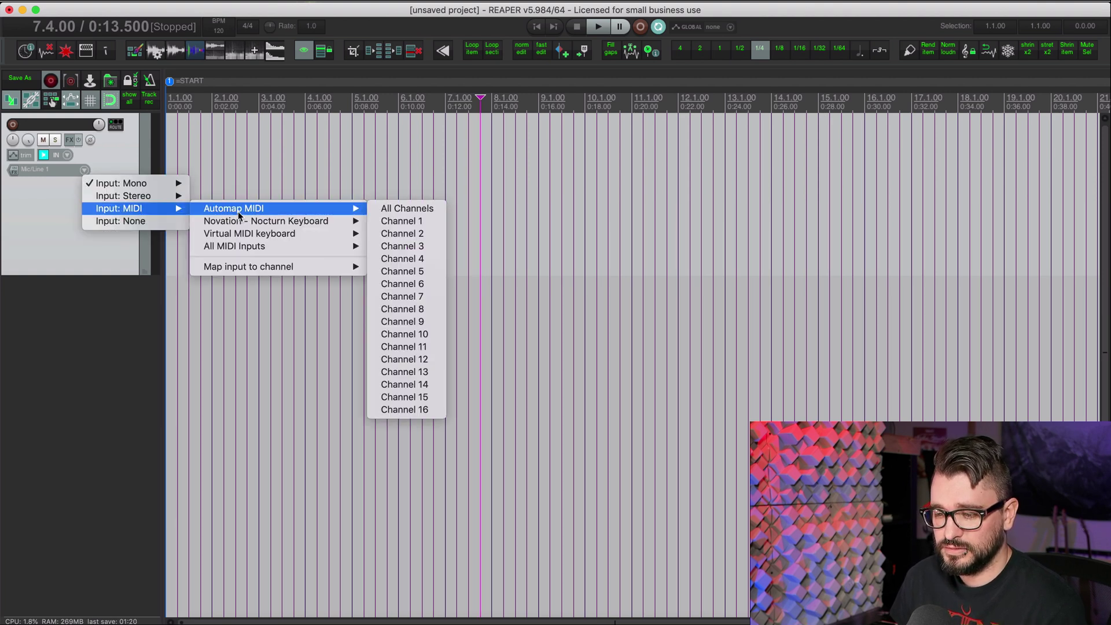
{"action": "mouse_move", "coordinate": [364, 246]}
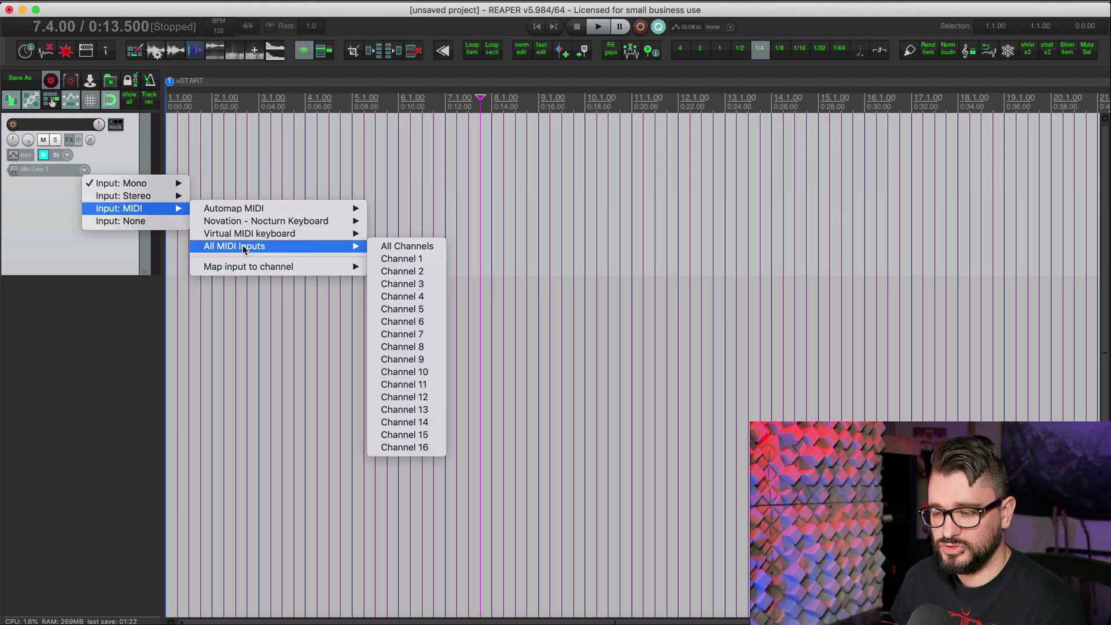
{"action": "left_click", "coordinate": [406, 246]}
{"action": "left_click", "coordinate": [13, 124]}
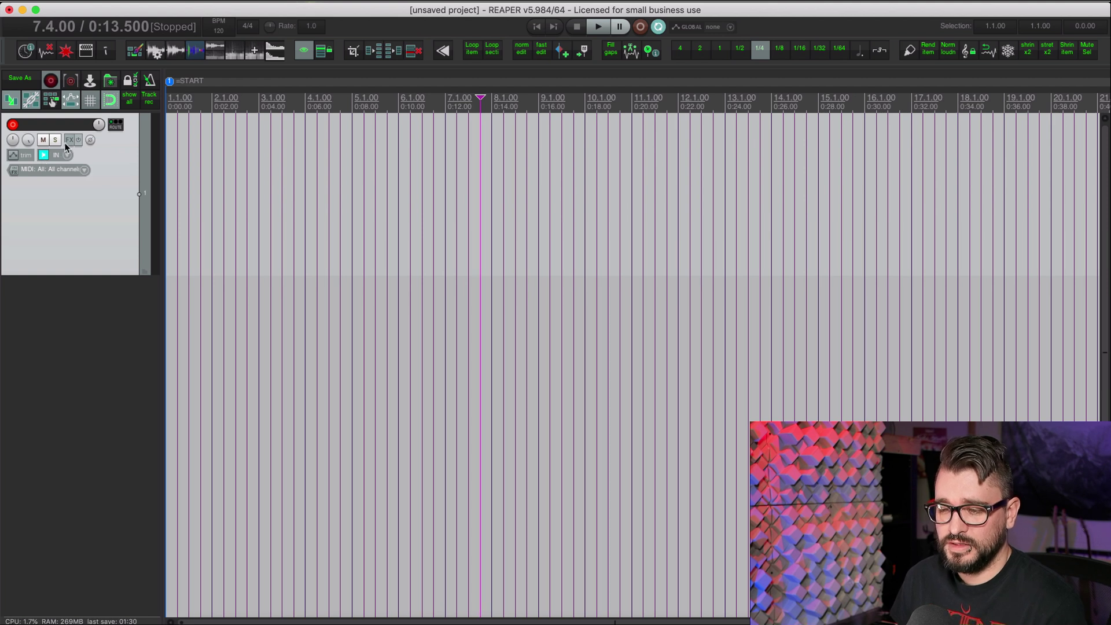
{"action": "right_click", "coordinate": [98, 157]}
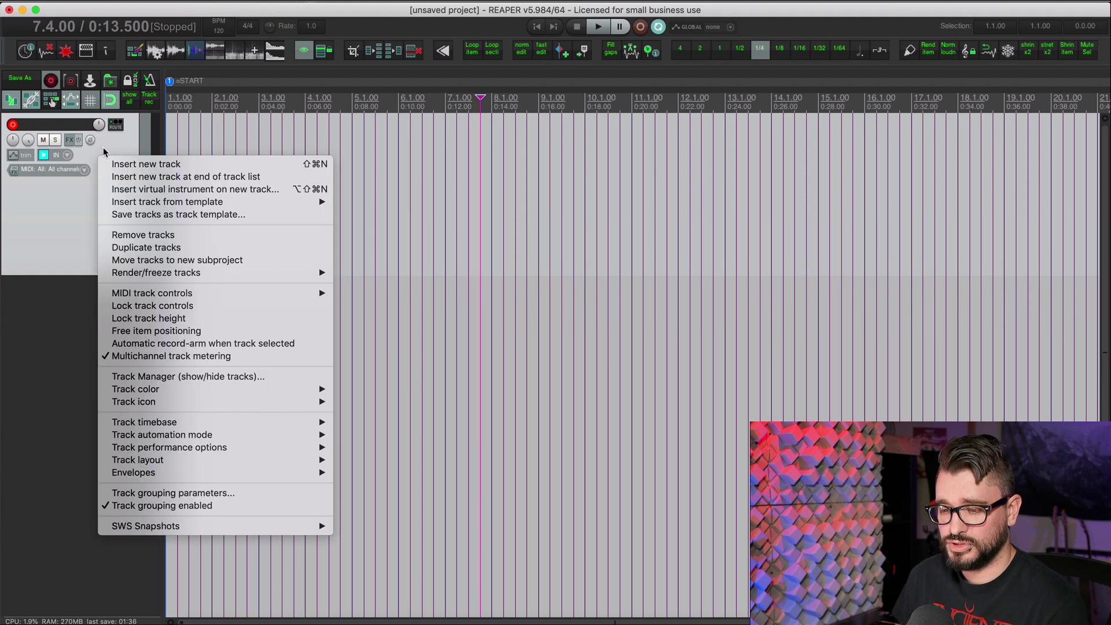
{"action": "mouse_move", "coordinate": [169, 297]}
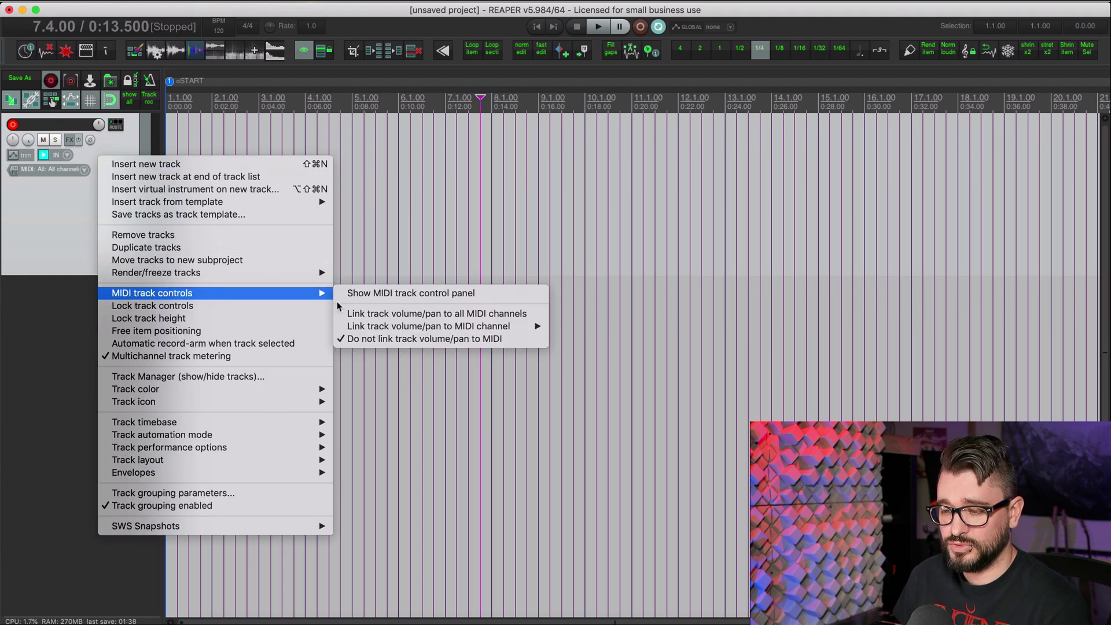
- Show the track's ReaControlMIDI panel and its log to watch incoming CC11 Expression messages
{"action": "left_click", "coordinate": [400, 296]}
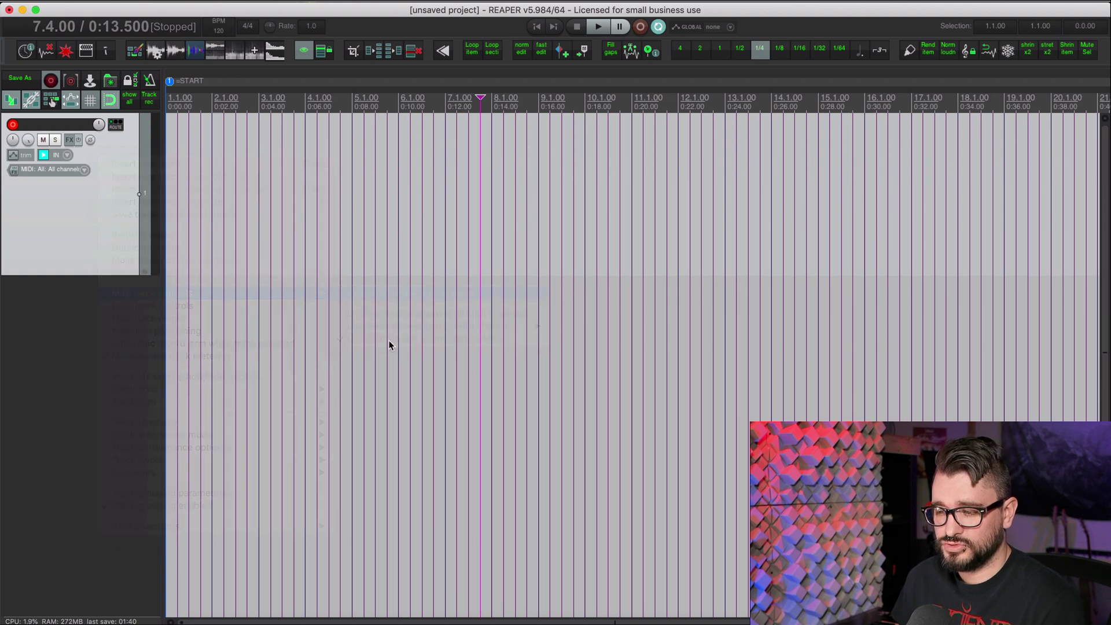
{"action": "left_click_drag", "start_coordinate": [291, 32], "coordinate": [462, 90]}
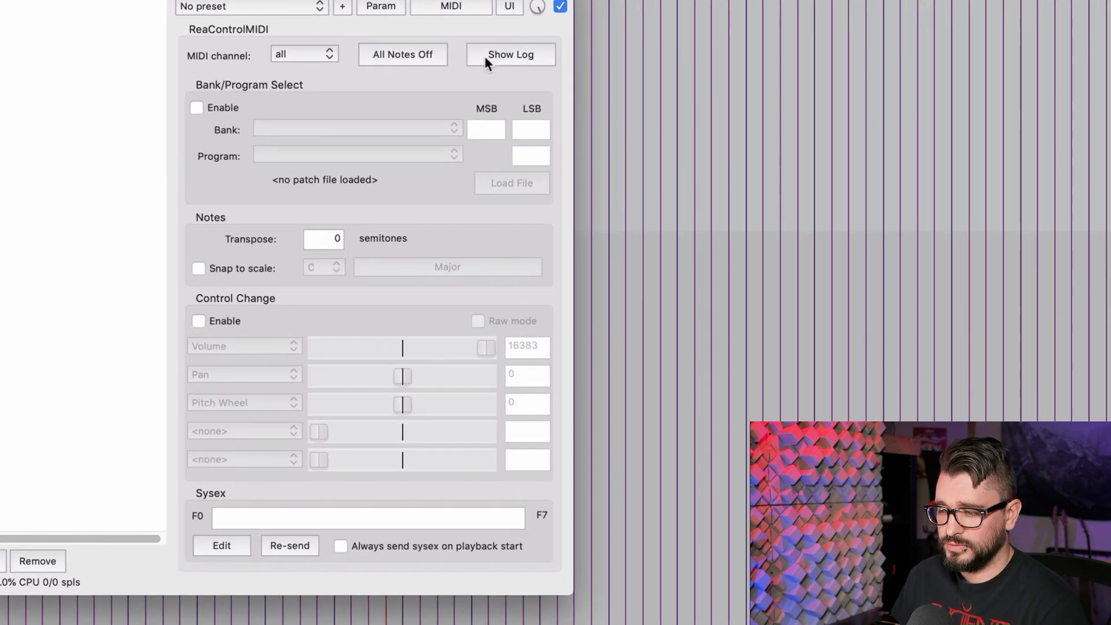
{"action": "left_click", "coordinate": [548, 155]}
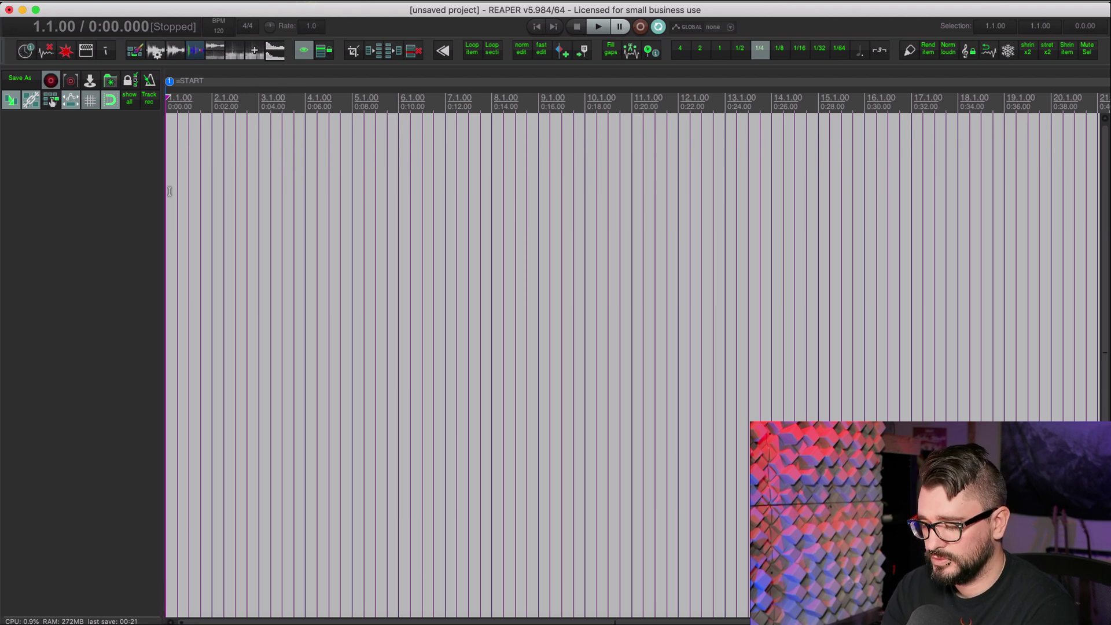
- Bind MIDI Chan 1 CC 11 to 'View: Adjust horizontal zoom (MIDI CC/OSC only)' via the 'zoom cc' filter
{"action": "key", "text": "question"}
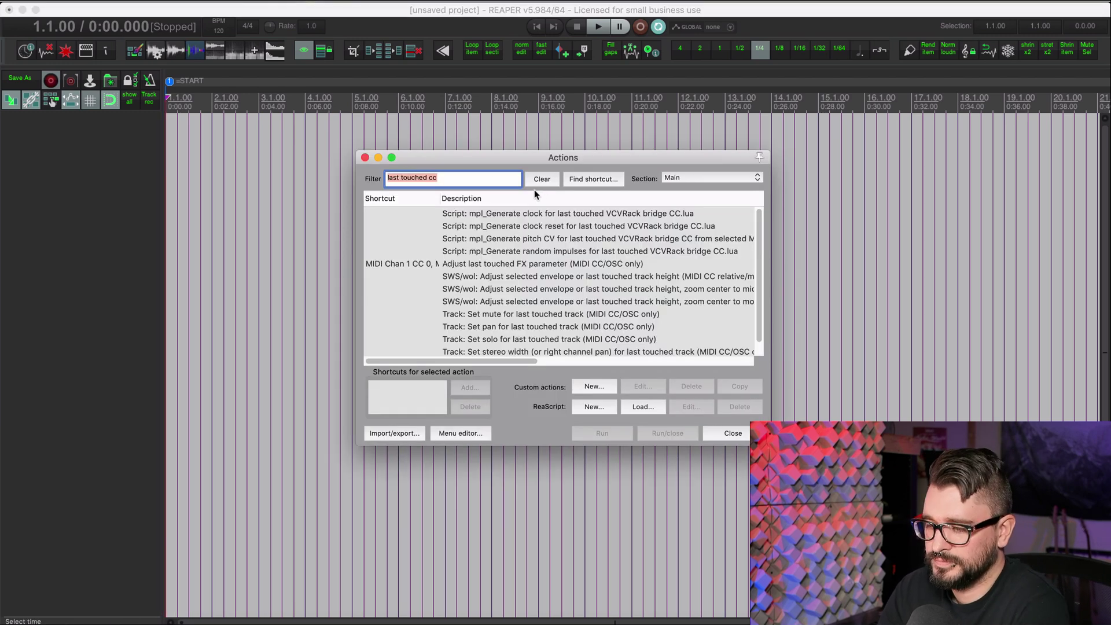
{"action": "left_click", "coordinate": [553, 180]}
{"action": "left_click", "coordinate": [486, 177]}
{"action": "type", "text": "zoom"}
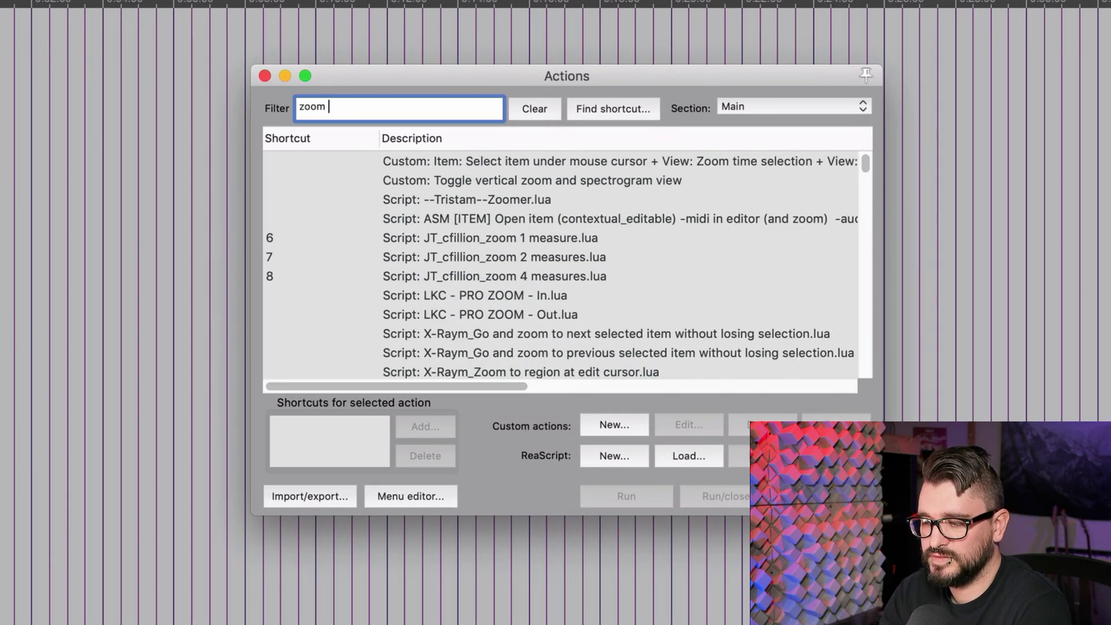
{"action": "type", "text": " cc"}
{"action": "left_click", "coordinate": [642, 263]}
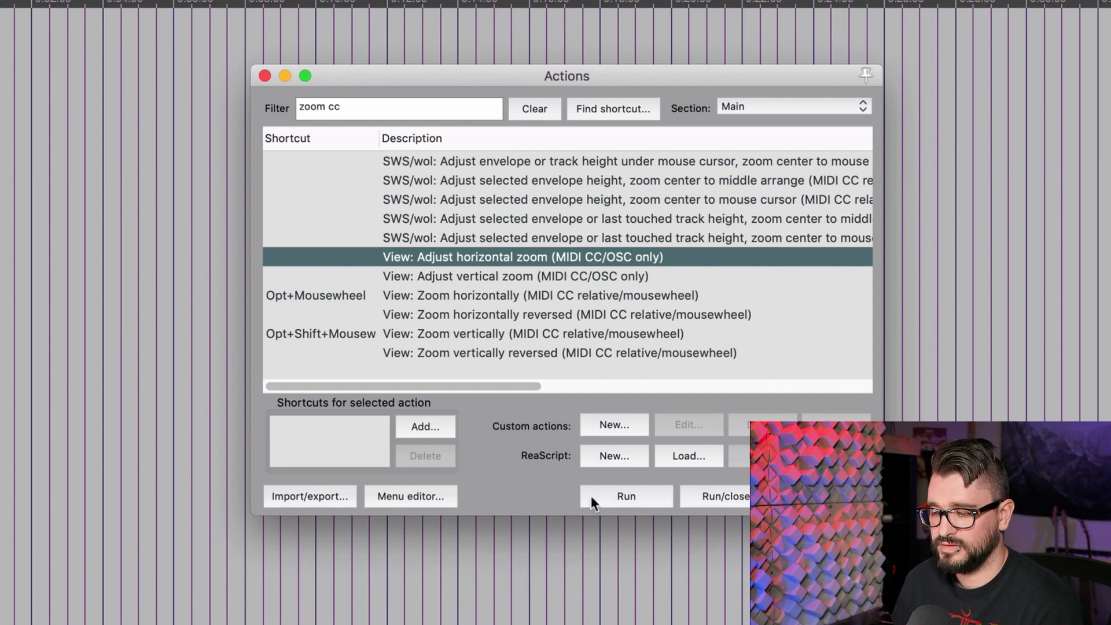
{"action": "left_click", "coordinate": [436, 428]}
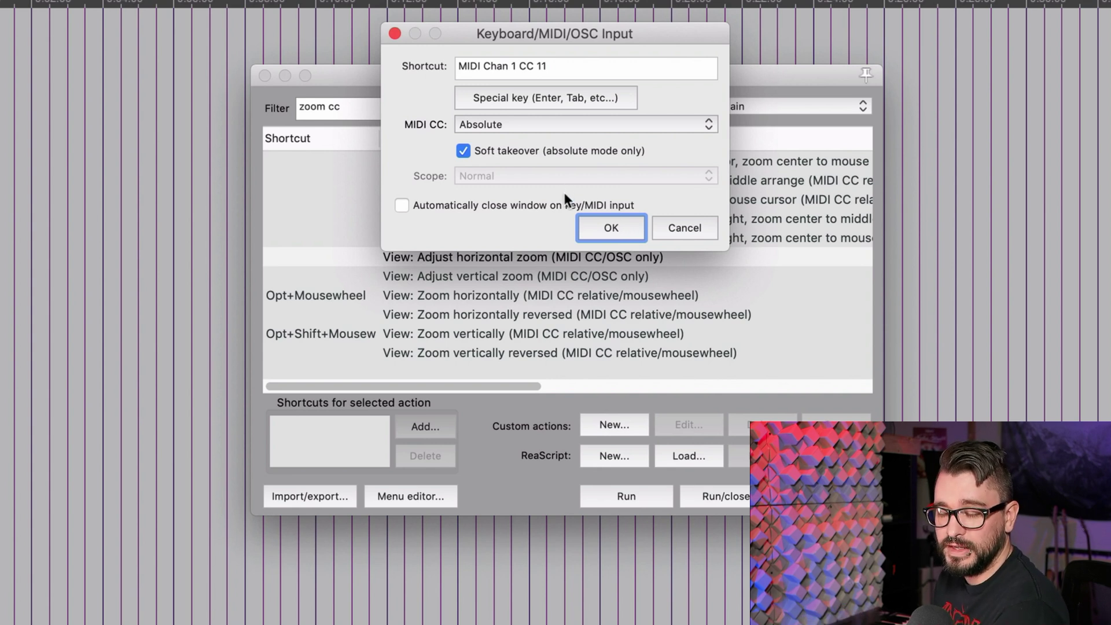
{"action": "left_click", "coordinate": [600, 222]}
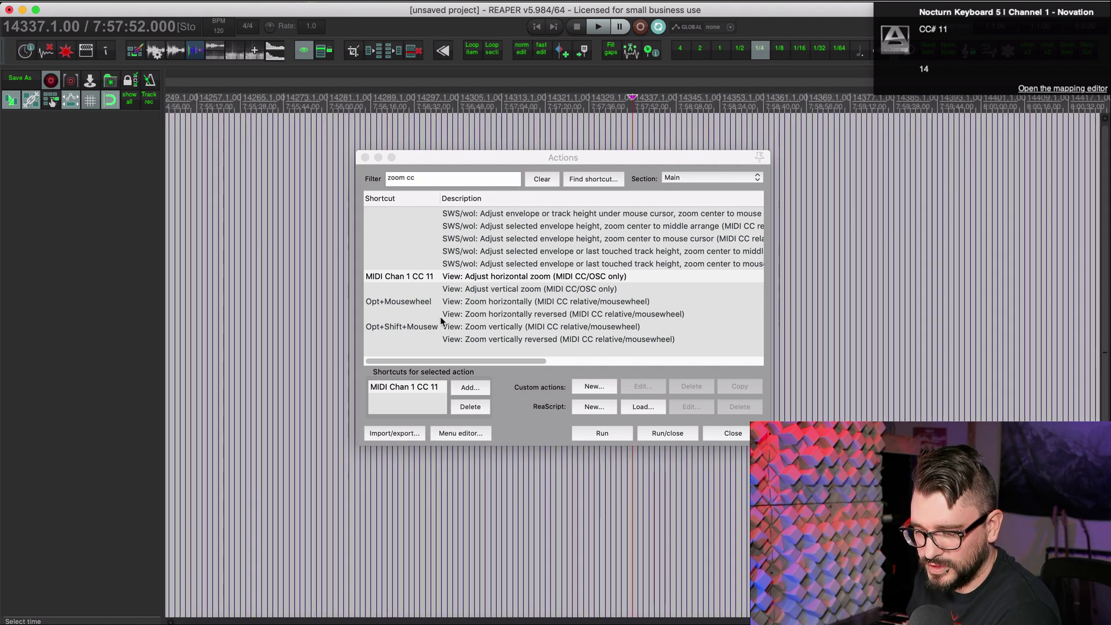
- Remove the CC 11 shortcut from the zoom action and filter actions for 'track volume cc'
{"action": "left_click", "coordinate": [431, 389]}
{"action": "left_click", "coordinate": [470, 407]}
{"action": "double_click", "coordinate": [477, 180]}
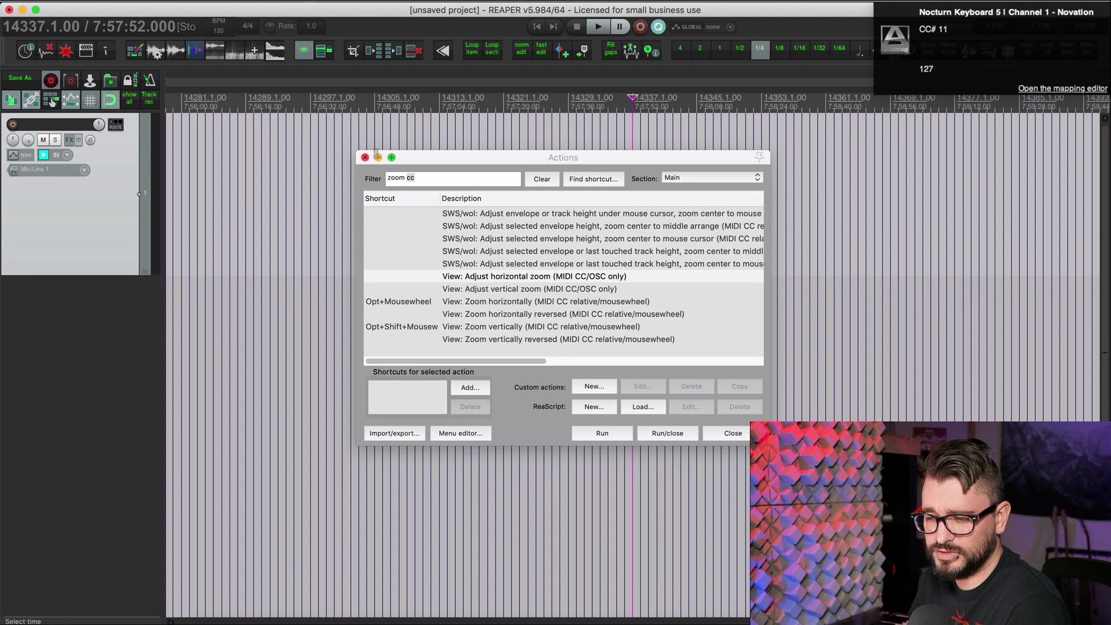
{"action": "left_click", "coordinate": [442, 178]}
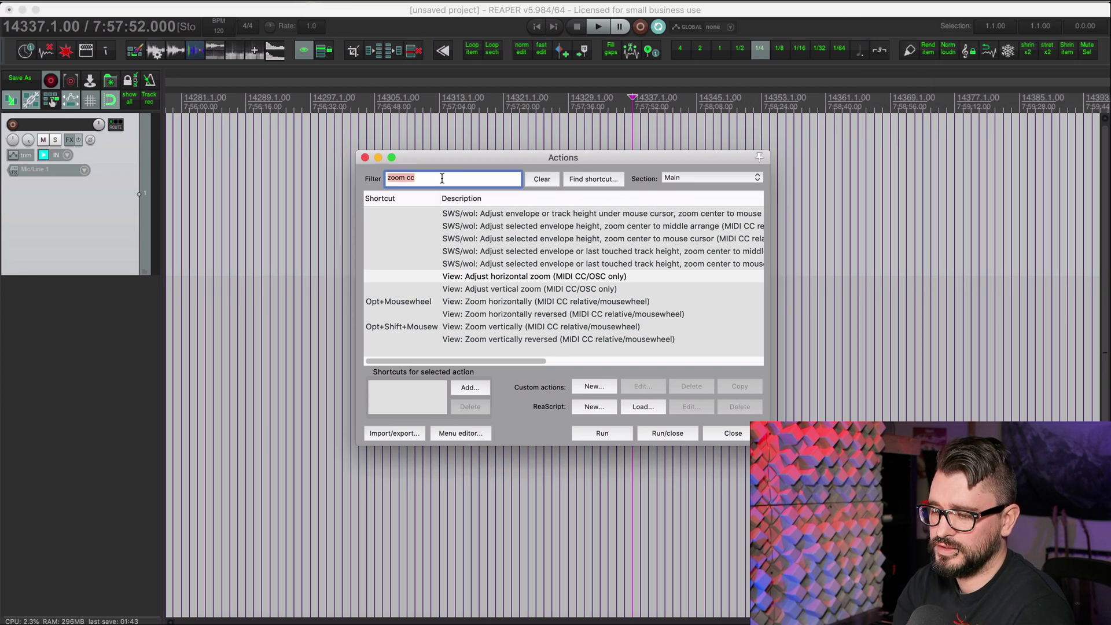
{"action": "key", "text": "BackSpace"}
{"action": "type", "text": "track volume cc"}
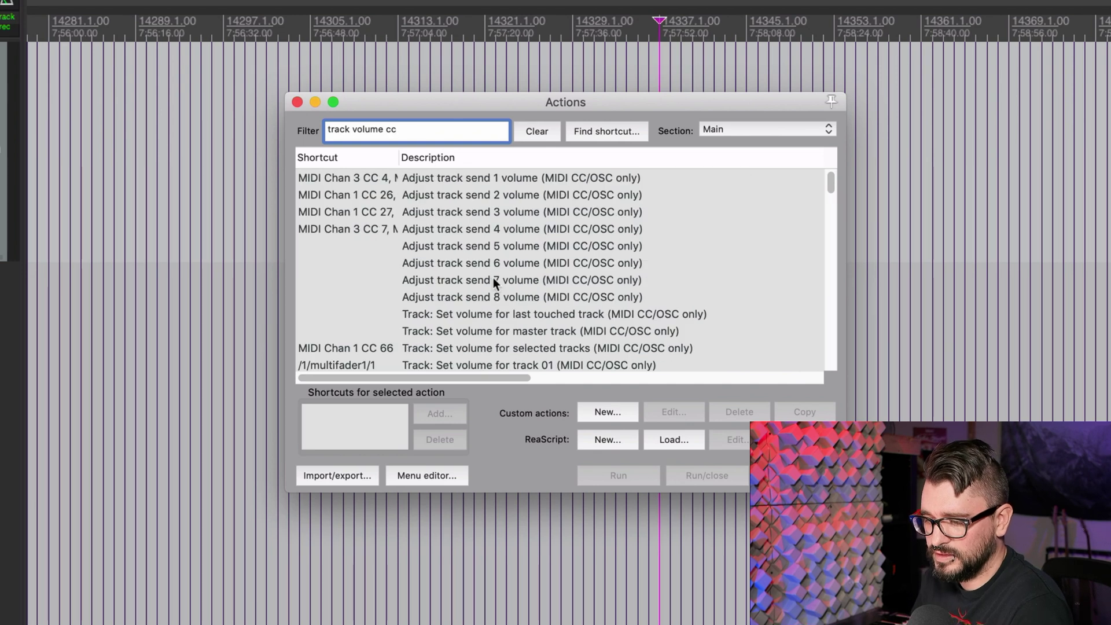
- Add a CC 11 MIDI shortcut to 'Track: Set volume for selected tracks'
{"action": "left_click", "coordinate": [481, 176]}
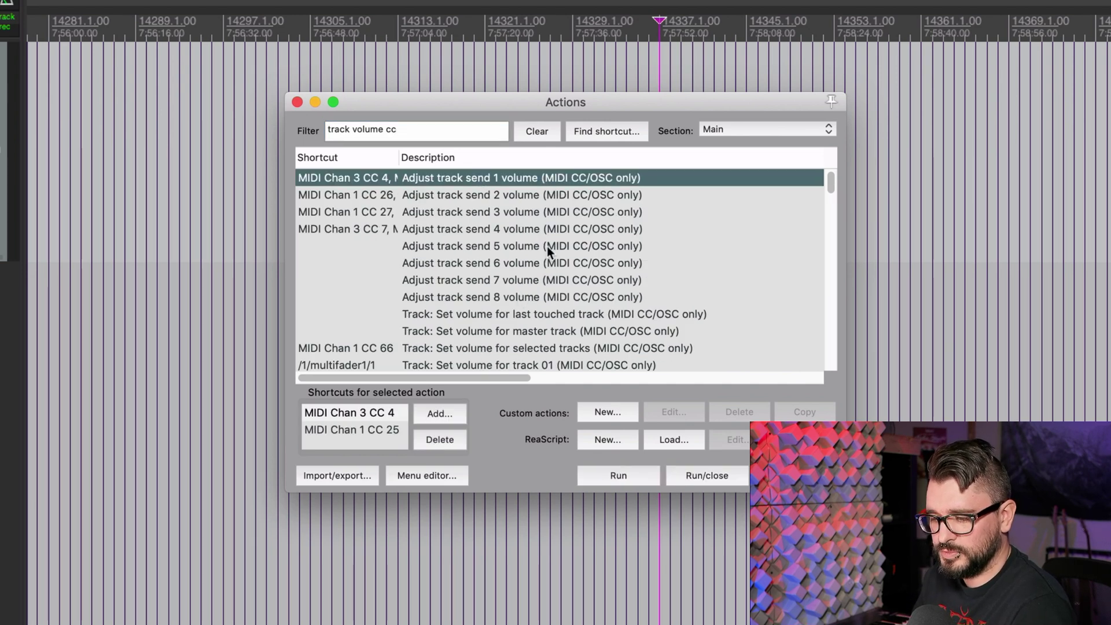
{"action": "scroll", "coordinate": [554, 330], "scroll_direction": "down", "scroll_amount": 1}
{"action": "left_click", "coordinate": [614, 302]}
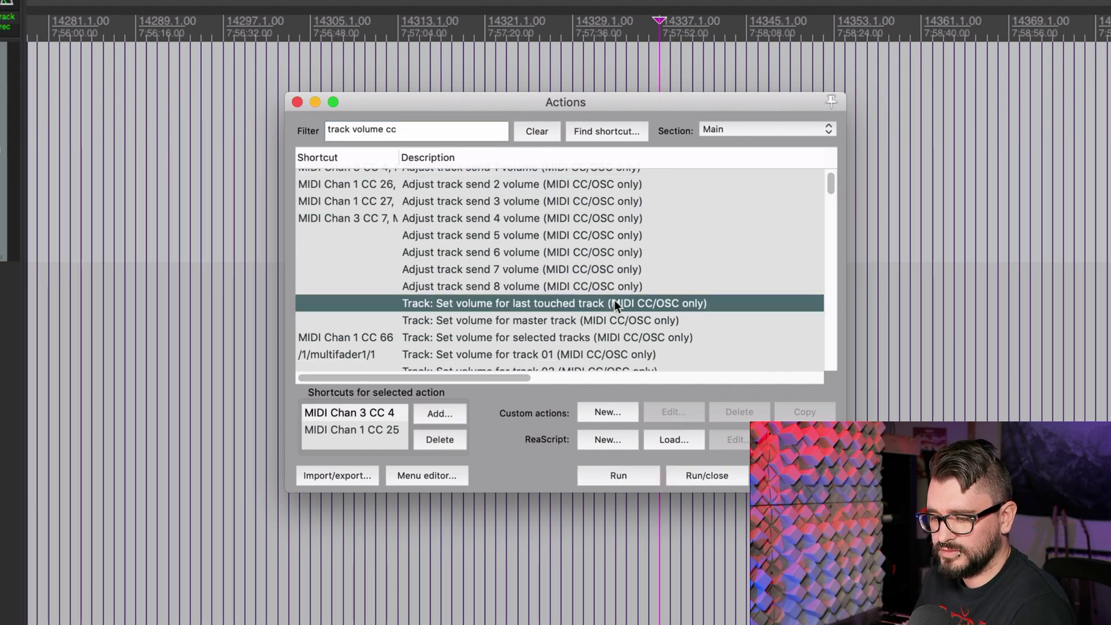
{"action": "scroll", "coordinate": [584, 325], "scroll_direction": "down", "scroll_amount": 1}
{"action": "left_click", "coordinate": [613, 328]}
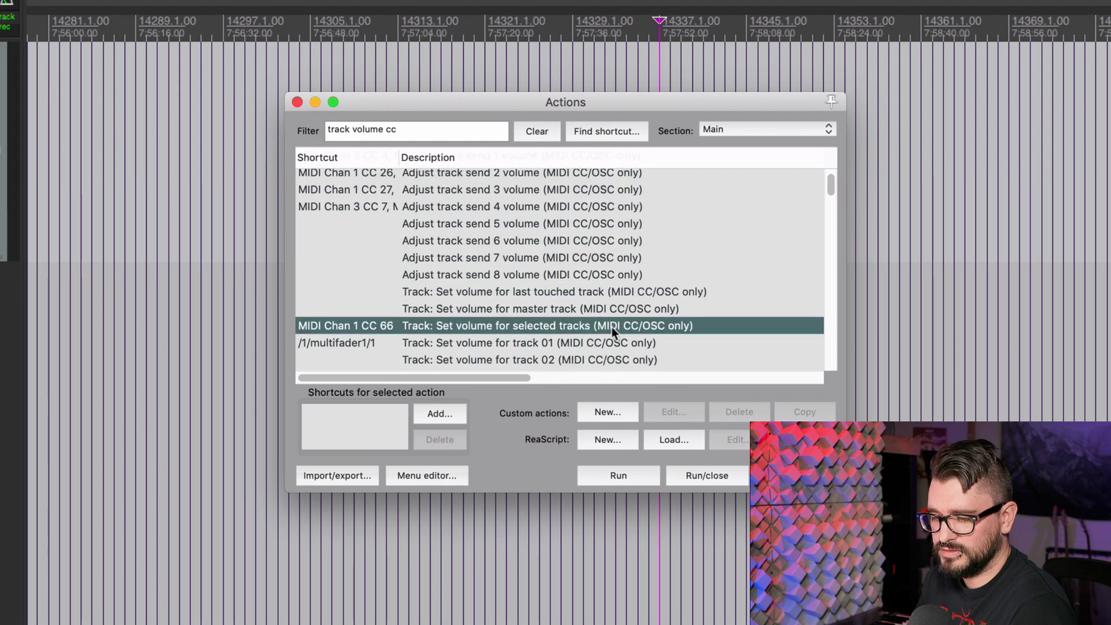
{"action": "left_click", "coordinate": [456, 418]}
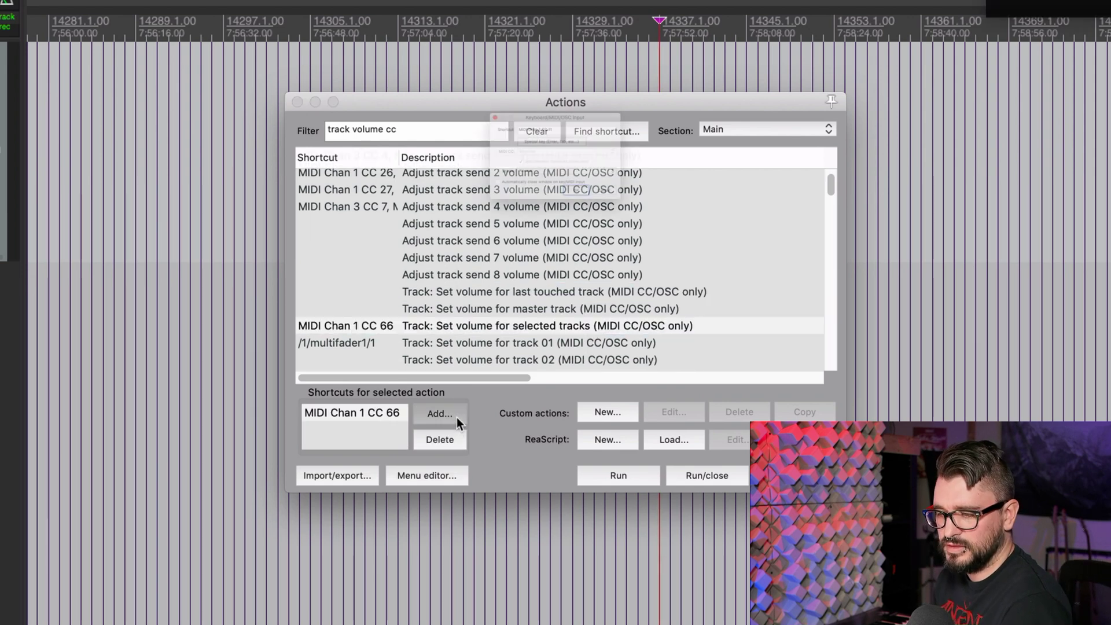
{"action": "left_click", "coordinate": [605, 237]}
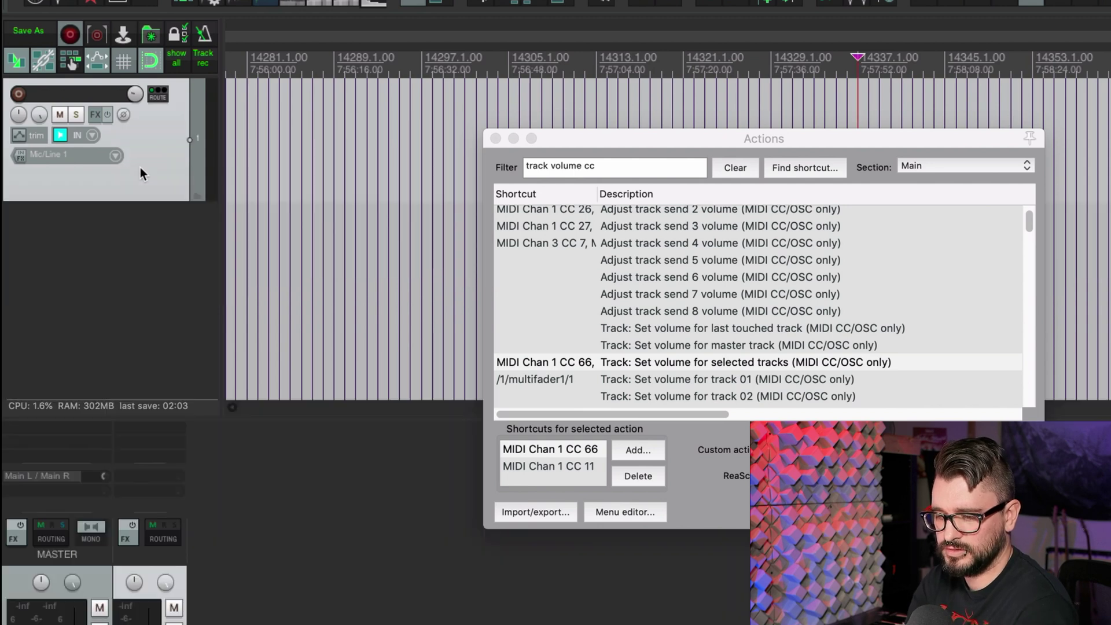
- Enlarge the mixer, add two tracks, and delete that action's CC 11 shortcut
{"action": "left_click_drag", "start_coordinate": [278, 419], "coordinate": [278, 324]}
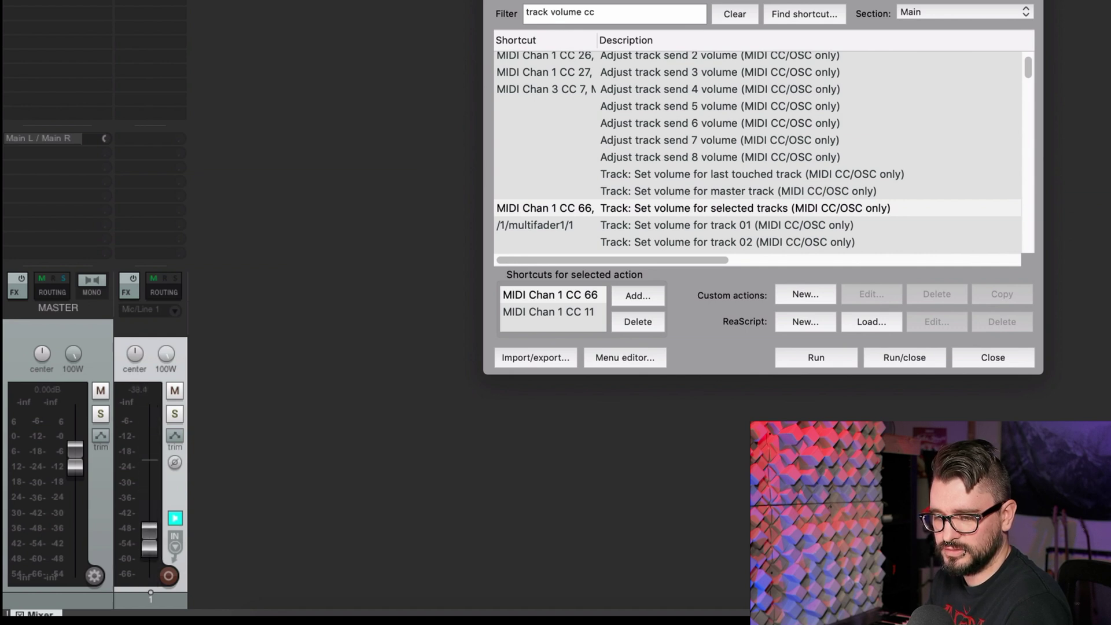
{"action": "double_click", "coordinate": [305, 221]}
{"action": "double_click", "coordinate": [472, 408]}
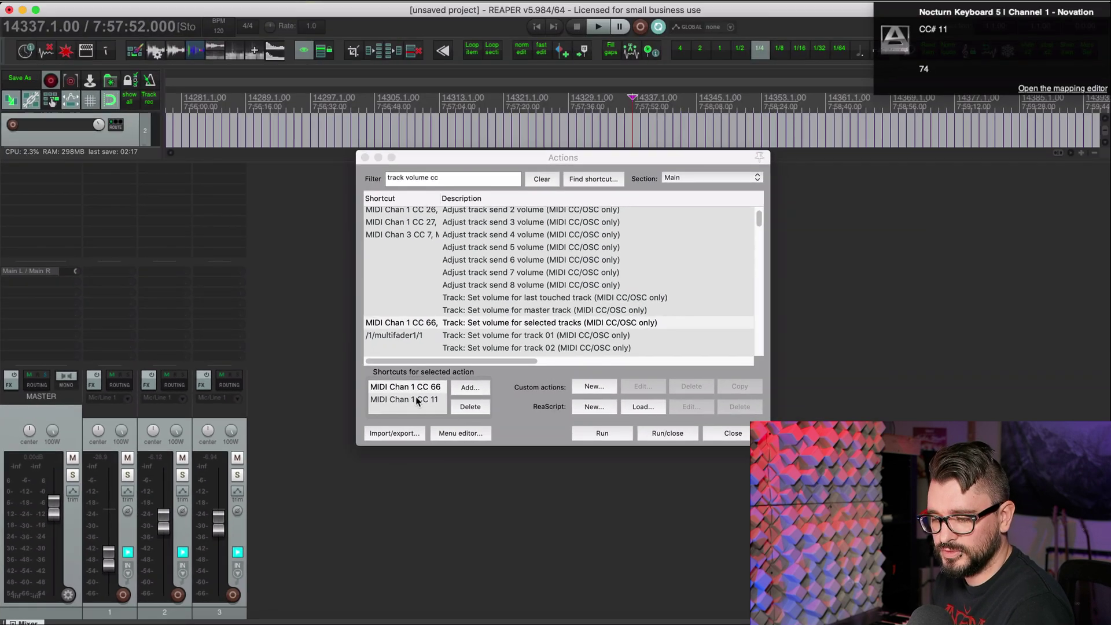
{"action": "left_click", "coordinate": [417, 401]}
{"action": "left_click", "coordinate": [470, 406]}
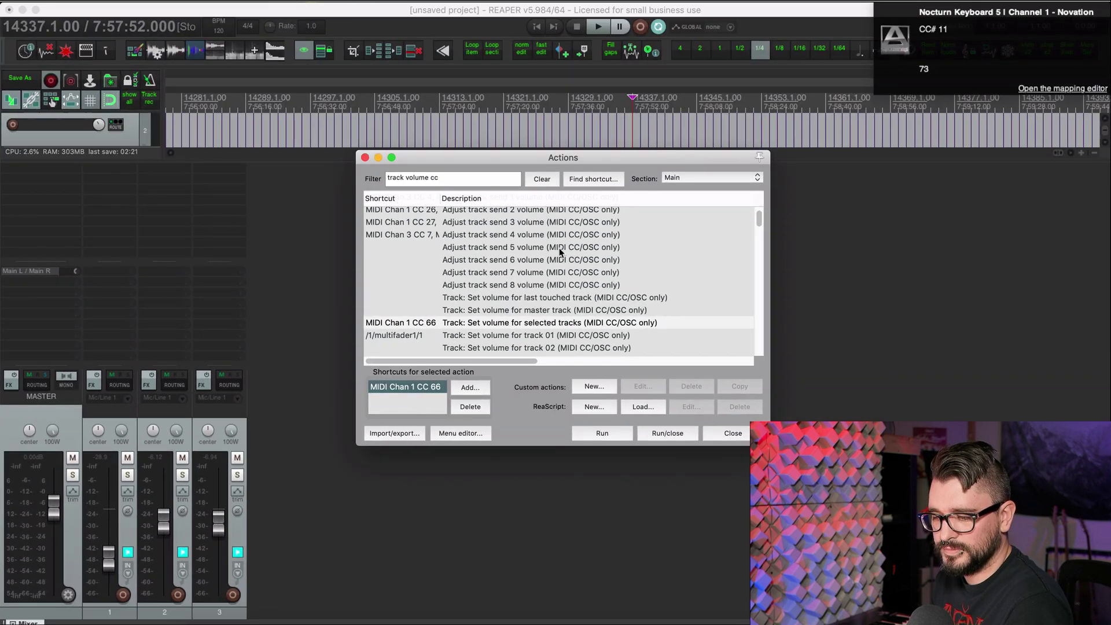
{"action": "left_click", "coordinate": [543, 180]}
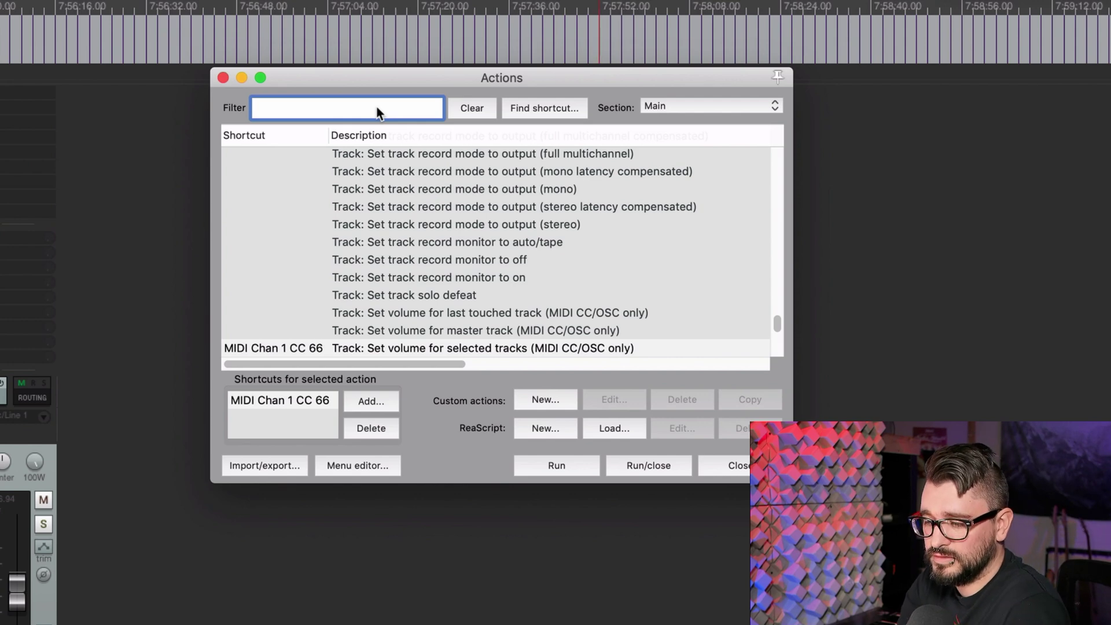
- Bind CC 11 to 'Adjust last touched FX parameter' using the 'last touched fx cc' filter
{"action": "type", "text": "la"}
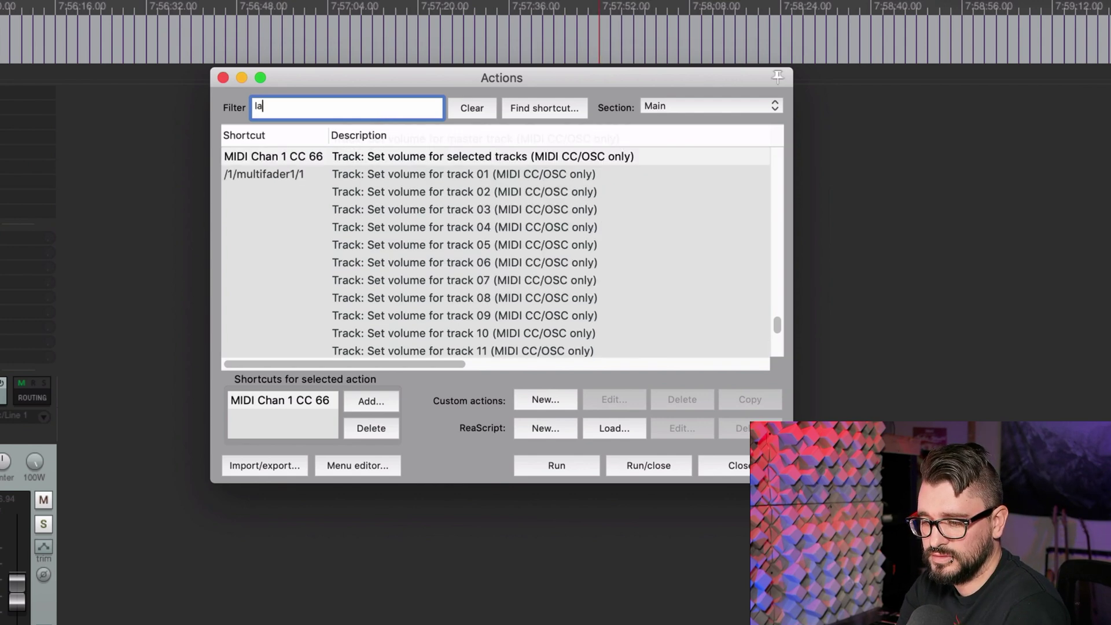
{"action": "type", "text": "st touched fx cc"}
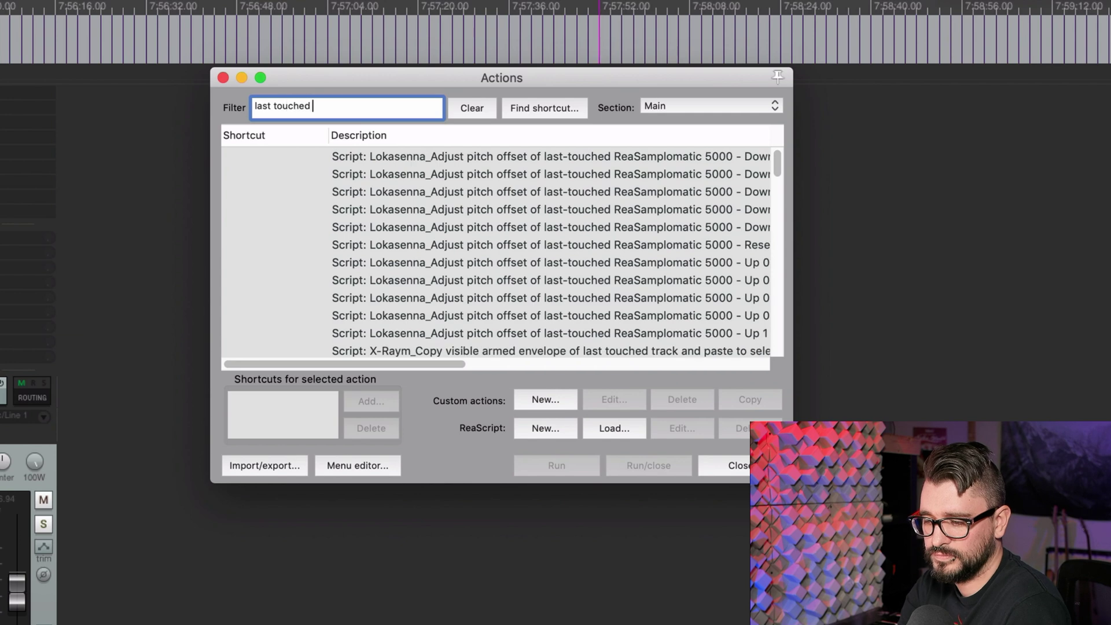
{"action": "left_click", "coordinate": [501, 160]}
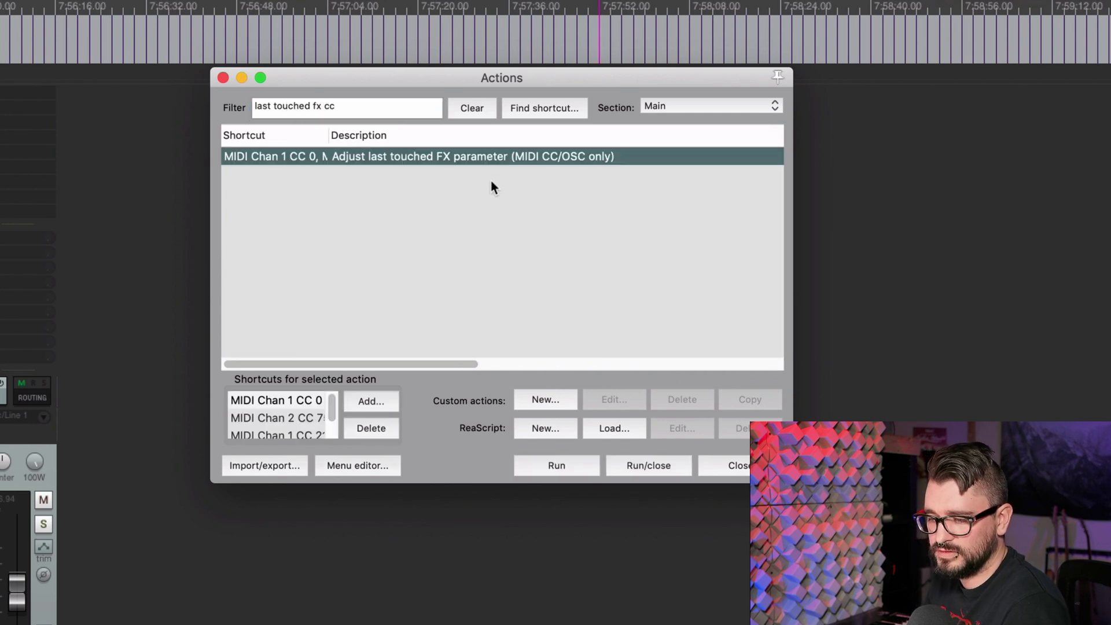
{"action": "left_click", "coordinate": [366, 405]}
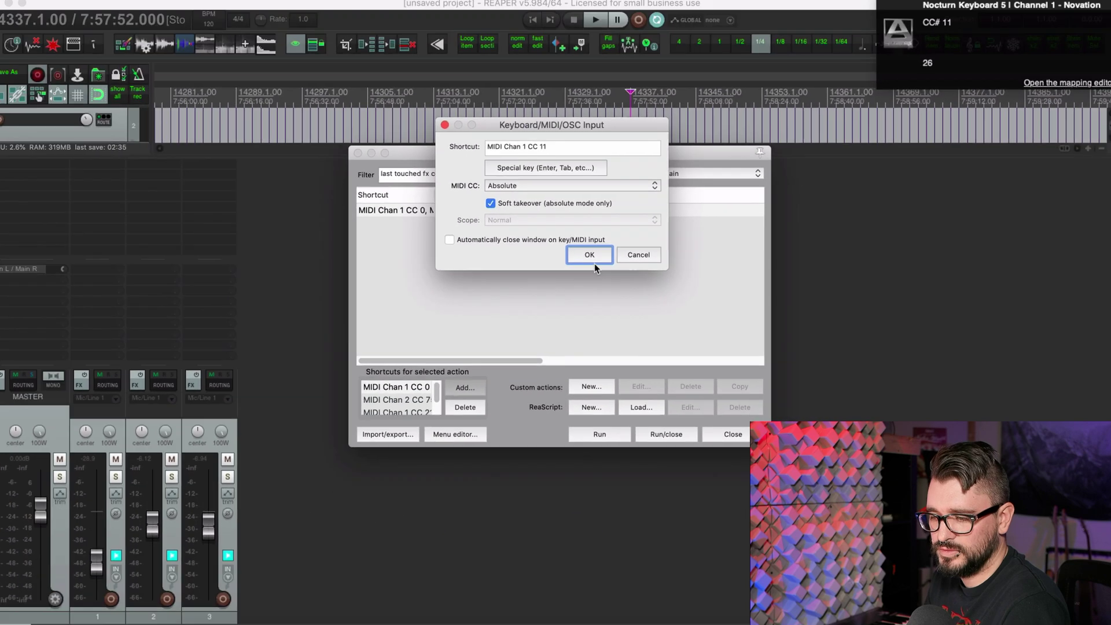
{"action": "left_click", "coordinate": [594, 262]}
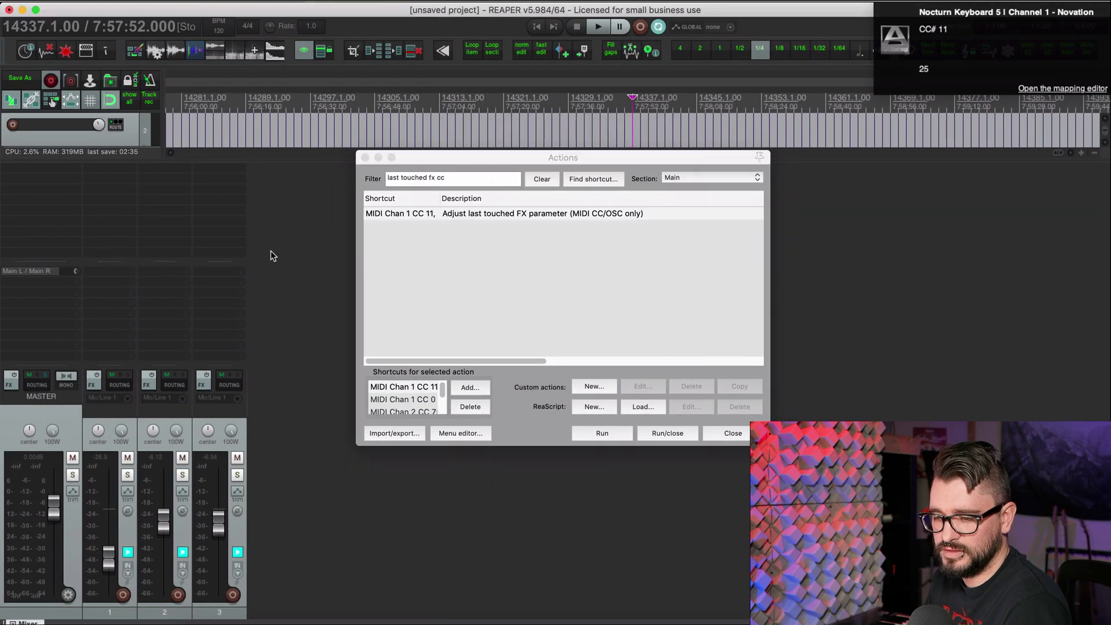
- In track 3's ReaEQ, pull band 1 into a deep low cut and touch band 3
{"action": "left_click", "coordinate": [219, 428]}
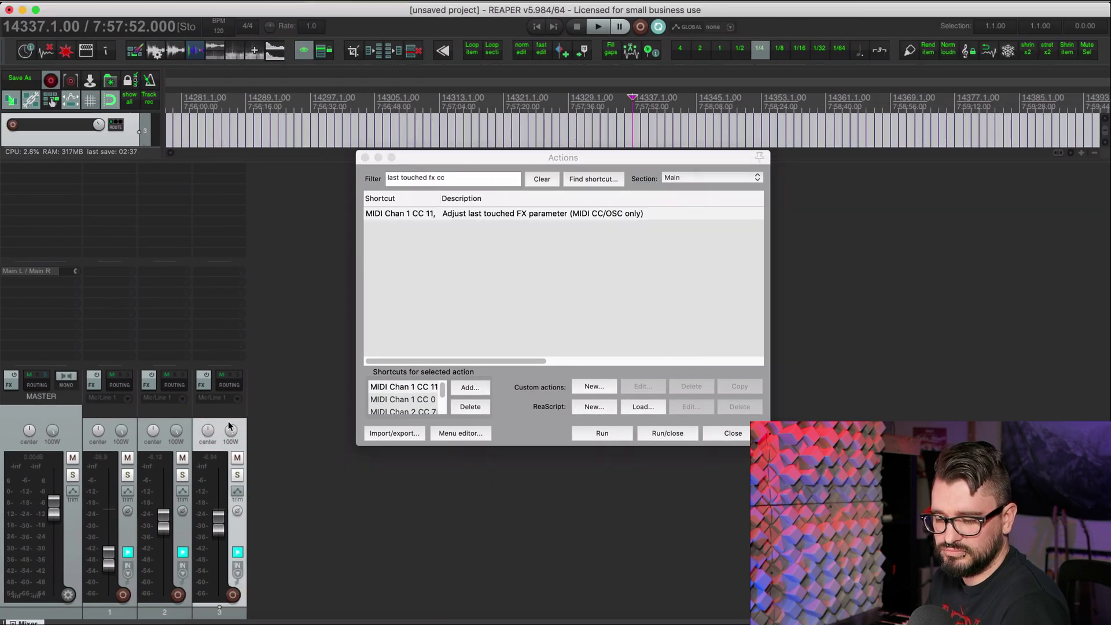
{"action": "key", "text": "shift+f"}
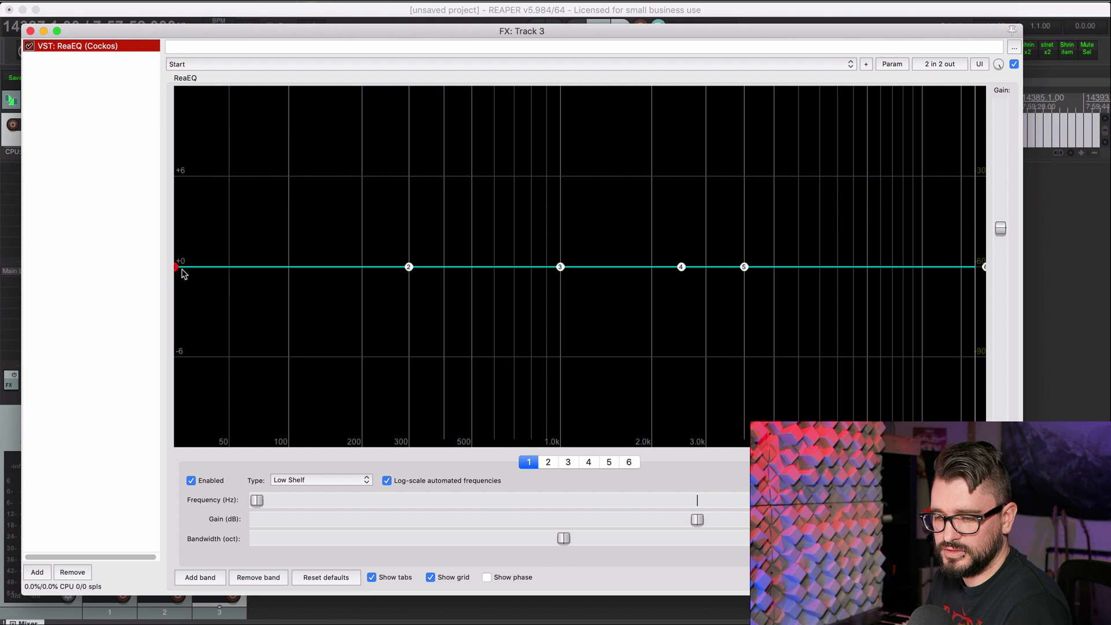
{"action": "left_click_drag", "start_coordinate": [176, 267], "coordinate": [350, 507]}
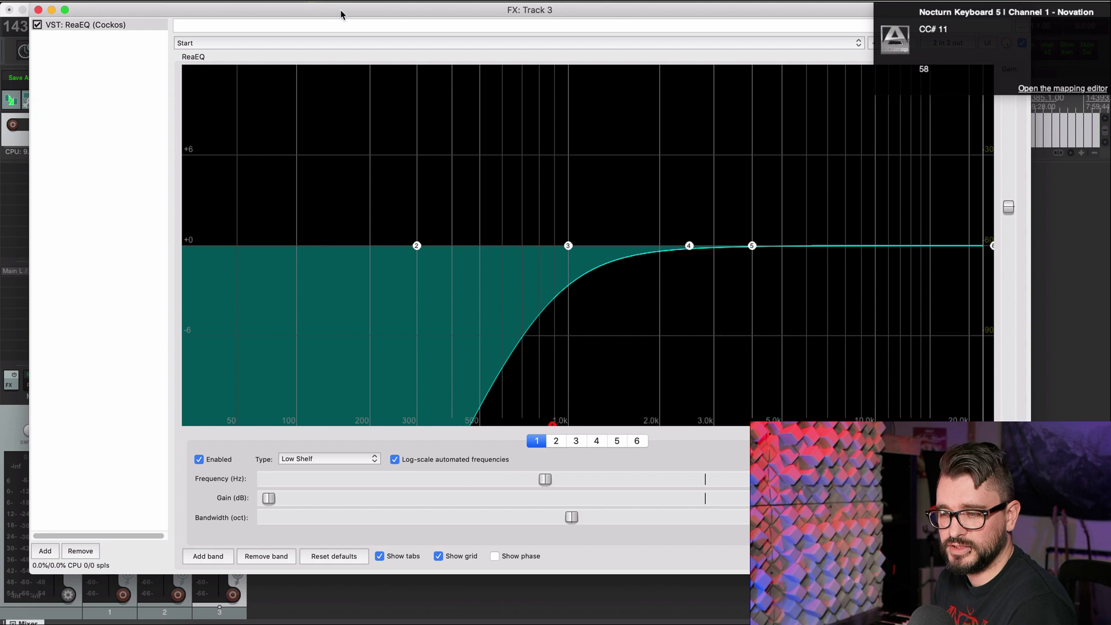
{"action": "left_click", "coordinate": [569, 245]}
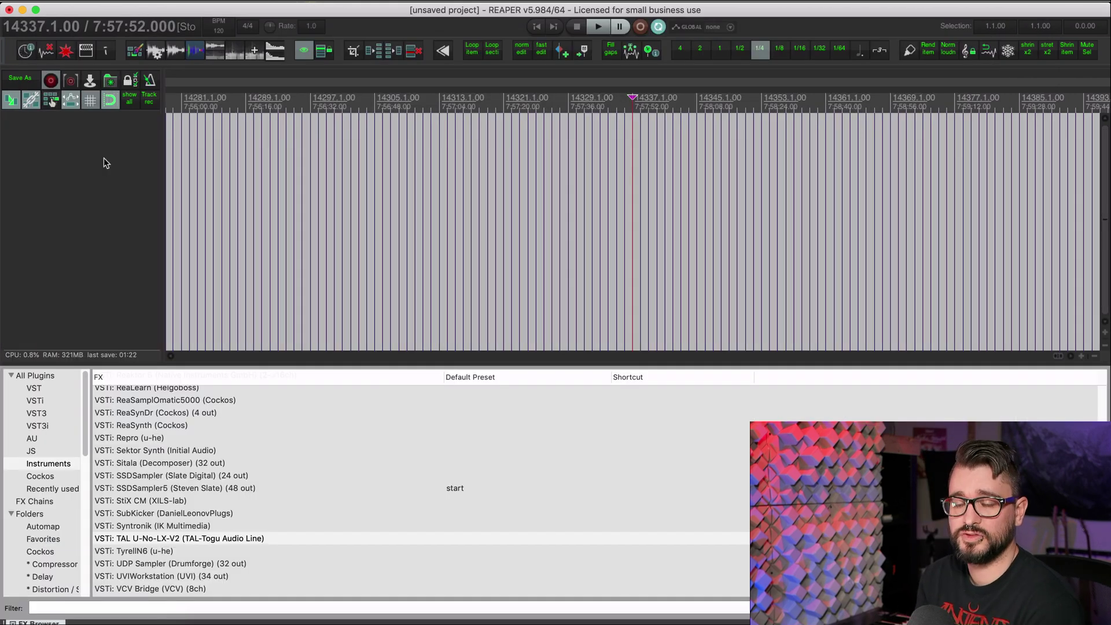
- Insert TAL U-No-LX-V2 as a virtual instrument on a new track
{"action": "right_click", "coordinate": [67, 143]}
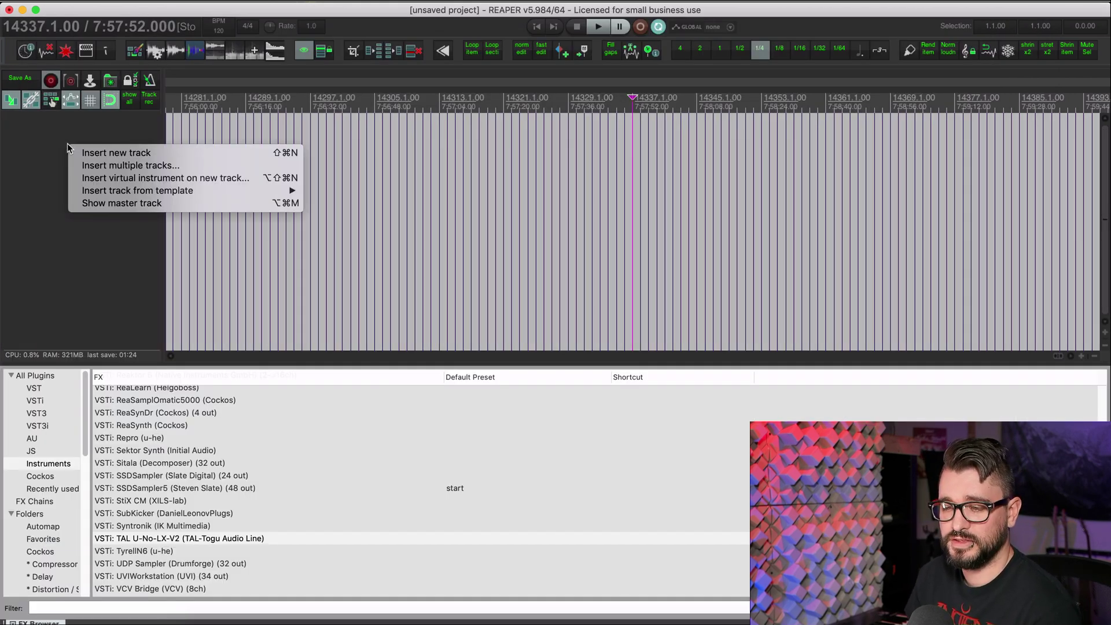
{"action": "left_click", "coordinate": [136, 178]}
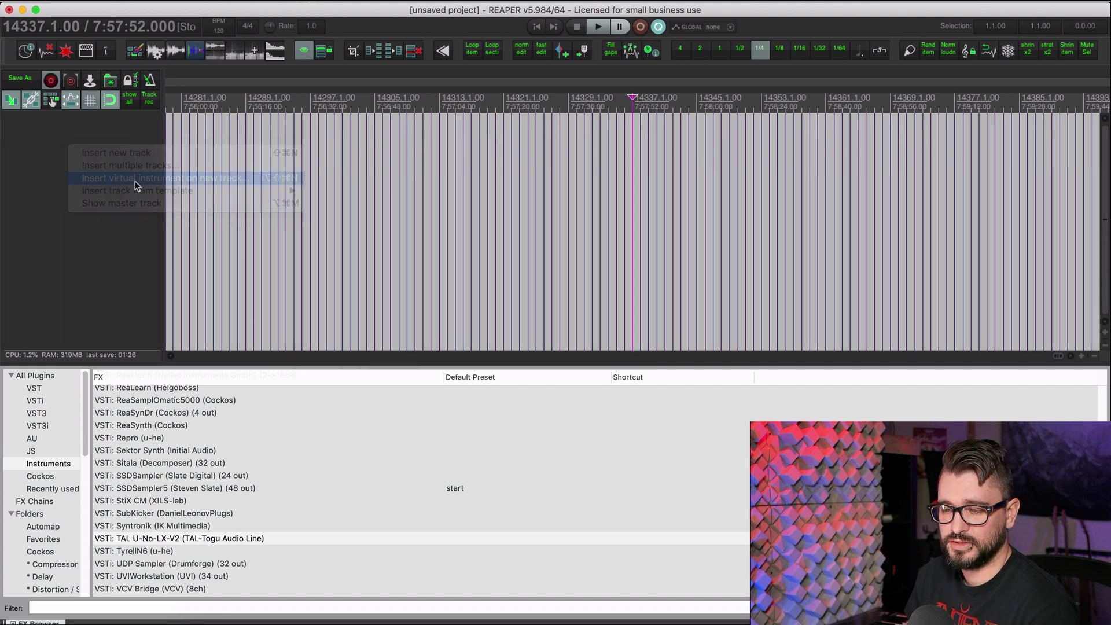
{"action": "scroll", "coordinate": [217, 520], "scroll_direction": "down", "scroll_amount": 1}
{"action": "left_click", "coordinate": [226, 530]}
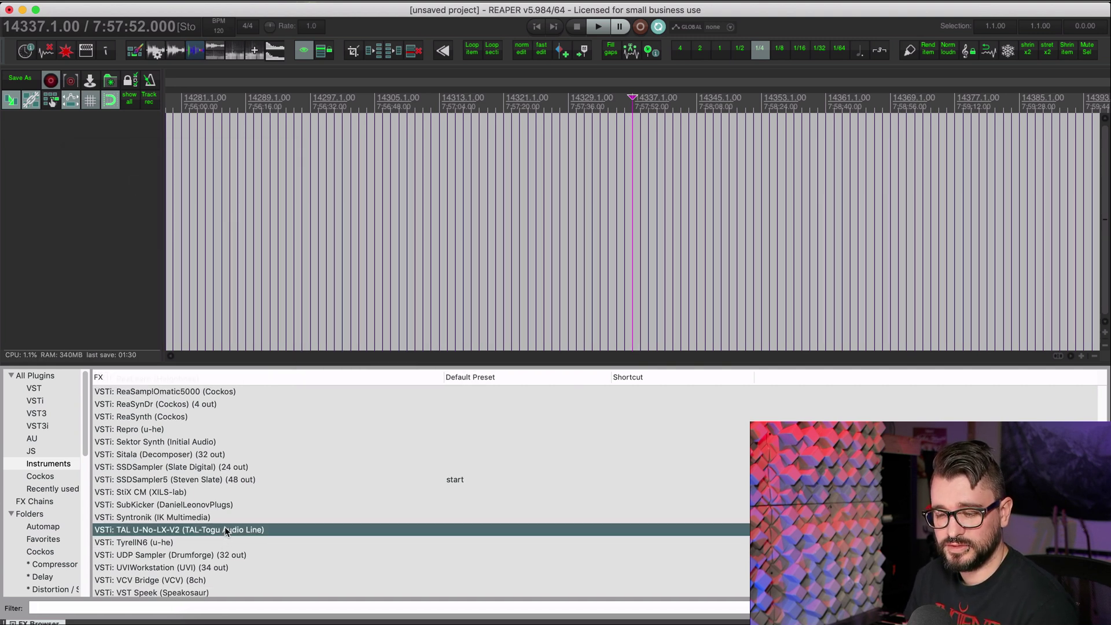
{"action": "double_click", "coordinate": [226, 530]}
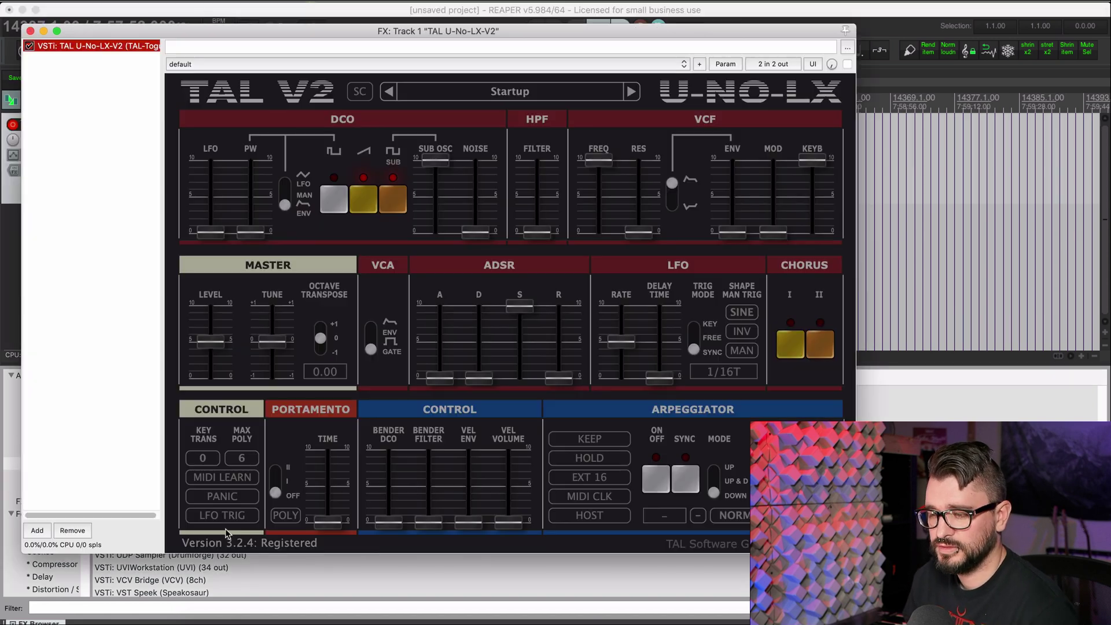
- Check the new track's input without changing it and reposition the synth window
{"action": "left_click_drag", "start_coordinate": [153, 35], "coordinate": [318, 42]}
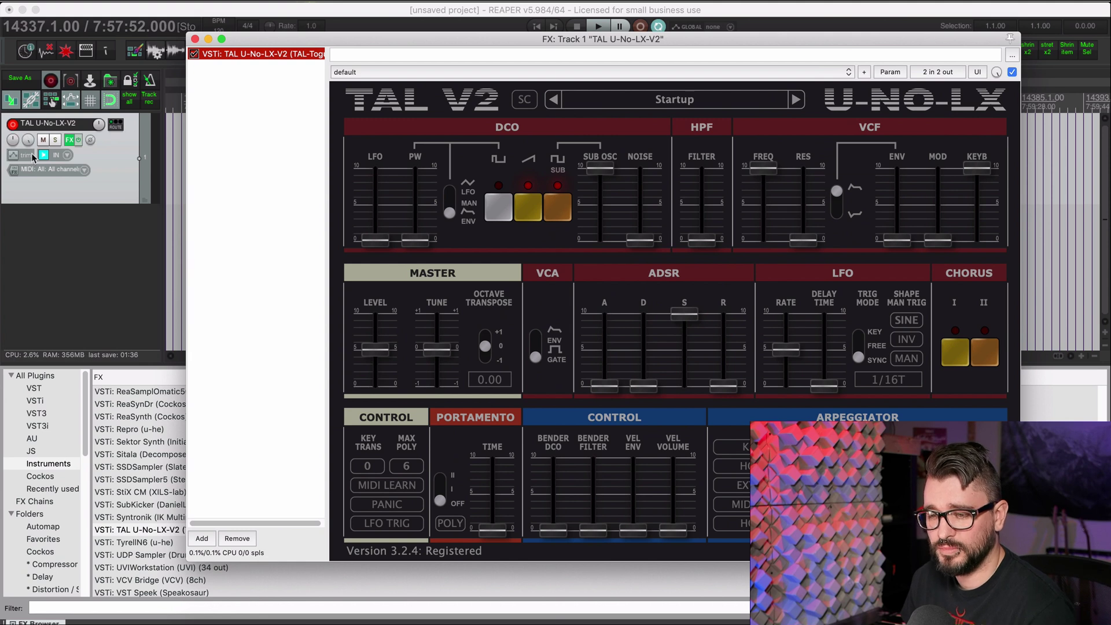
{"action": "left_click", "coordinate": [70, 175]}
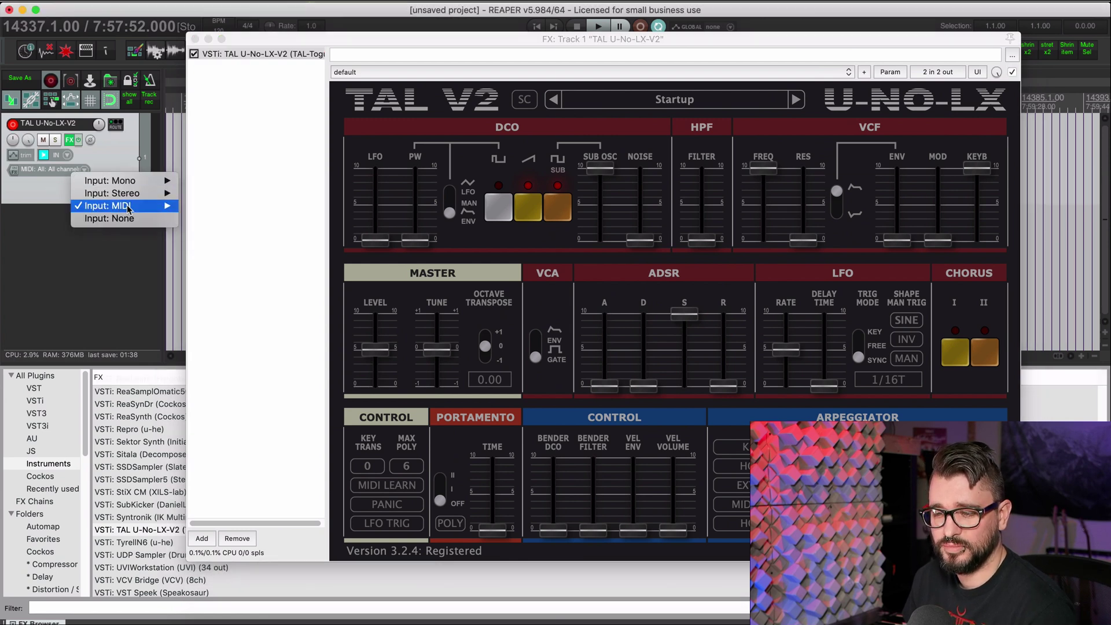
{"action": "left_click", "coordinate": [21, 198]}
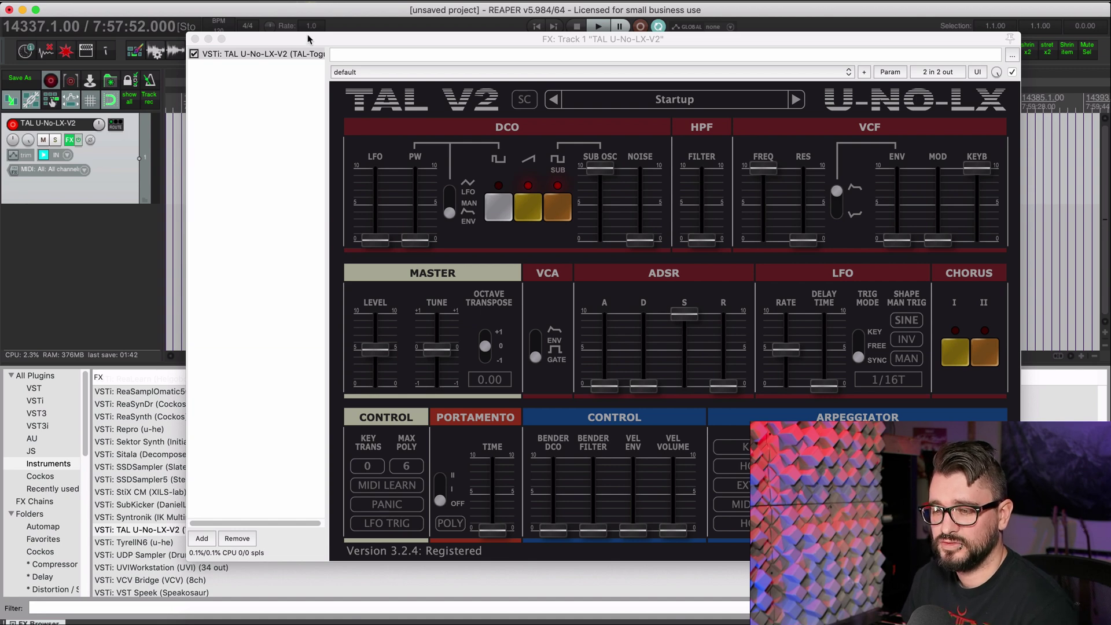
{"action": "left_click_drag", "start_coordinate": [307, 39], "coordinate": [279, 15]}
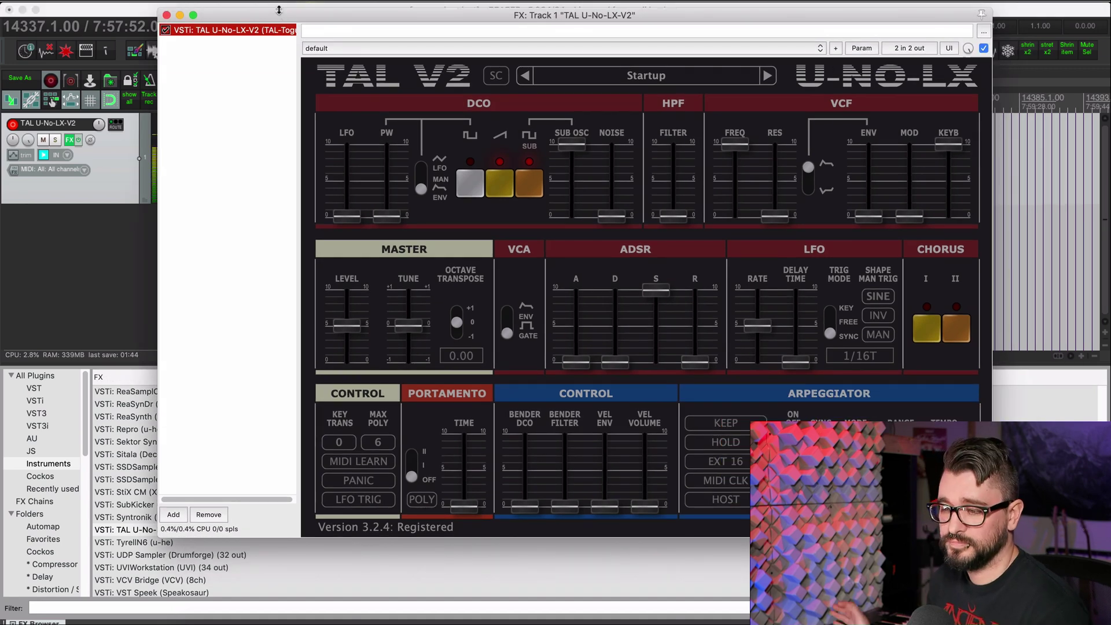
{"action": "left_click_drag", "start_coordinate": [488, 16], "coordinate": [558, 10]}
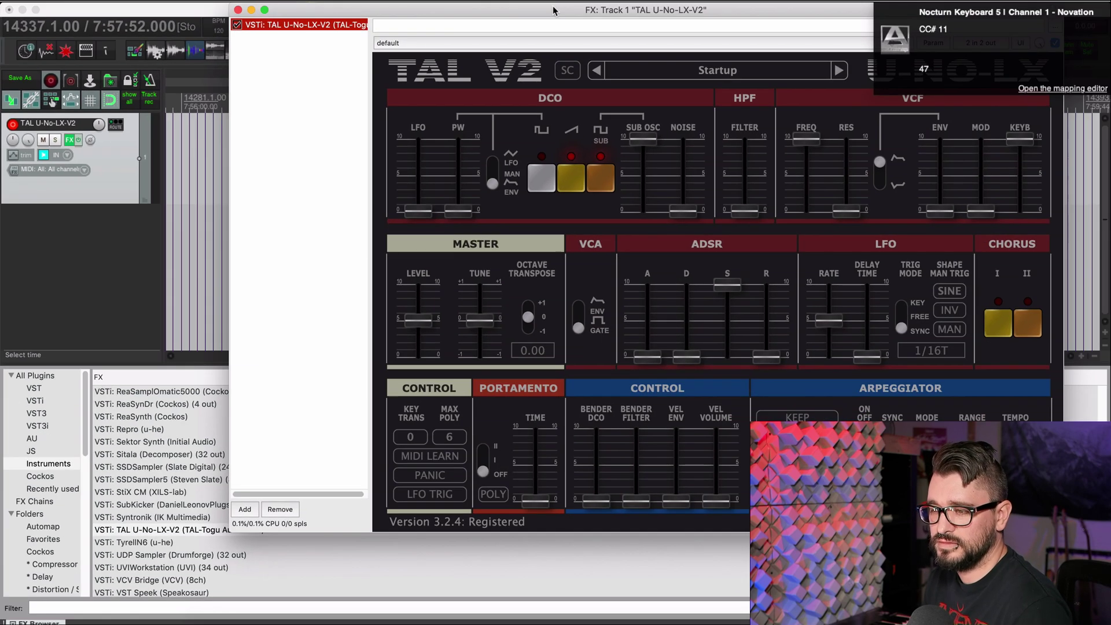
{"action": "left_click_drag", "start_coordinate": [553, 10], "coordinate": [406, 13]}
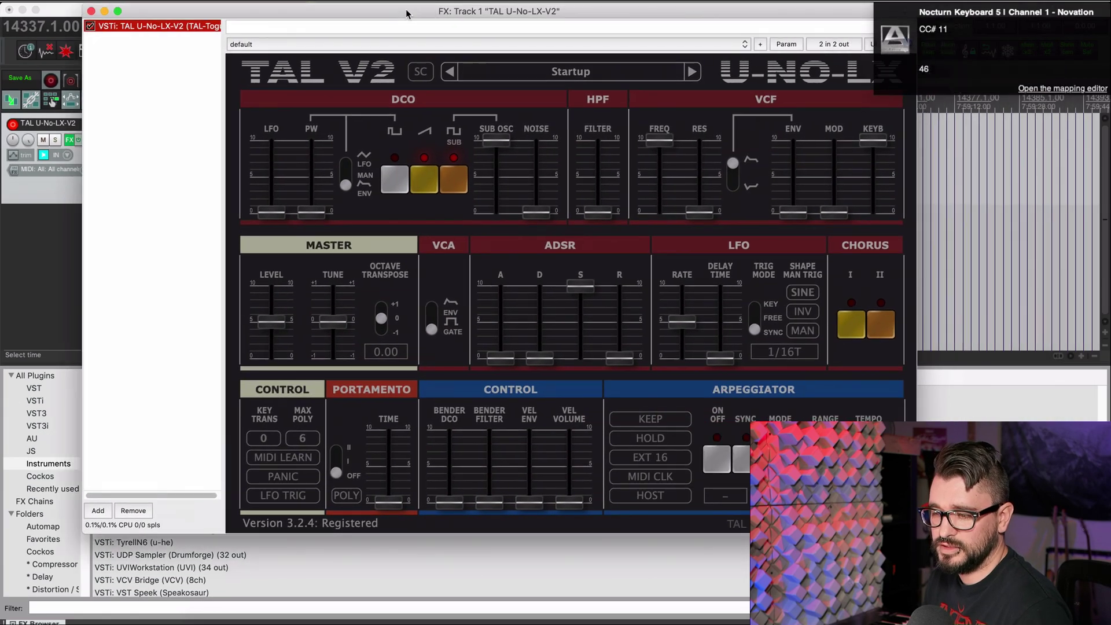
- Open VCF FREQ fully and MIDI-learn the pedal's CC 11 to the Master Level slider
{"action": "left_click", "coordinate": [301, 462]}
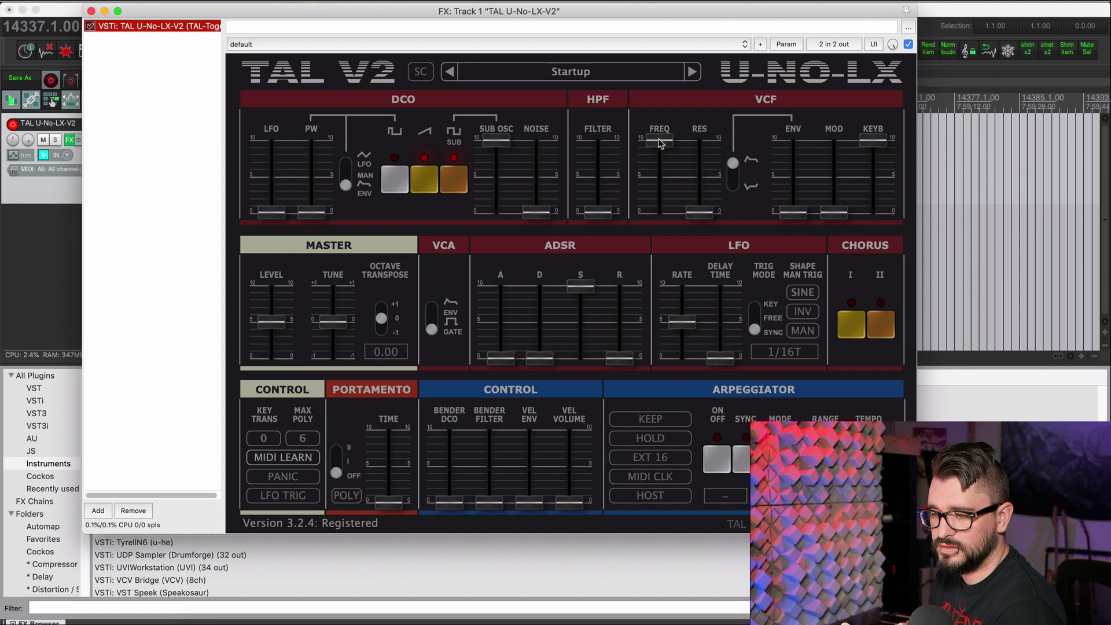
{"action": "mouse_move", "coordinate": [662, 143]}
{"action": "left_mouse_down"}
{"action": "mouse_move", "coordinate": [663, 167]}
{"action": "mouse_move", "coordinate": [668, 159]}
{"action": "left_mouse_up"}
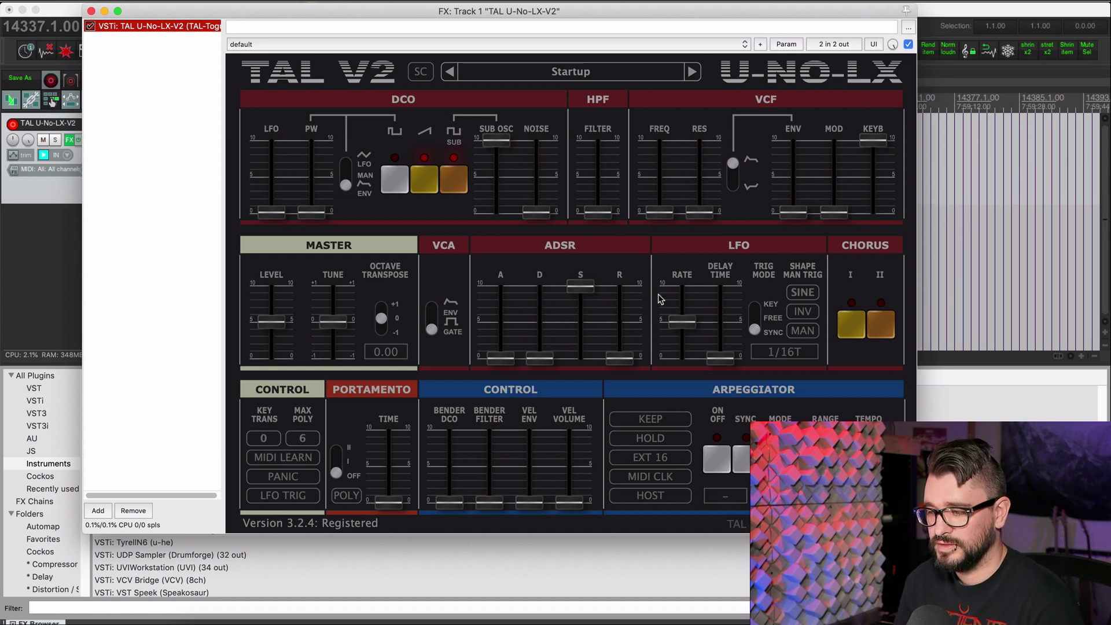
{"action": "left_click_drag", "start_coordinate": [660, 213], "coordinate": [660, 141]}
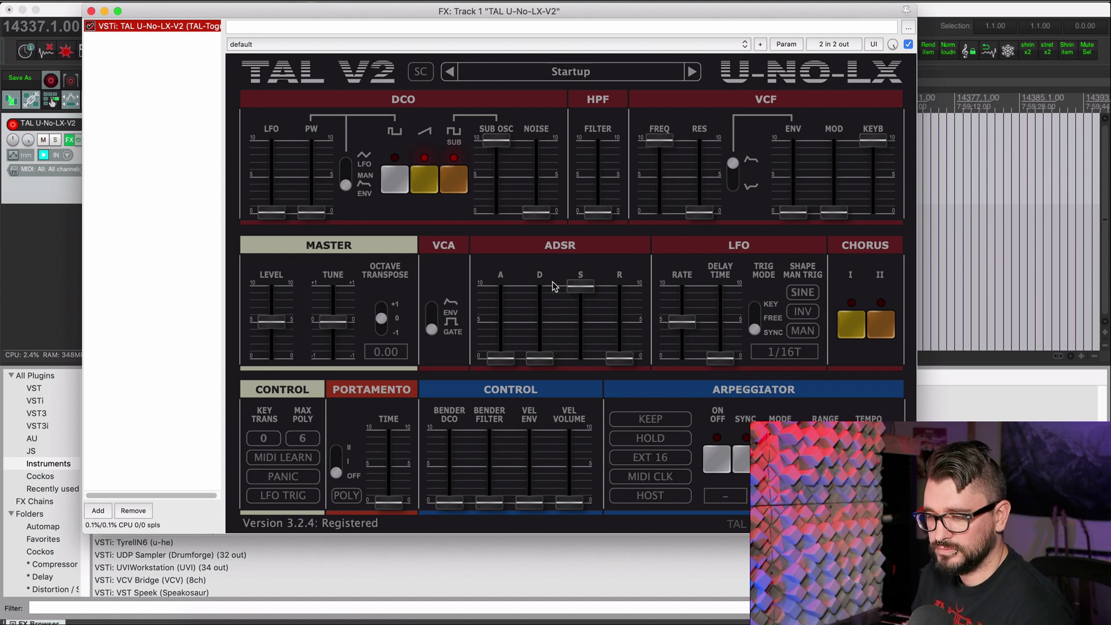
{"action": "left_click", "coordinate": [301, 458]}
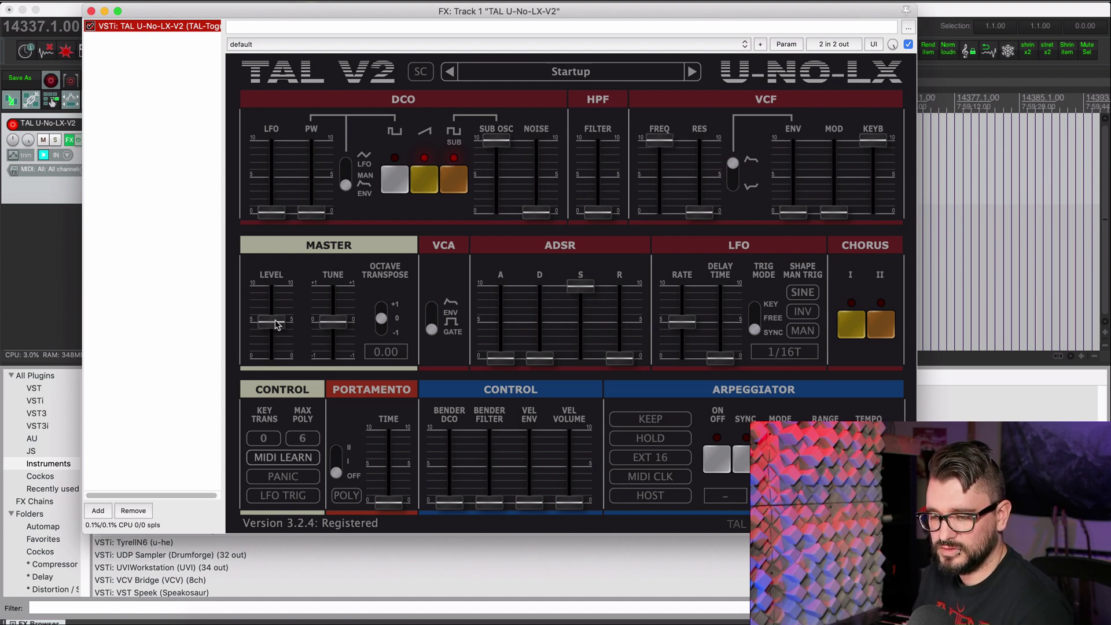
{"action": "left_click_drag", "start_coordinate": [277, 324], "coordinate": [306, 360]}
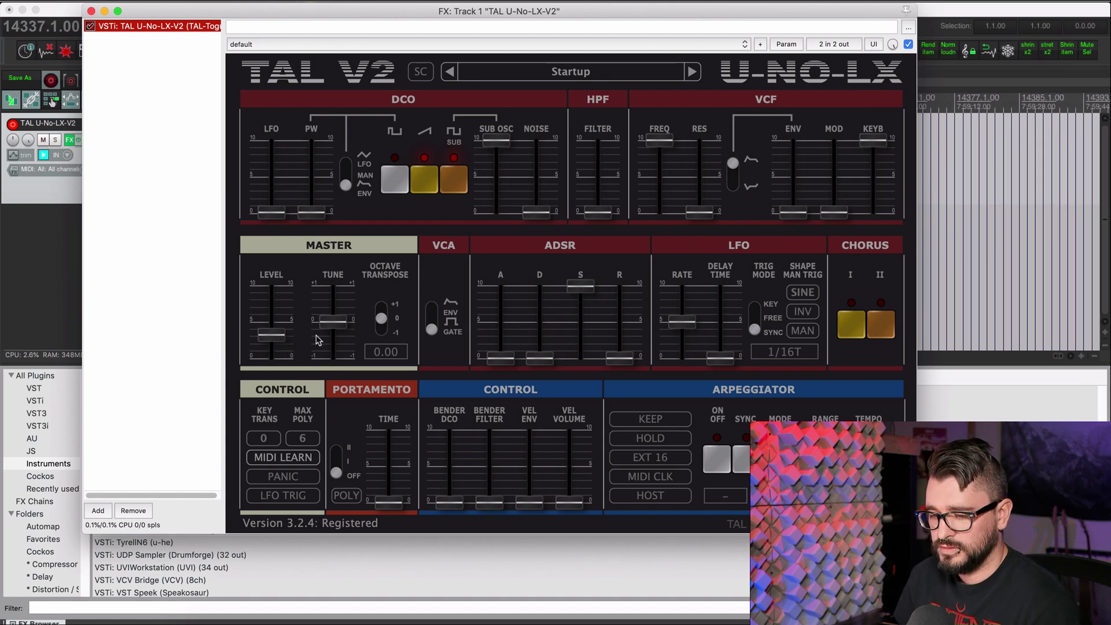
- Move the synth window aside and record the pedal's CC 11 moves from the project start
{"action": "left_click_drag", "start_coordinate": [244, 11], "coordinate": [410, 58]}
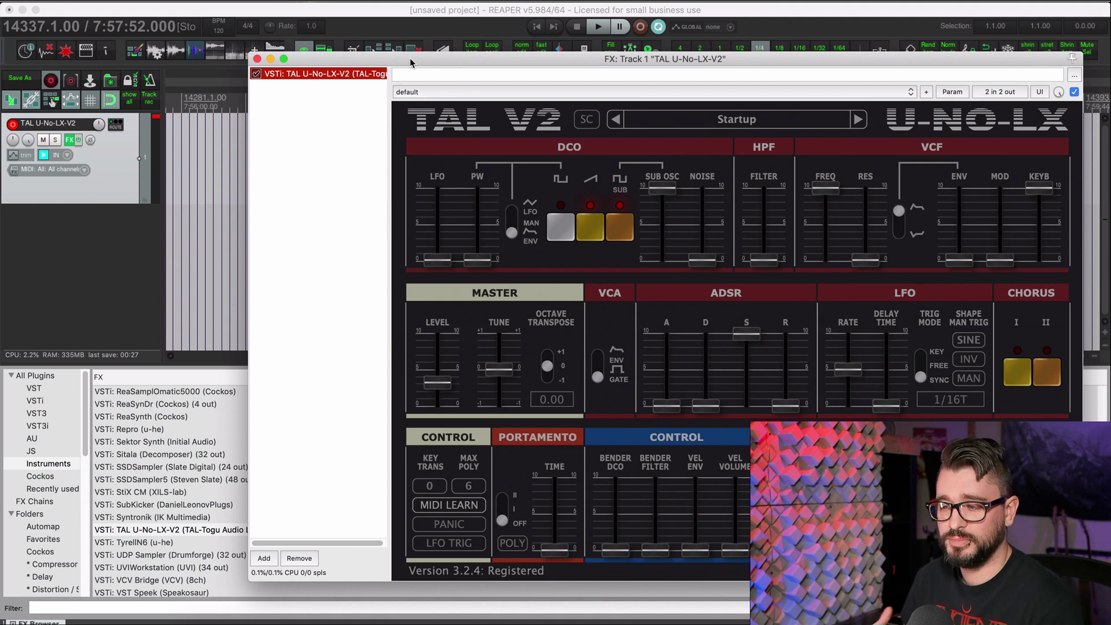
{"action": "left_click_drag", "start_coordinate": [325, 60], "coordinate": [494, 88]}
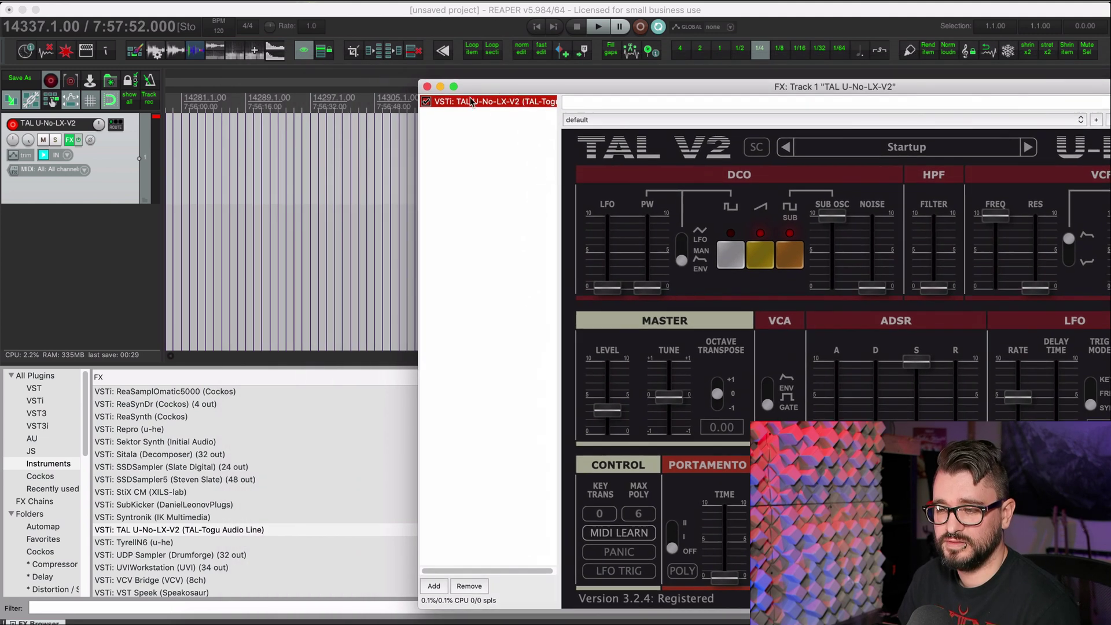
{"action": "left_click", "coordinate": [206, 195]}
{"action": "key", "text": "Home"}
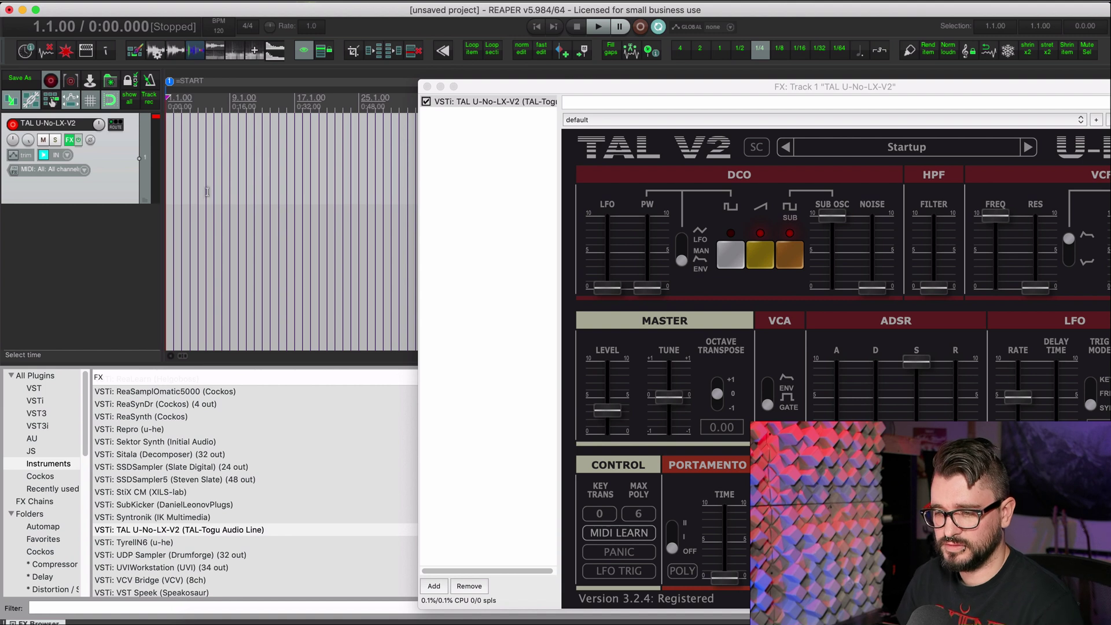
{"action": "scroll", "coordinate": [177, 189], "scroll_direction": "up", "scroll_amount": 5}
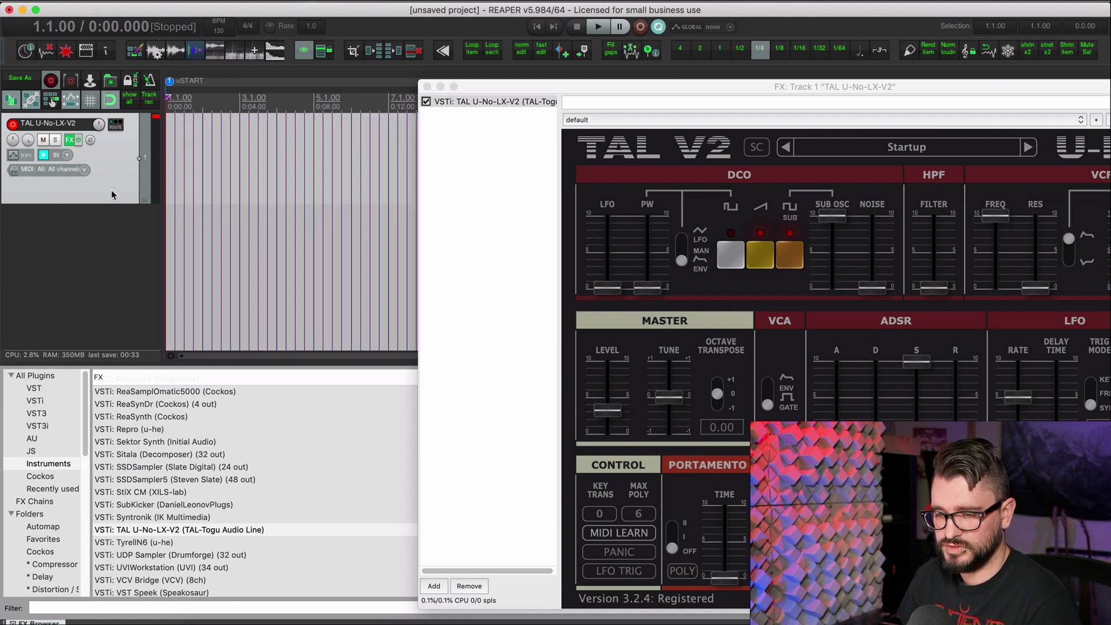
{"action": "key", "text": "ctrl+r"}
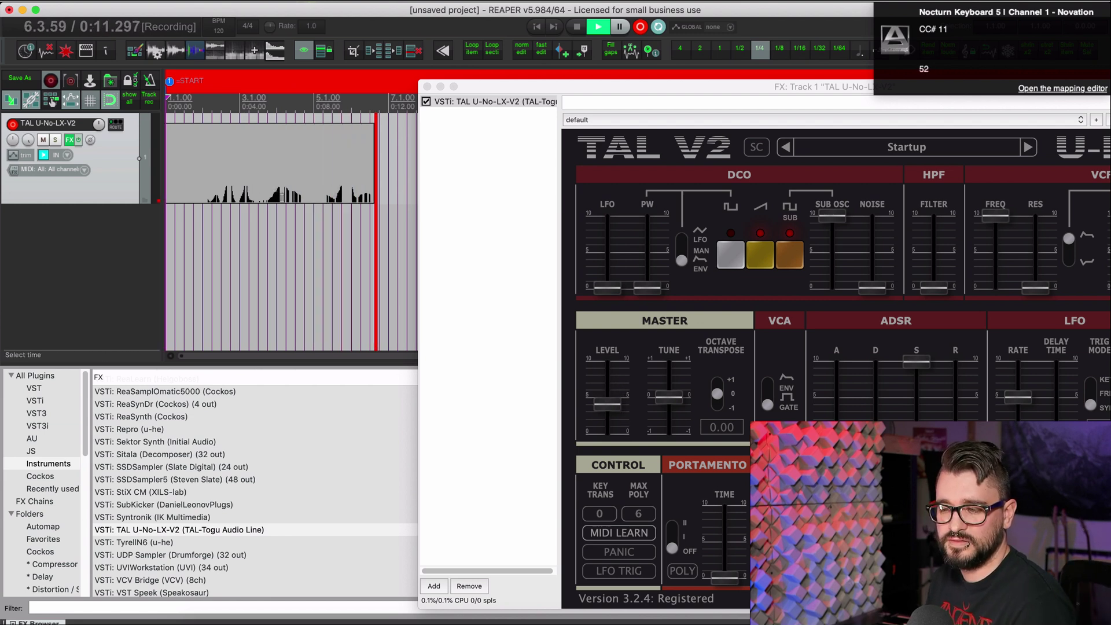
{"action": "key", "text": "space"}
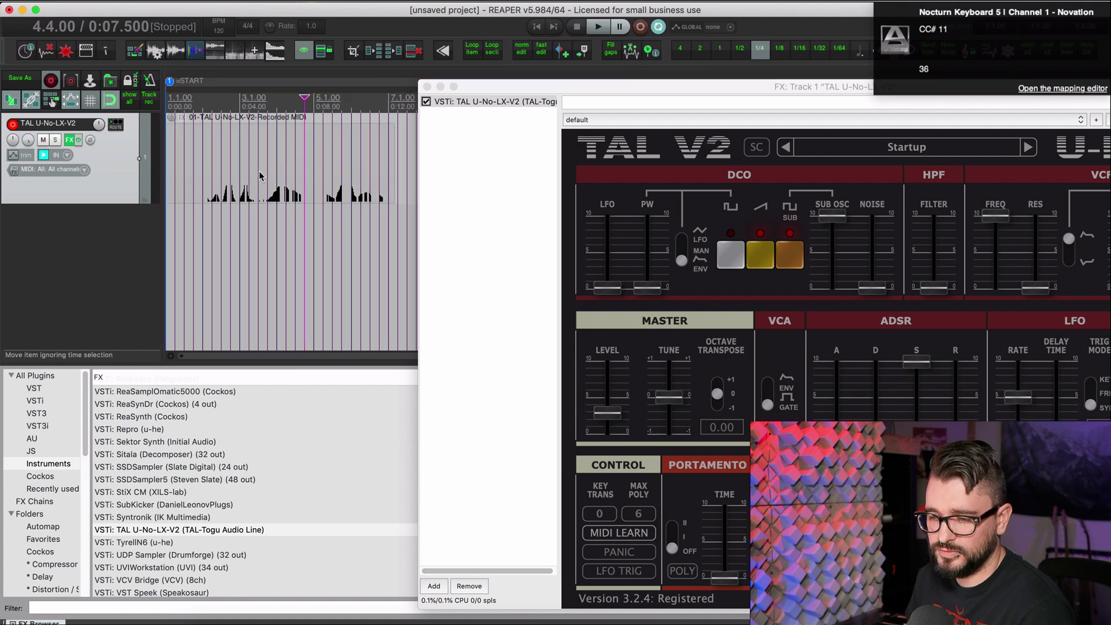
- Open the recorded item in the MIDI editor and set its lane to 11 Expression MSB, zoomed in
{"action": "double_click", "coordinate": [259, 175]}
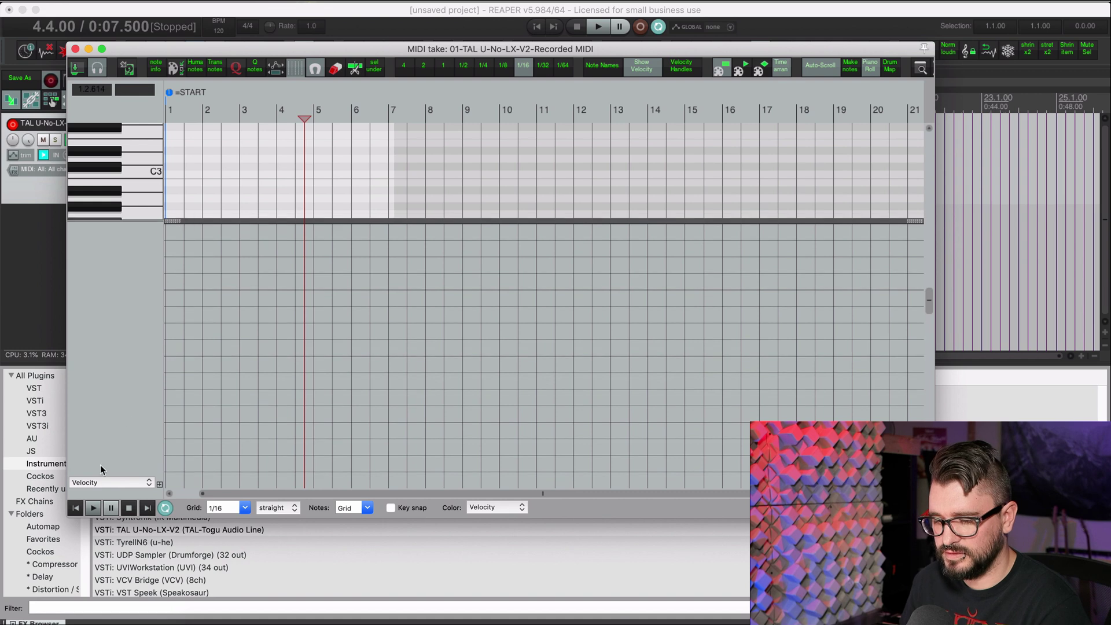
{"action": "left_click", "coordinate": [99, 481]}
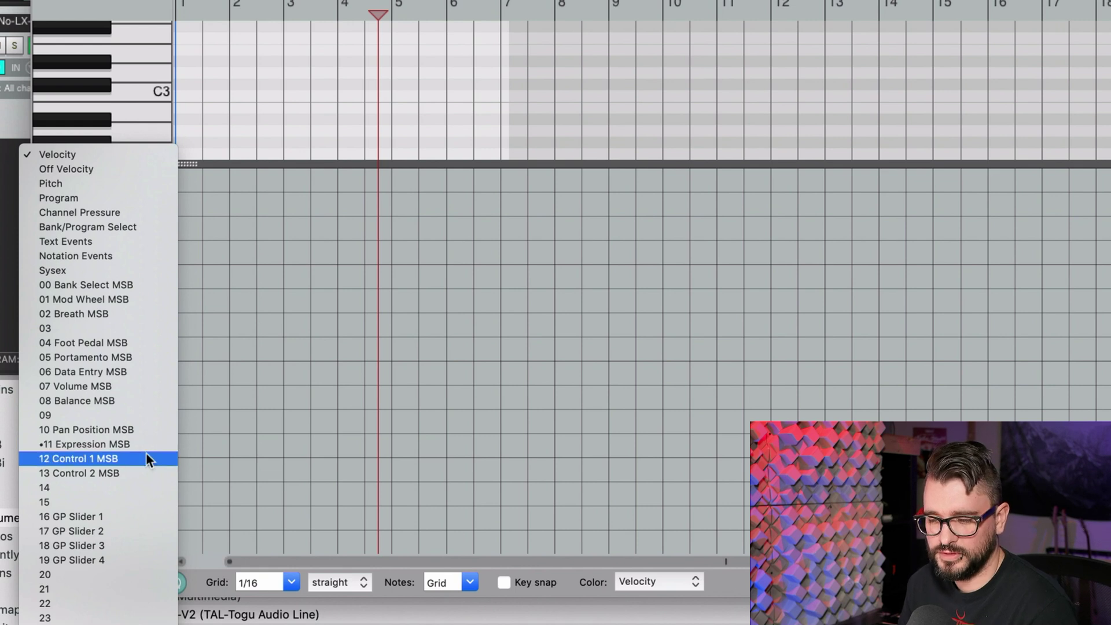
{"action": "left_click", "coordinate": [107, 450]}
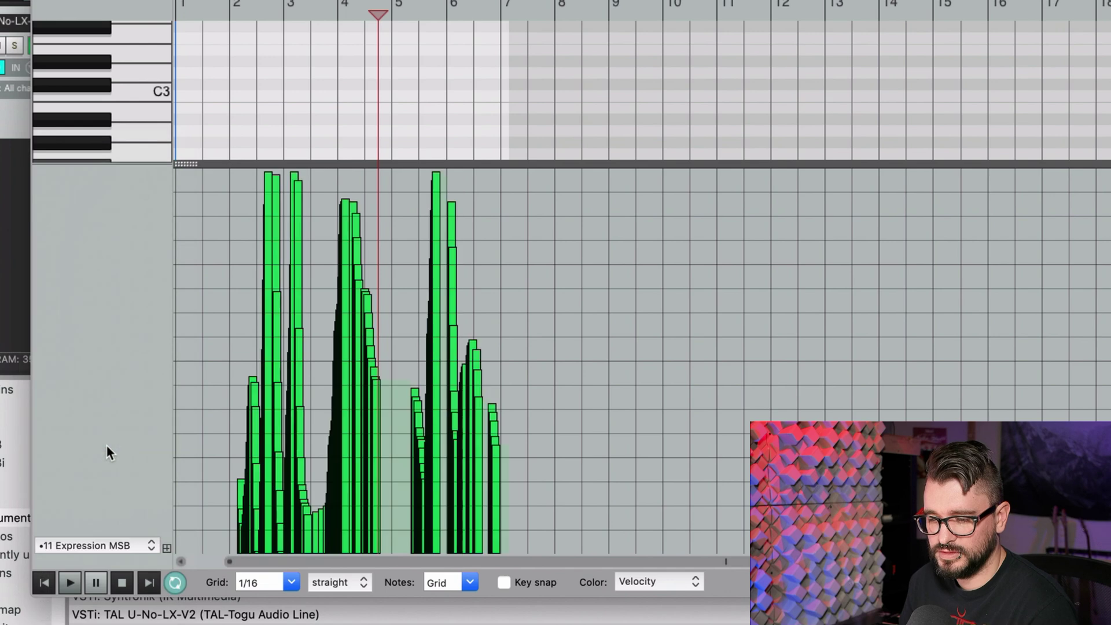
{"action": "scroll", "coordinate": [310, 405], "scroll_direction": "up", "scroll_amount": 5}
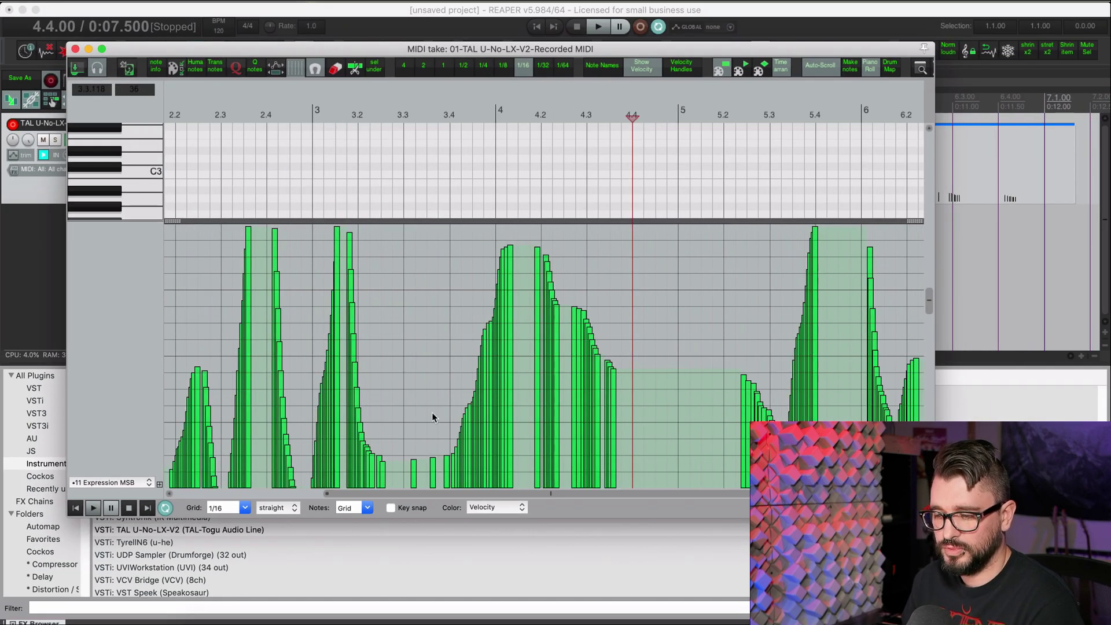
{"action": "scroll", "coordinate": [582, 362], "scroll_direction": "up", "scroll_amount": 1}
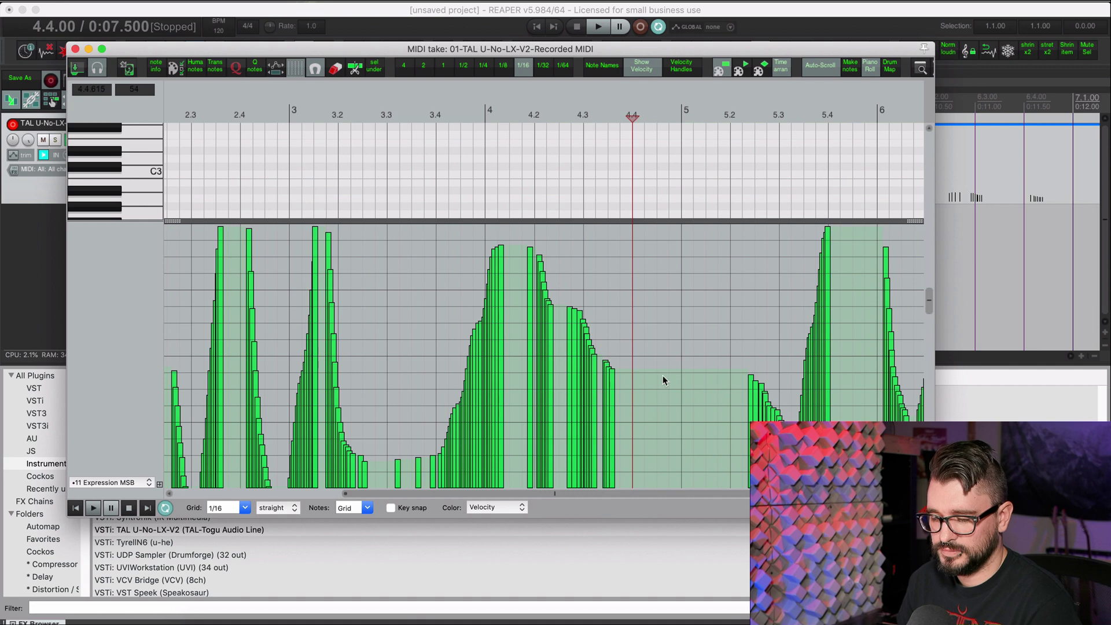
{"action": "scroll", "coordinate": [664, 381], "scroll_direction": "down", "scroll_amount": 3}
- Open the TAL U-No-LX-V2 synth window from Track 1's FX menu
{"action": "left_click_drag", "start_coordinate": [431, 49], "coordinate": [605, 245]}
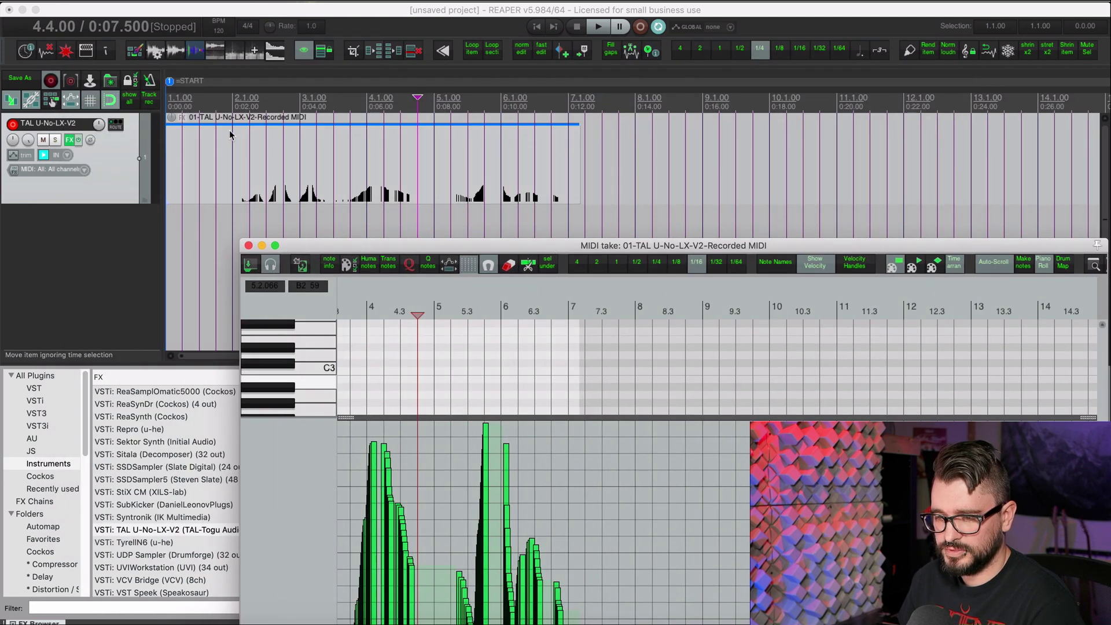
{"action": "left_click", "coordinate": [219, 134]}
{"action": "right_click", "coordinate": [71, 138]}
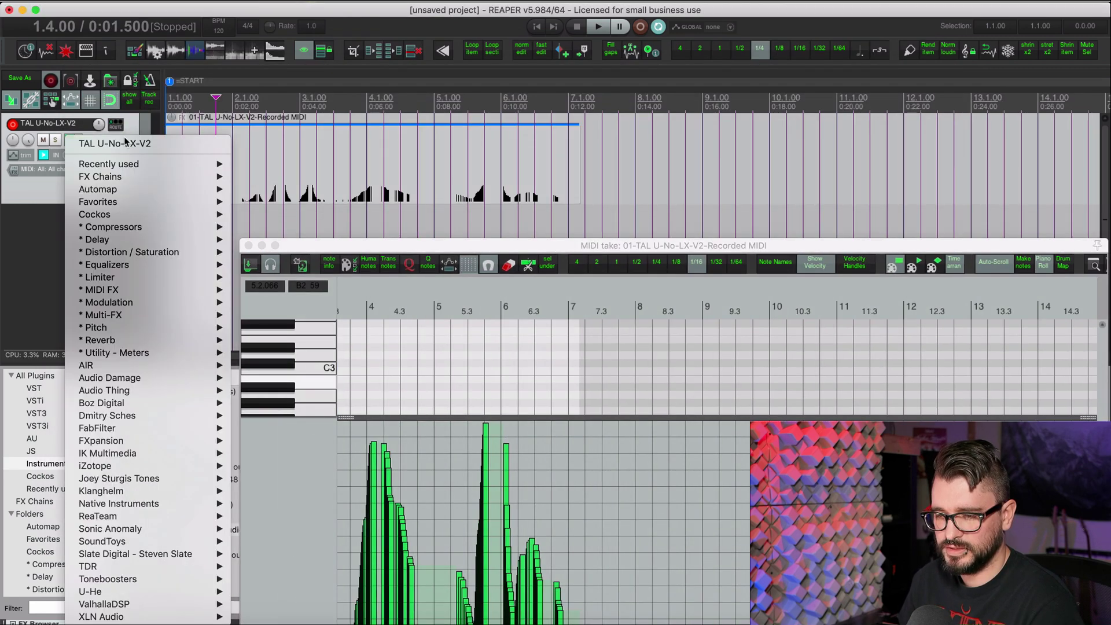
{"action": "left_click", "coordinate": [124, 143]}
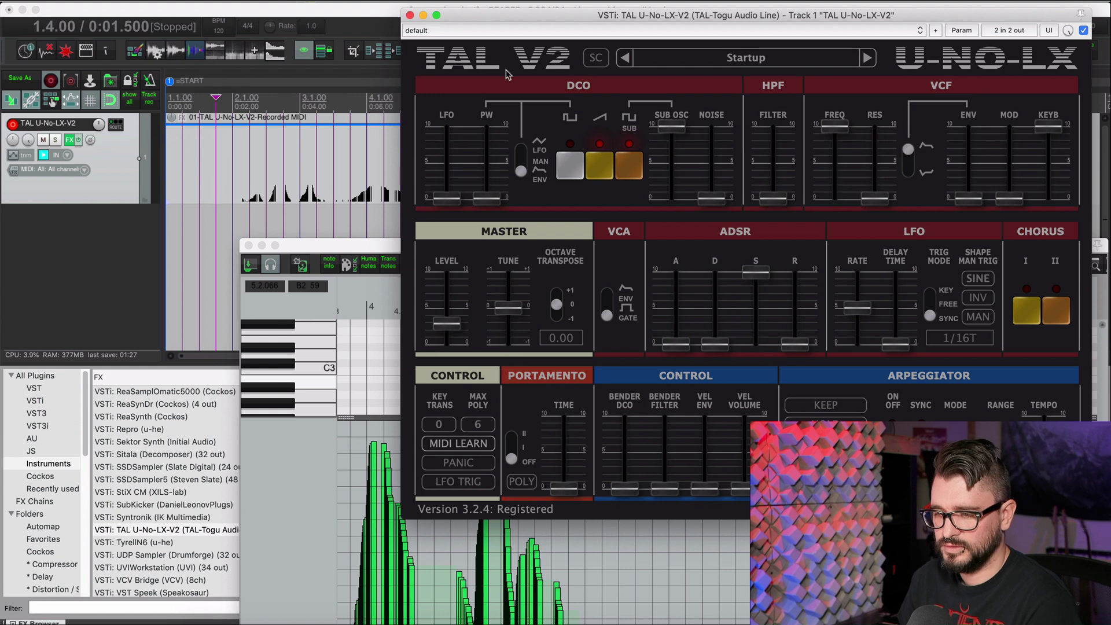
- Play the recorded pedal level moves back from bar 2, then stop
{"action": "left_click", "coordinate": [234, 163]}
{"action": "key", "text": "space"}
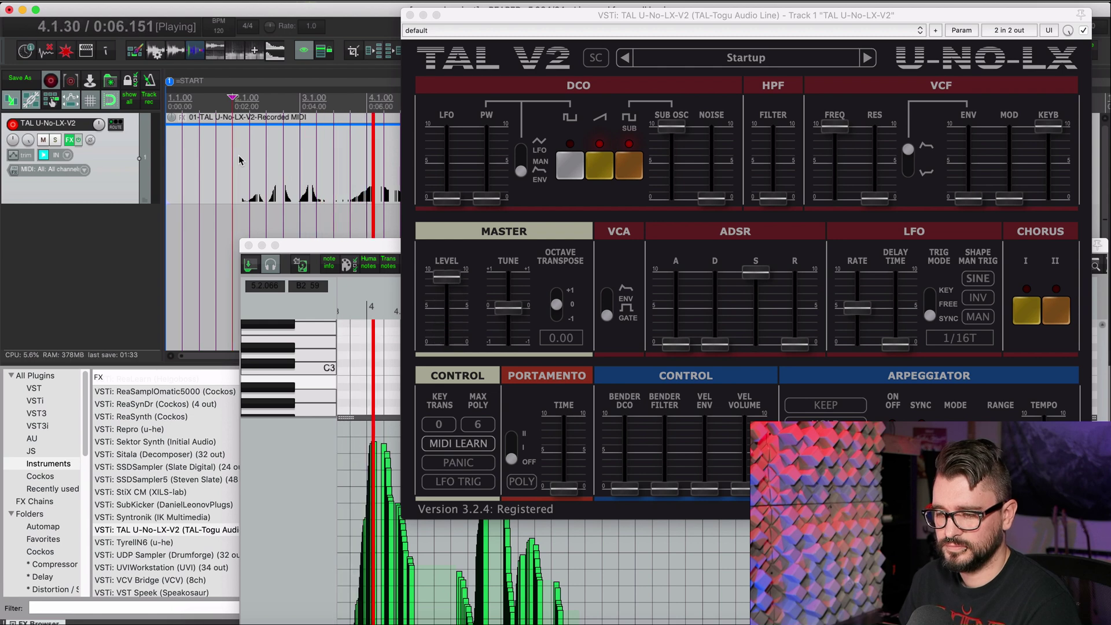
{"action": "key", "text": "space"}
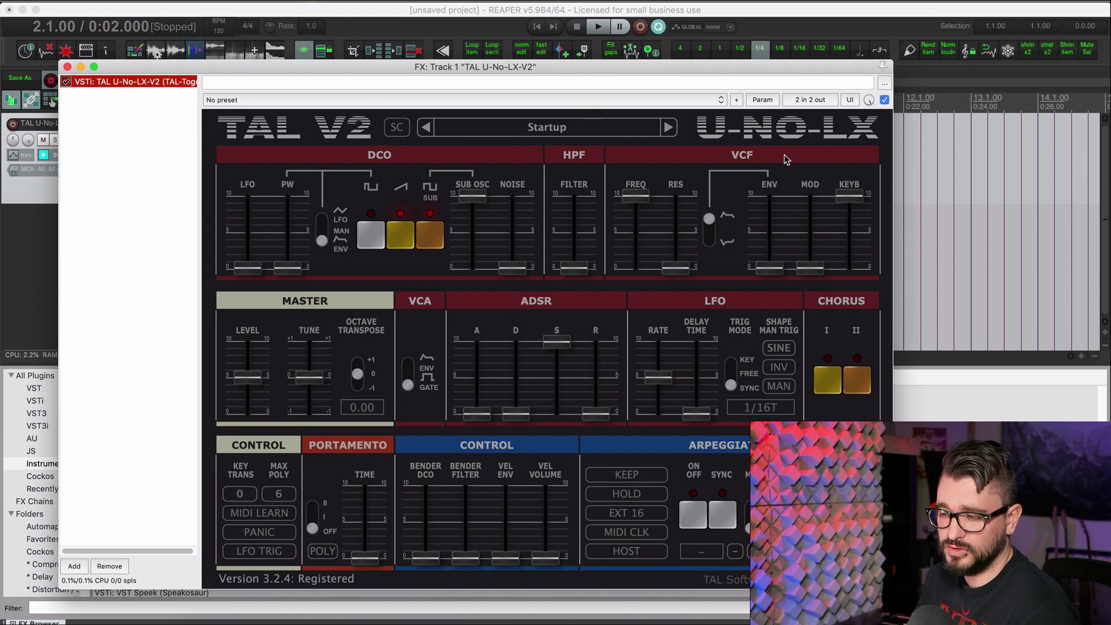
- Link the TAL VCF FREQ cutoff to MIDI Chan 1 CC 11 with Param > Learn
{"action": "left_click_drag", "start_coordinate": [639, 200], "coordinate": [637, 214]}
{"action": "left_click", "coordinate": [763, 100]}
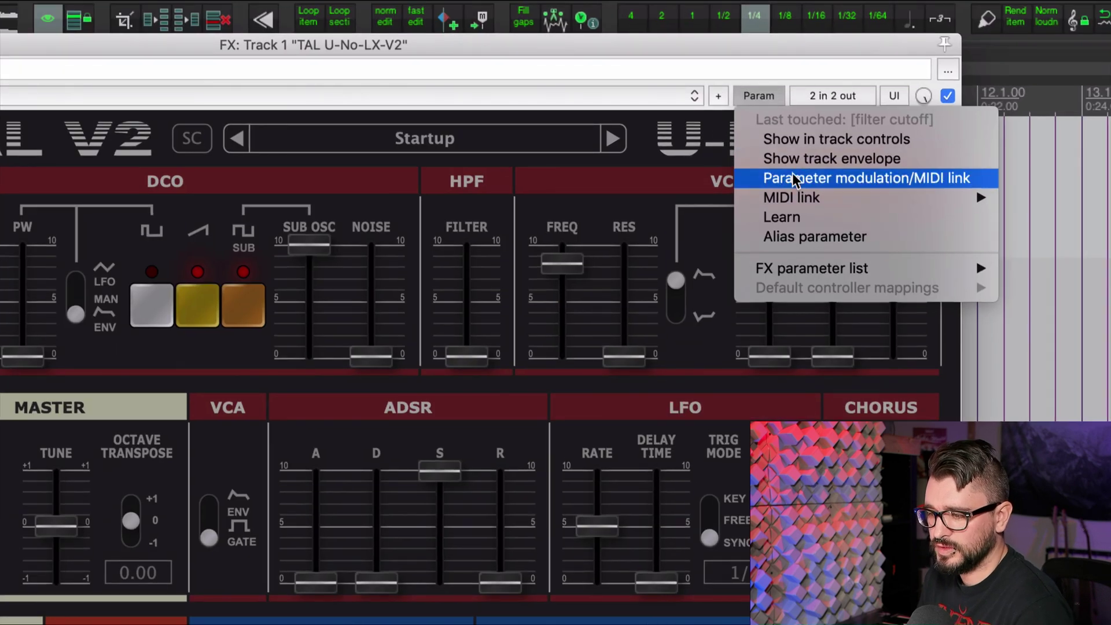
{"action": "left_click", "coordinate": [800, 218]}
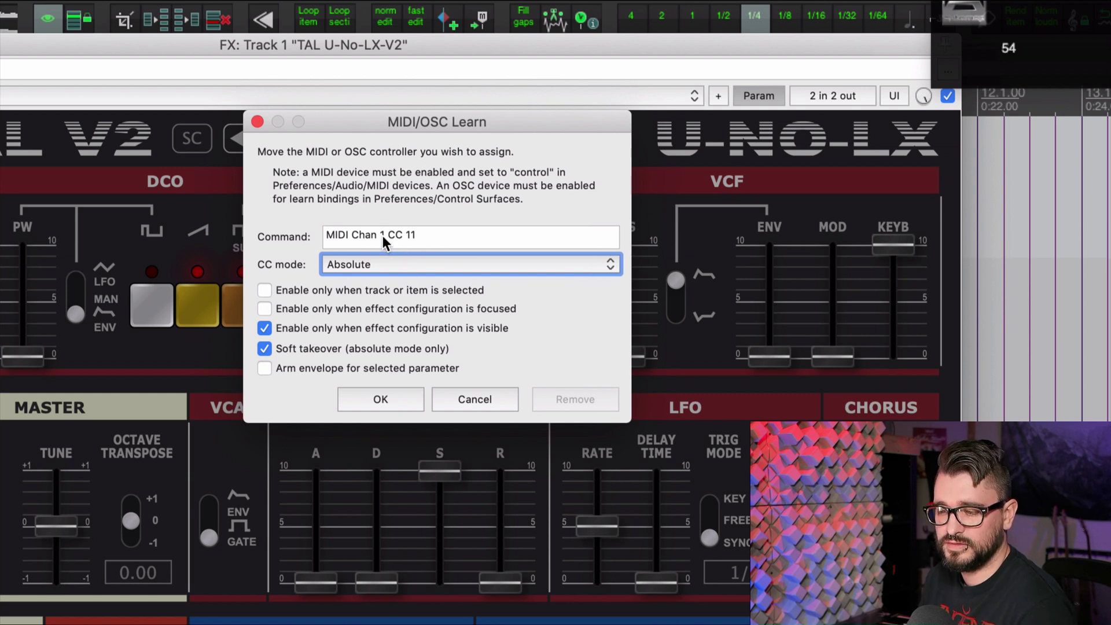
{"action": "left_click", "coordinate": [381, 400]}
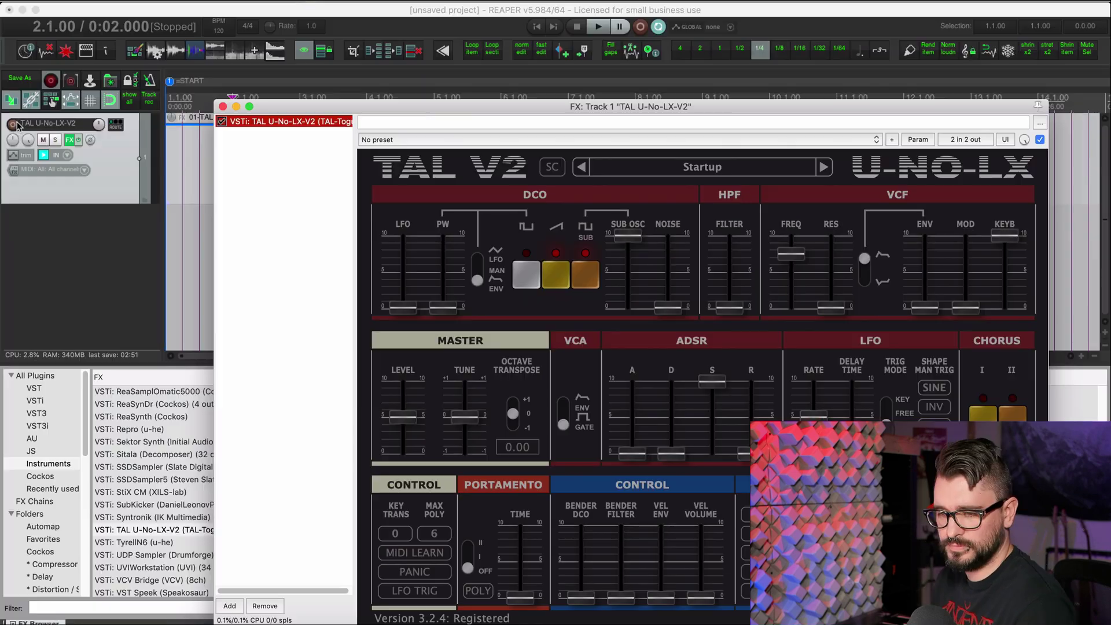
- Recheck the cutoff parameter's options, then select and delete the TAL synth track
{"action": "left_click", "coordinate": [13, 124]}
{"action": "left_click_drag", "start_coordinate": [348, 116], "coordinate": [296, 77]}
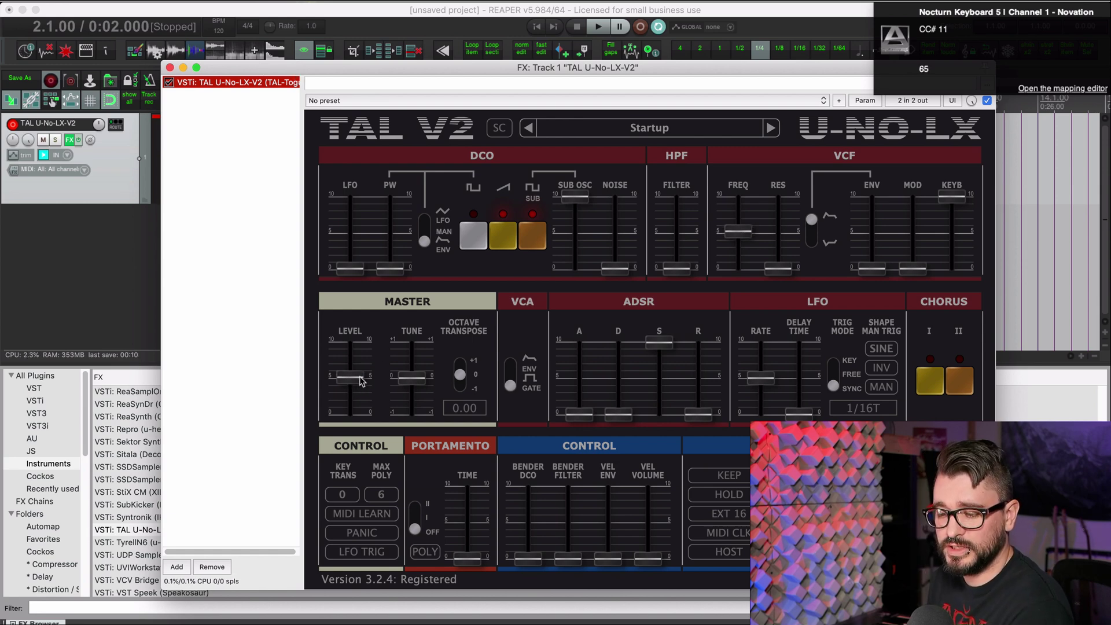
{"action": "left_click_drag", "start_coordinate": [599, 72], "coordinate": [520, 69]}
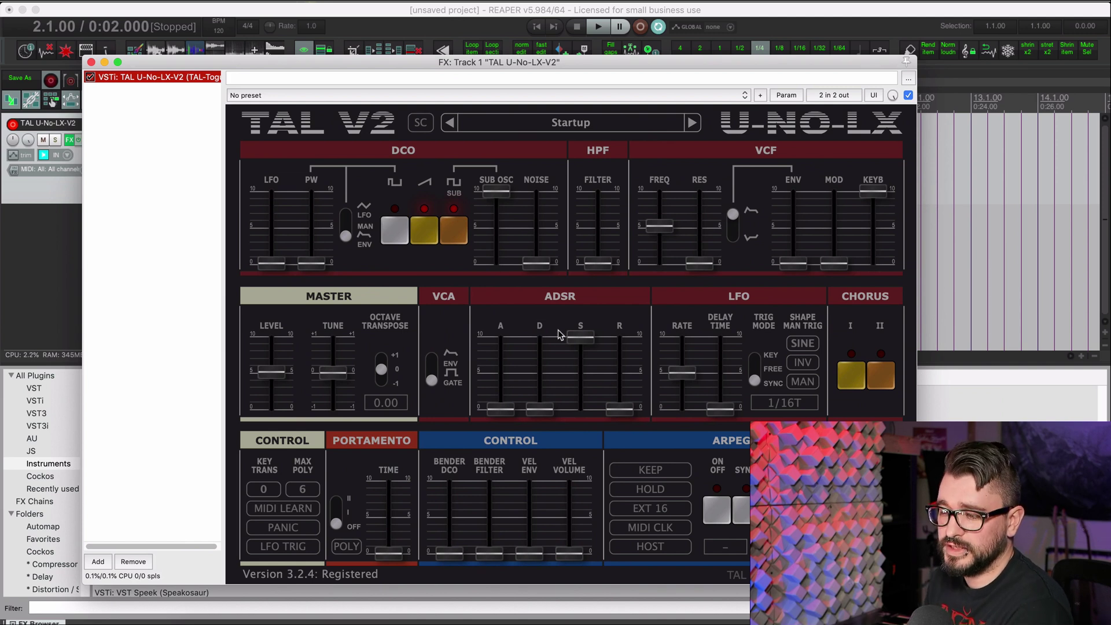
{"action": "left_click", "coordinate": [787, 95]}
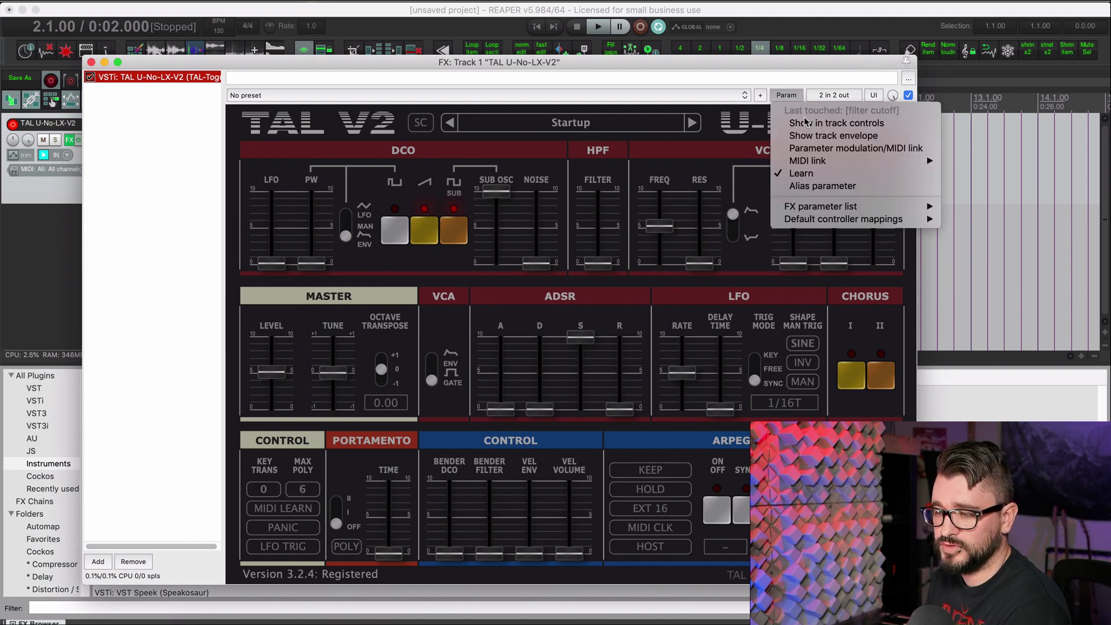
{"action": "left_click", "coordinate": [802, 173]}
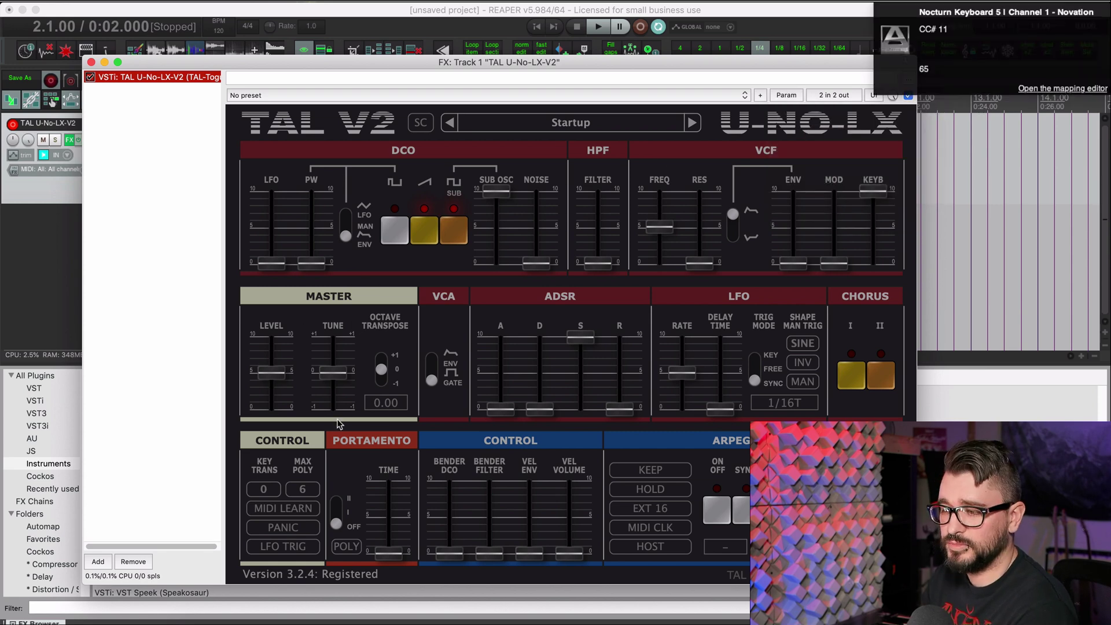
{"action": "left_click", "coordinate": [43, 201]}
{"action": "key", "text": "Delete"}
- Confirm the track deletion, then insert a new track named 'guitar'
{"action": "key", "text": "Return"}
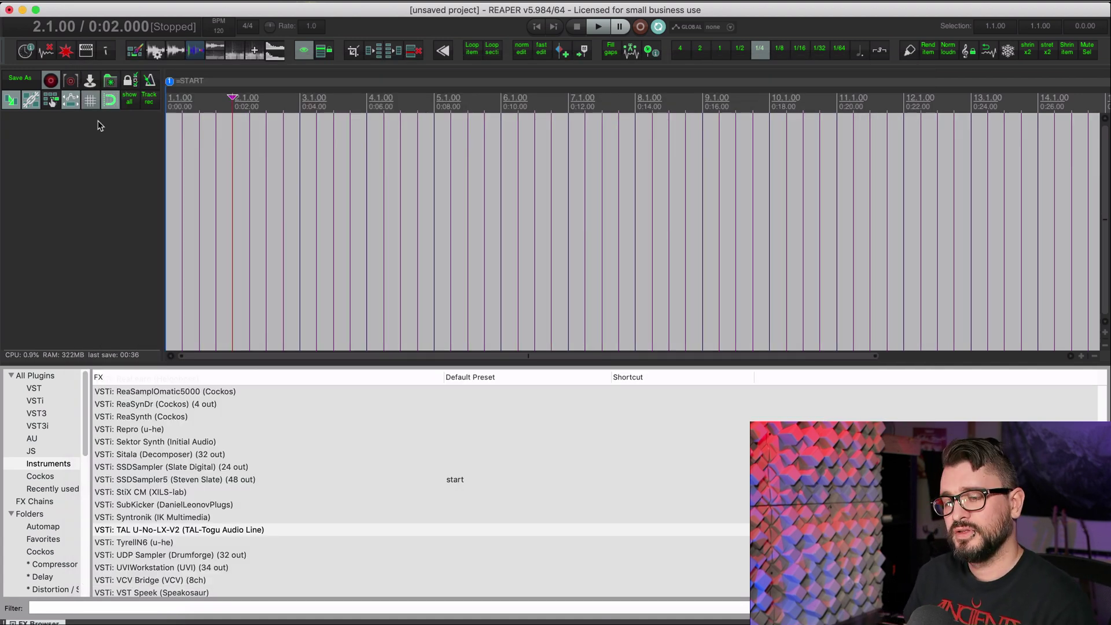
{"action": "double_click", "coordinate": [87, 162]}
{"action": "double_click", "coordinate": [44, 125]}
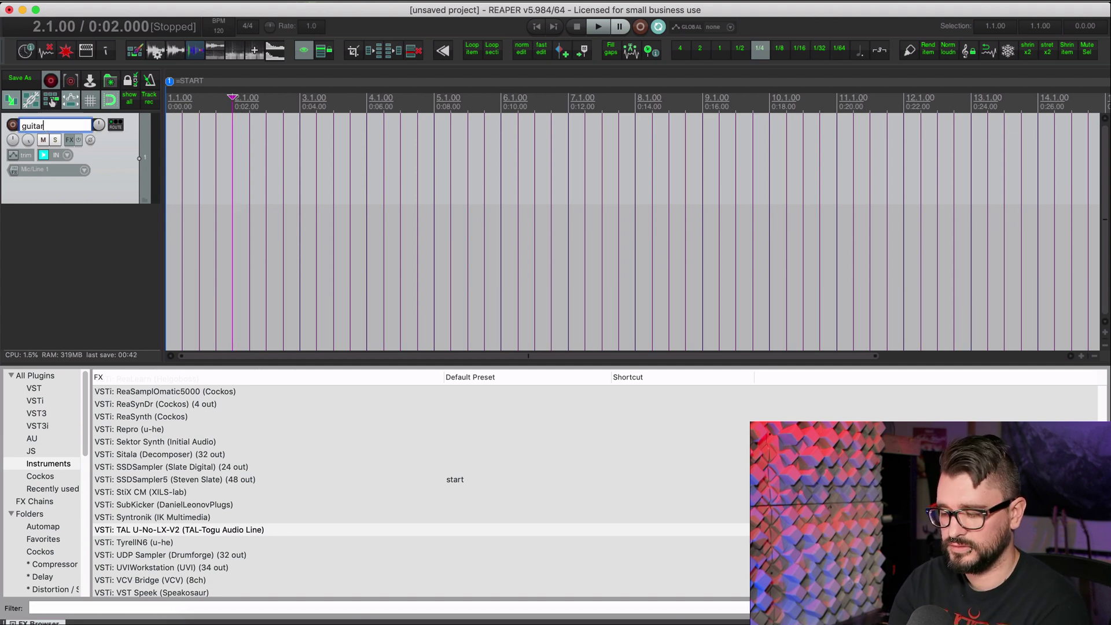
{"action": "key", "text": "Return"}
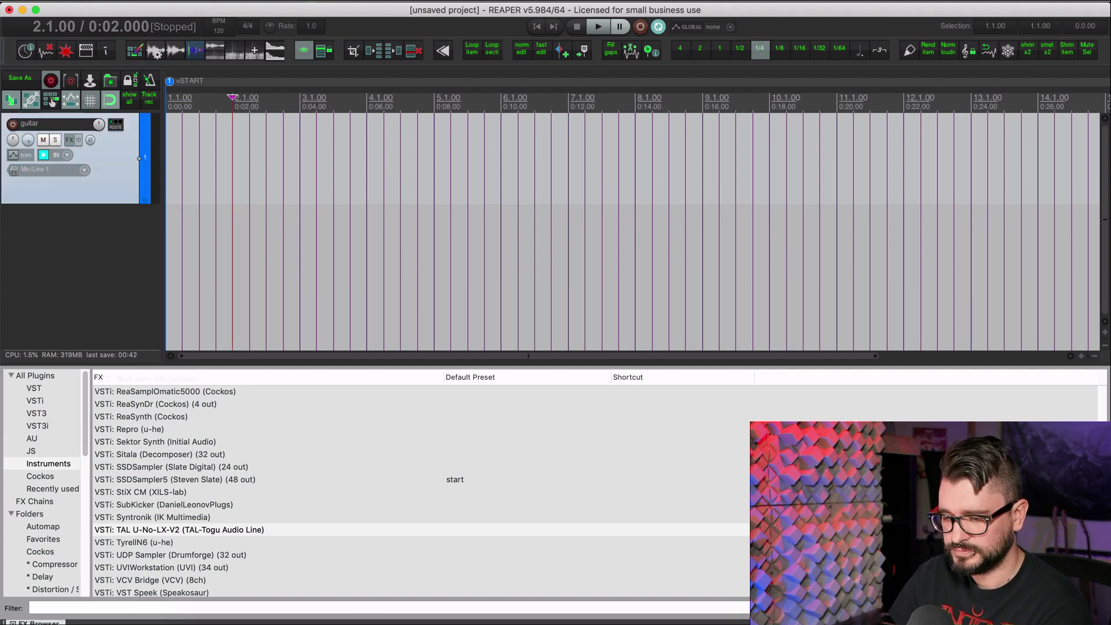
- List the Distortion folder's plugins in the FX browser
{"action": "scroll", "coordinate": [45, 510], "scroll_direction": "down", "scroll_amount": 5}
{"action": "left_click", "coordinate": [65, 444]}
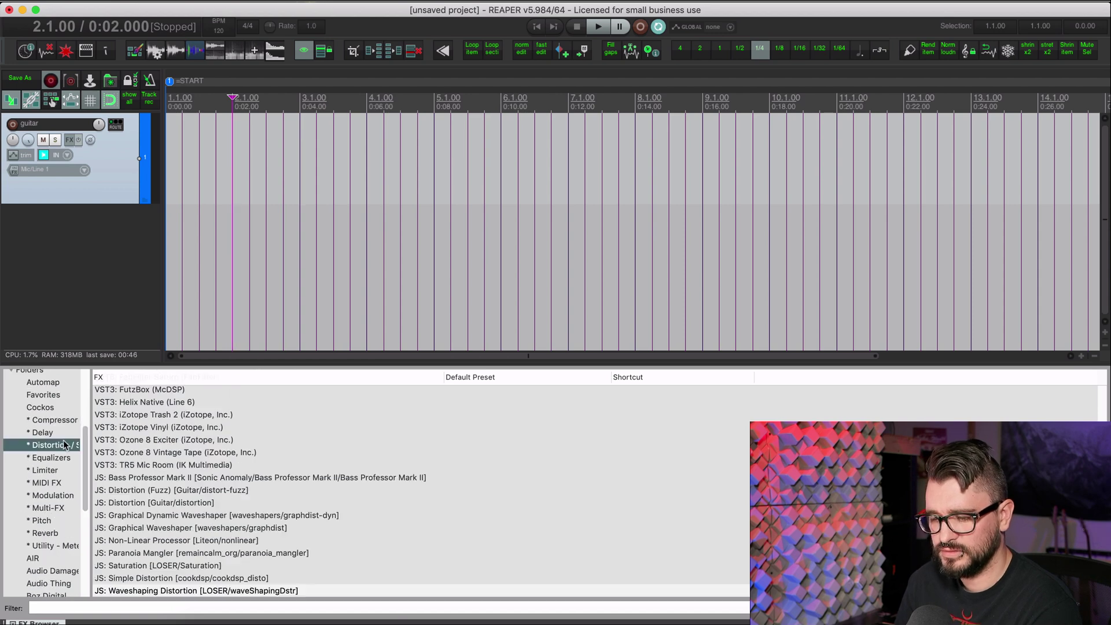
{"action": "scroll", "coordinate": [241, 500], "scroll_direction": "up", "scroll_amount": 3}
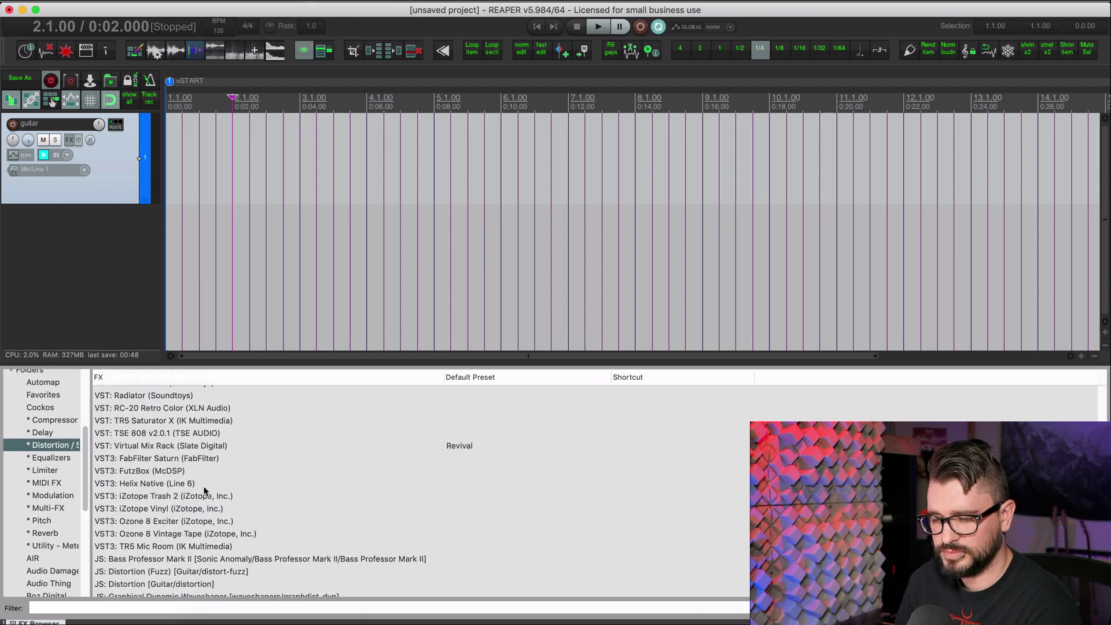
- Add VST3: Helix Native to the guitar track and swap its Vol block for a Chrome Custom wah
{"action": "left_click", "coordinate": [166, 483]}
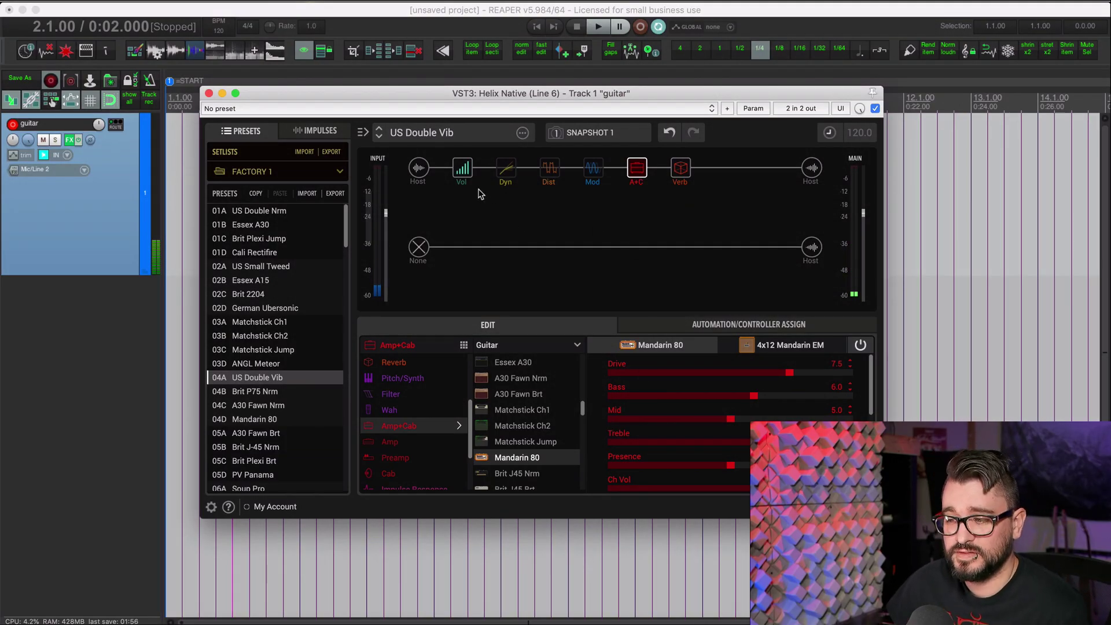
{"action": "left_click", "coordinate": [463, 171]}
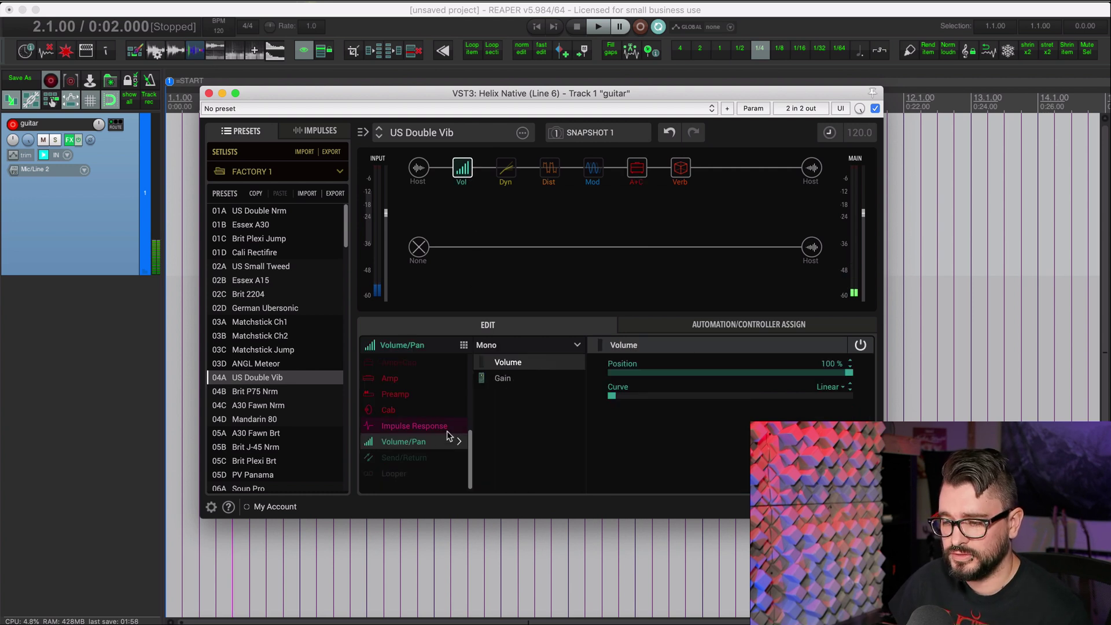
{"action": "scroll", "coordinate": [446, 437], "scroll_direction": "up", "scroll_amount": 3}
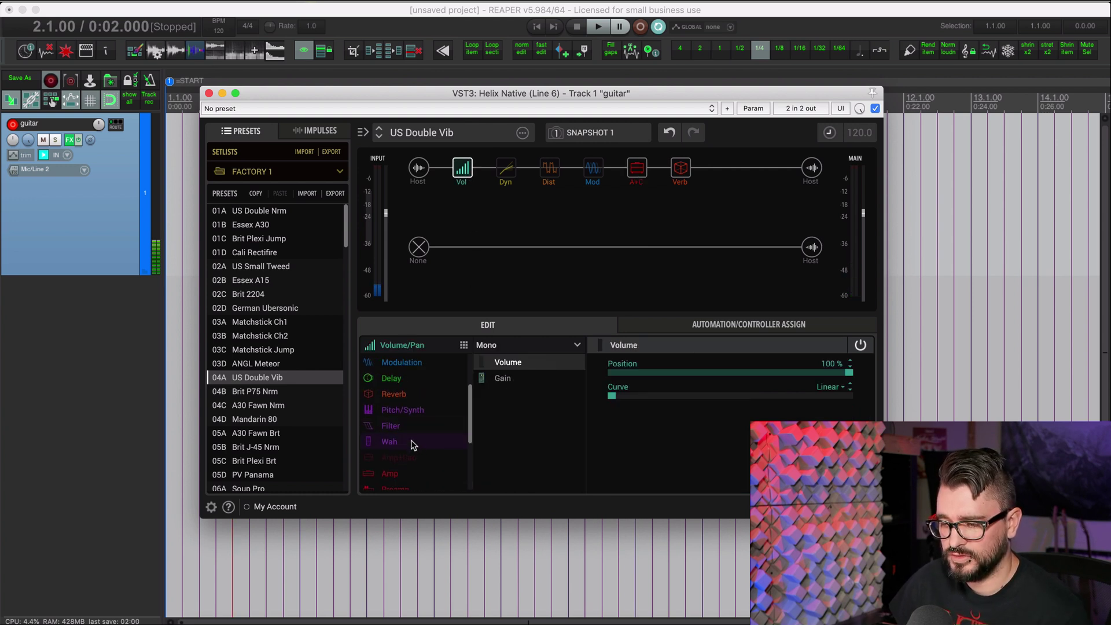
{"action": "left_click", "coordinate": [413, 444]}
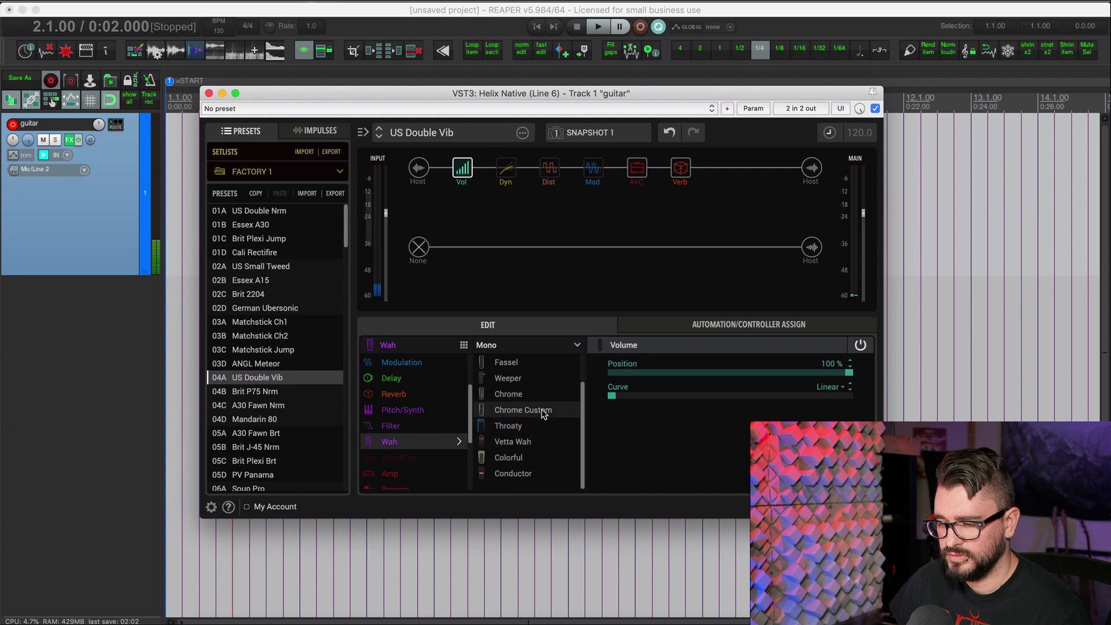
{"action": "left_click", "coordinate": [529, 412]}
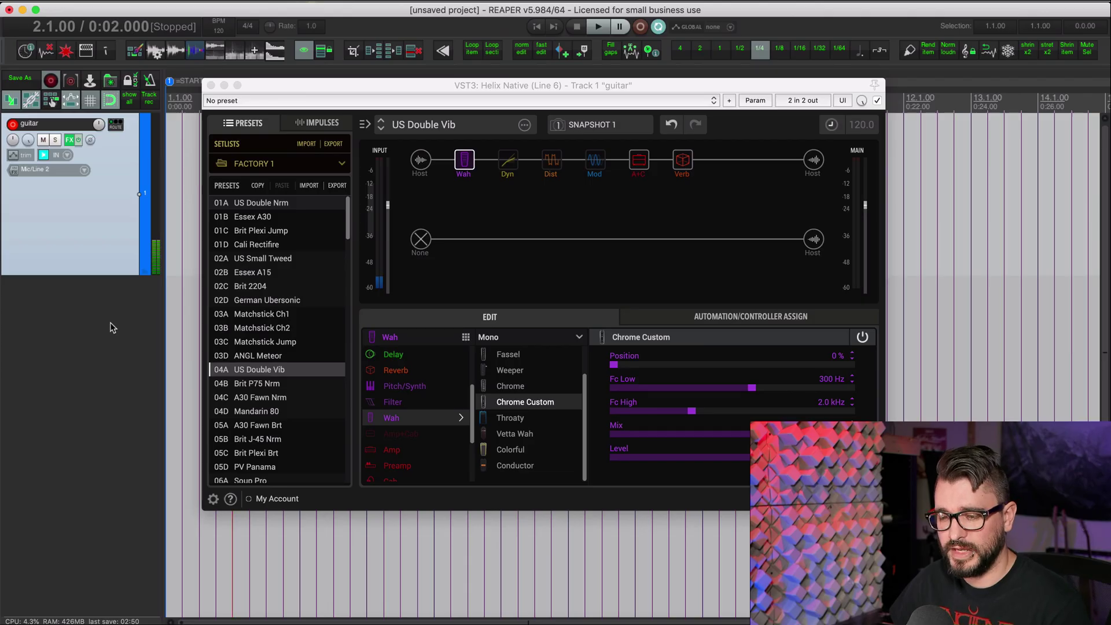
- Make the guitar track a folder containing track 2
{"action": "left_click", "coordinate": [107, 370]}
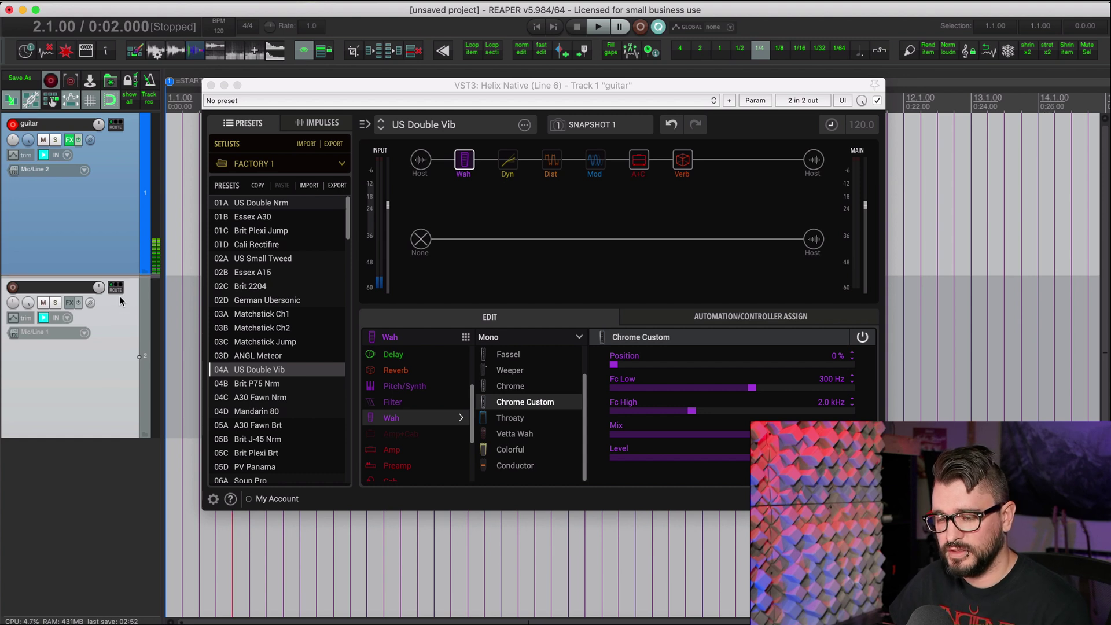
{"action": "left_click", "coordinate": [120, 339], "text": "shift"}
{"action": "key", "text": "ctrl+shift+f"}
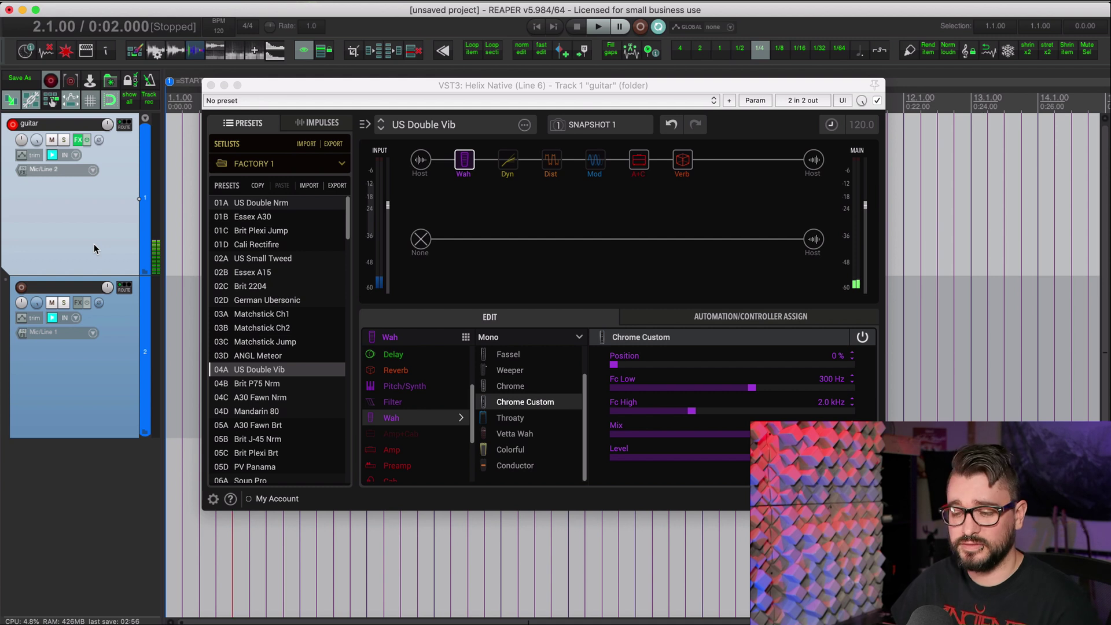
{"action": "left_click", "coordinate": [38, 274]}
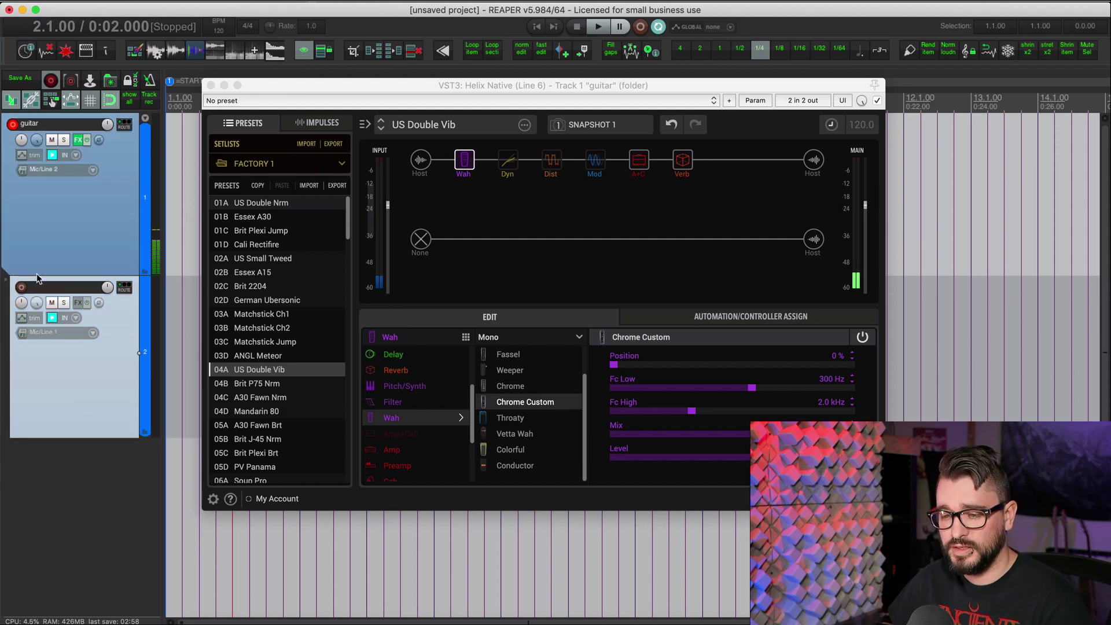
- Set track 2's input to MIDI > All MIDI Inputs > All Channels
{"action": "left_click", "coordinate": [71, 335]}
{"action": "mouse_move", "coordinate": [126, 372]}
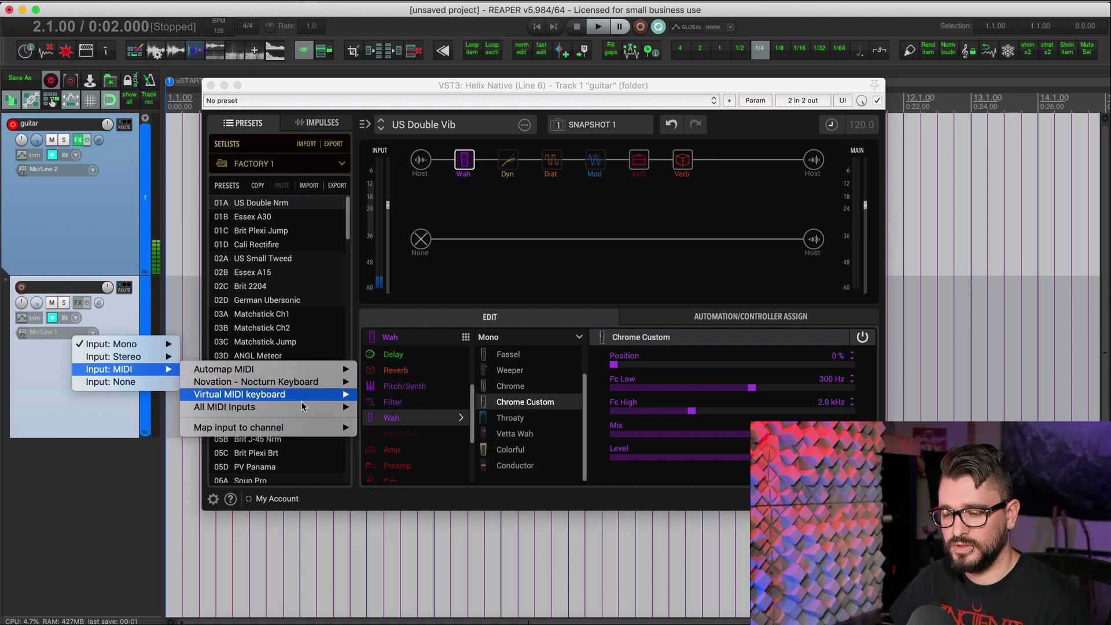
{"action": "mouse_move", "coordinate": [301, 407]}
{"action": "left_click", "coordinate": [397, 408]}
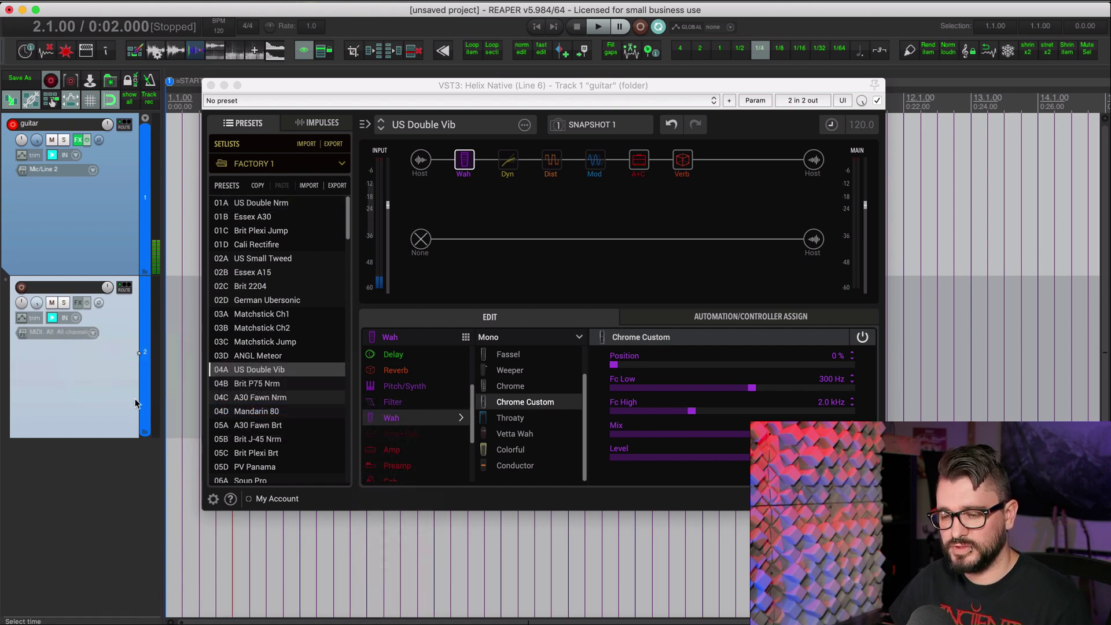
- Rename track 2 to 'expression' and select it
{"action": "double_click", "coordinate": [44, 289]}
{"action": "type", "text": "expression"}
{"action": "key", "text": "Return"}
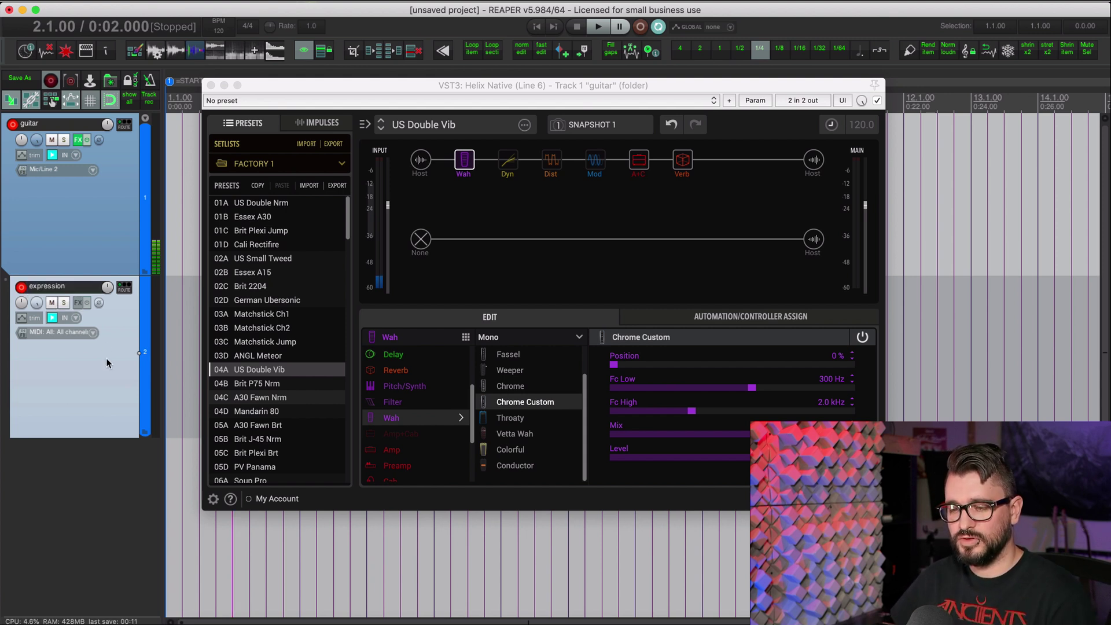
{"action": "left_click", "coordinate": [110, 200]}
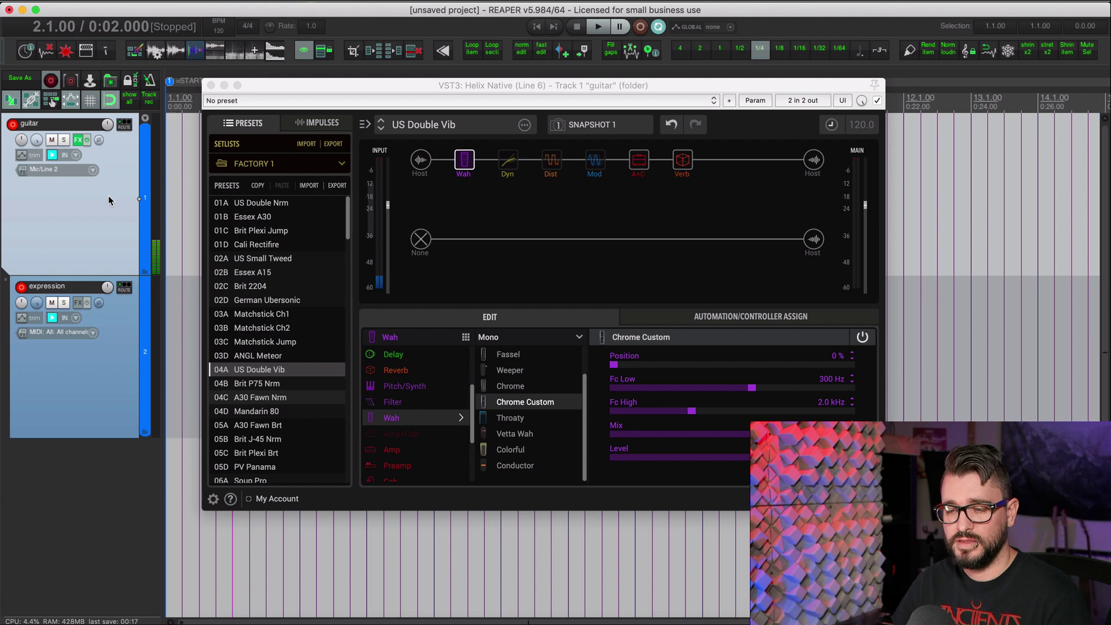
{"action": "left_click", "coordinate": [126, 377]}
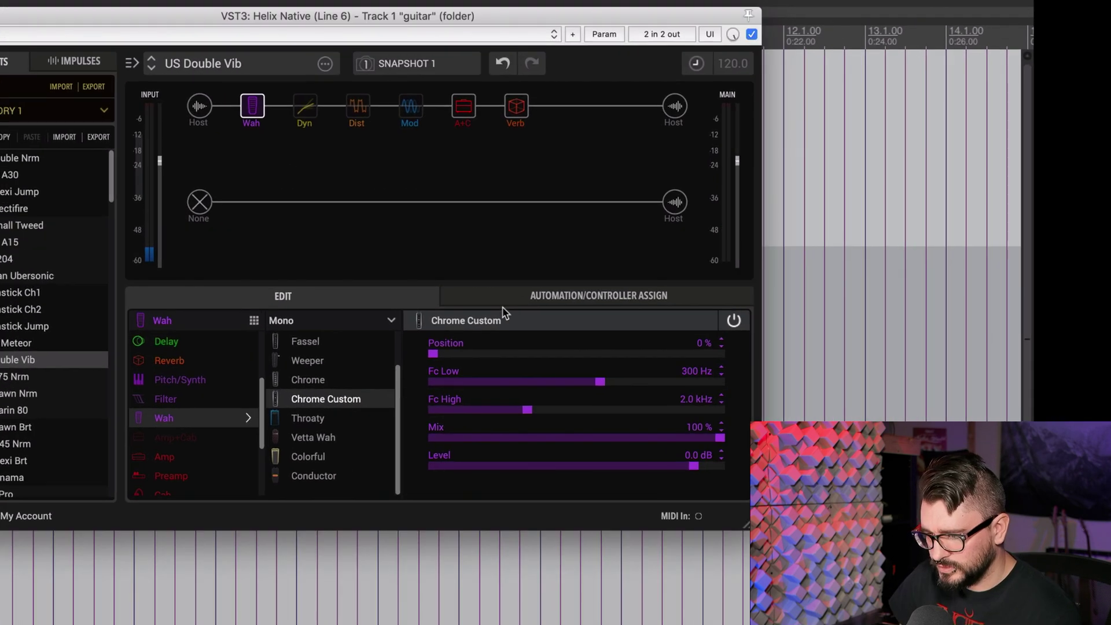
- Assign the Chrome Custom wah Position to the pedal's CC 11 through Controller Assign's MIDI Learn
{"action": "left_click", "coordinate": [496, 301]}
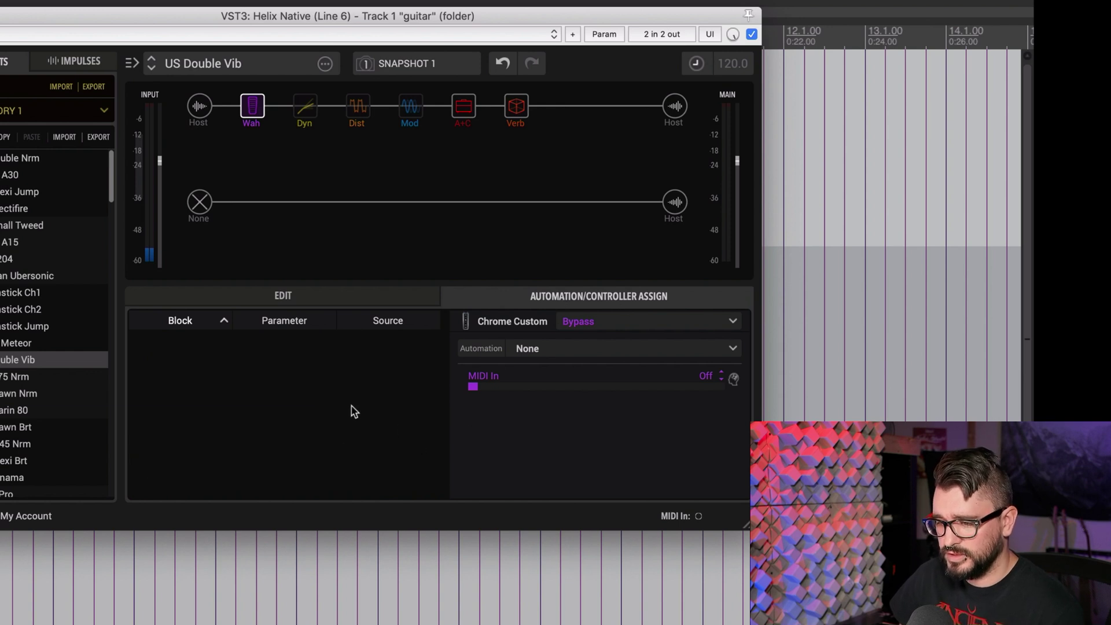
{"action": "left_click", "coordinate": [610, 323]}
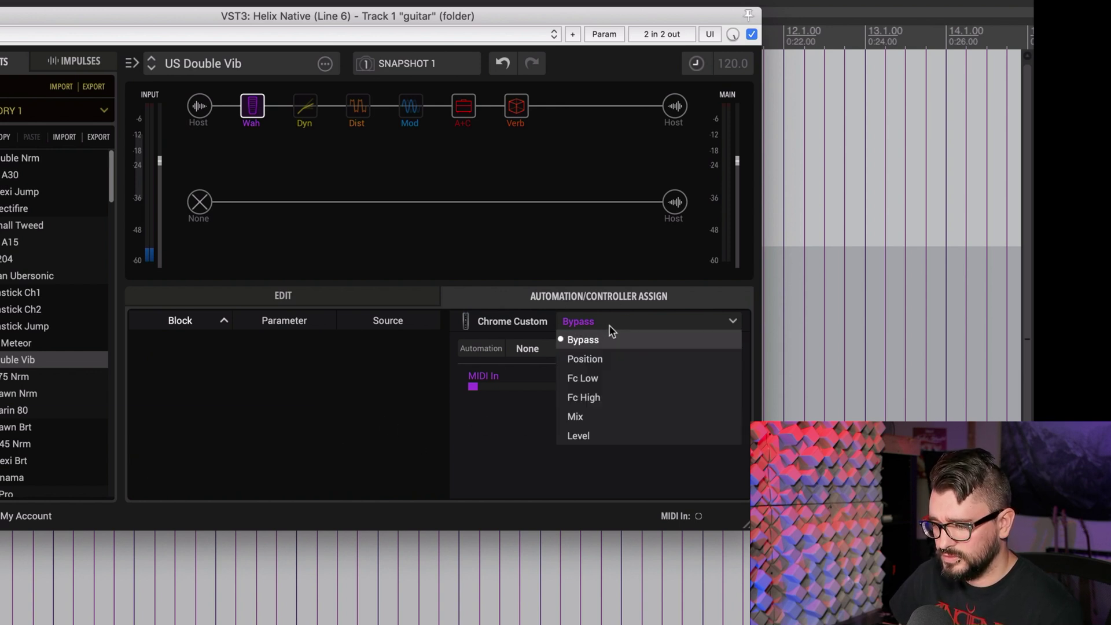
{"action": "left_click", "coordinate": [608, 363]}
{"action": "left_click", "coordinate": [492, 349]}
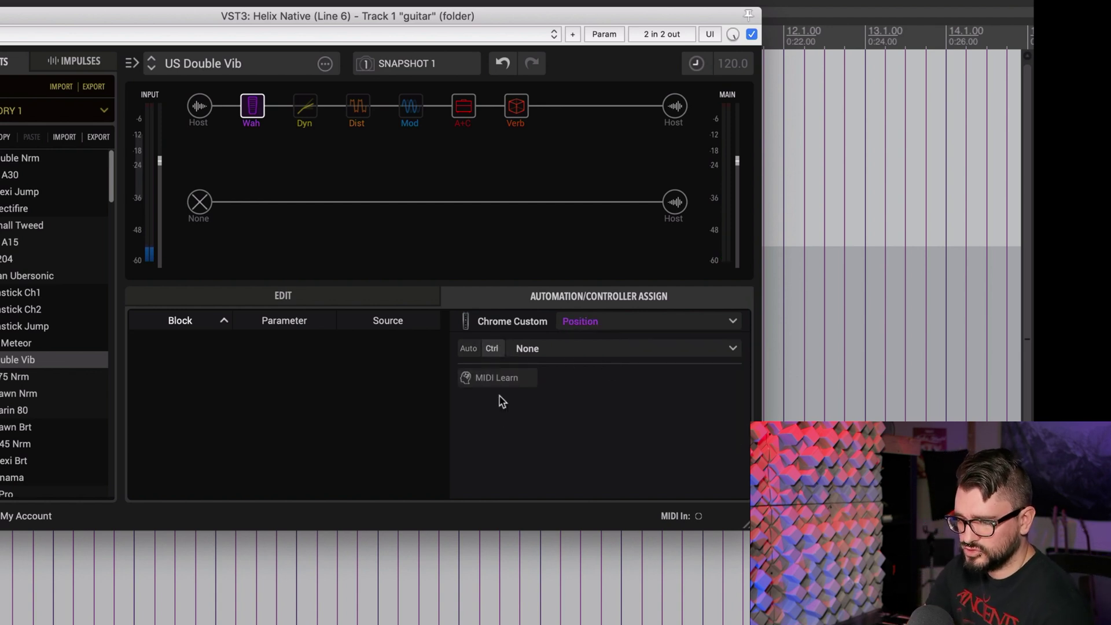
{"action": "left_click", "coordinate": [503, 386]}
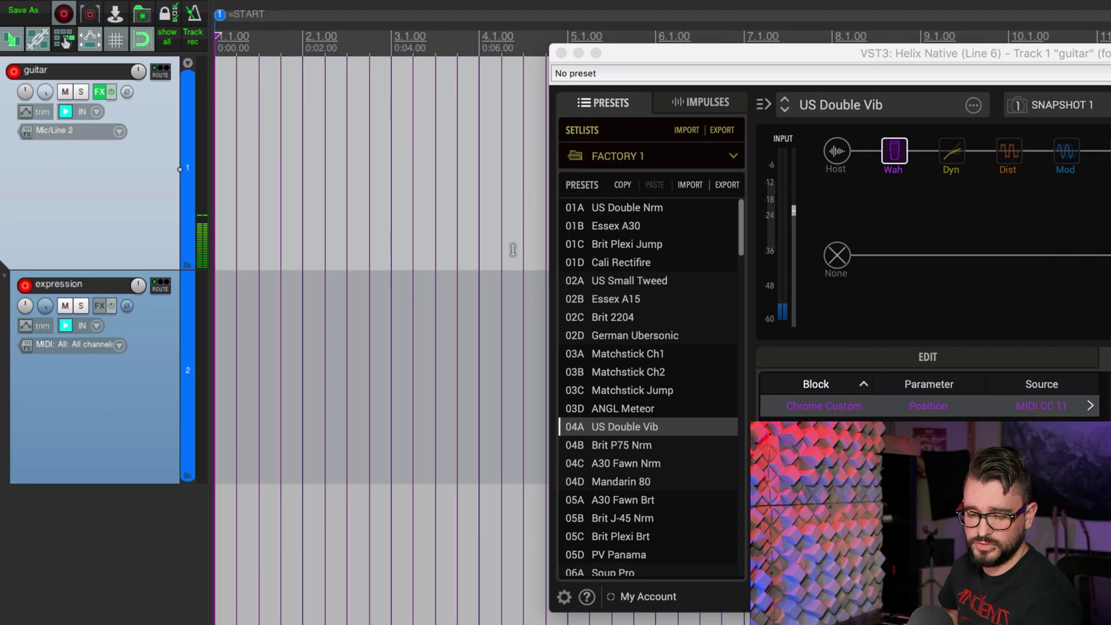
- Record guitar and pedal MIDI together, stop, and return the play position to bar 2.1
{"action": "key", "text": "ctrl+r"}
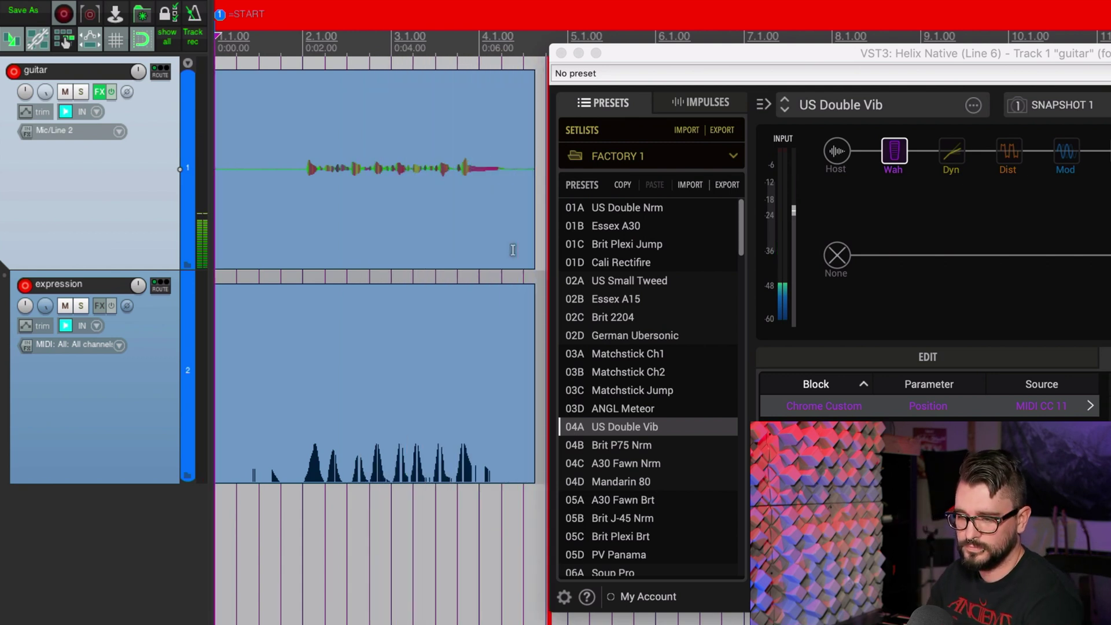
{"action": "key", "text": "space"}
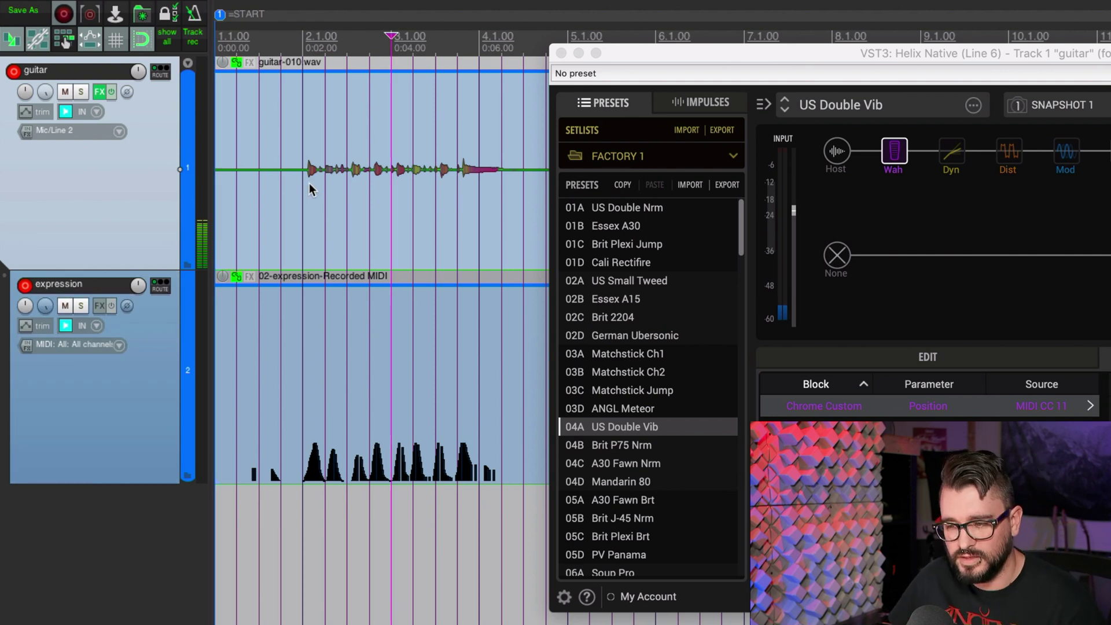
{"action": "left_click", "coordinate": [304, 182]}
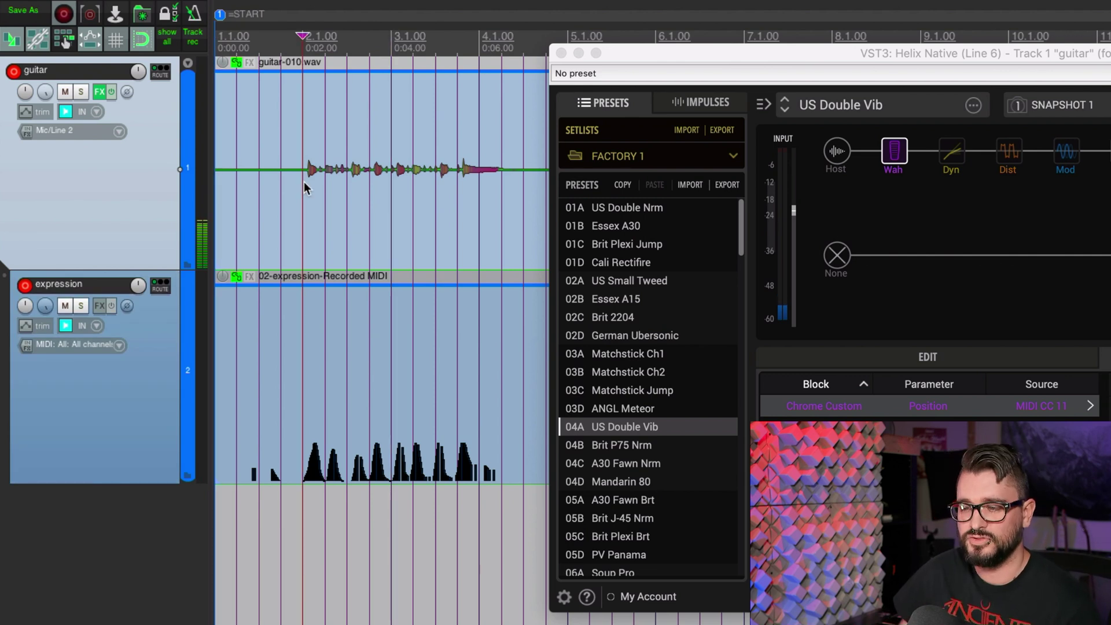
{"action": "left_click", "coordinate": [305, 478]}
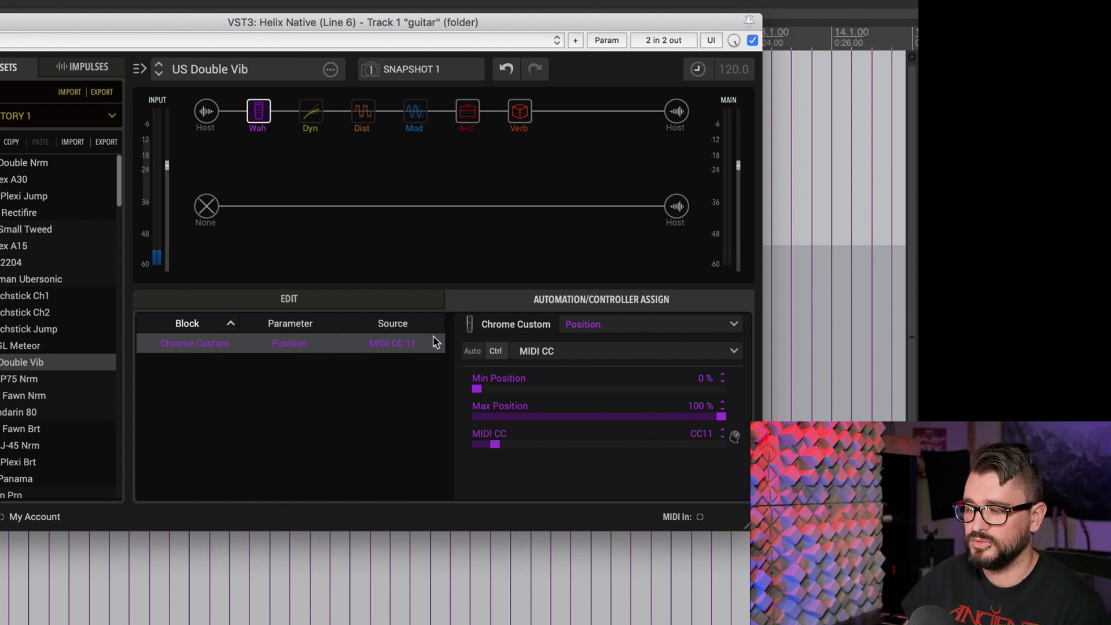
- MIDI-learn the Chrome Custom wah's Mix to the pedal's CC 11
{"action": "left_click", "coordinate": [626, 327]}
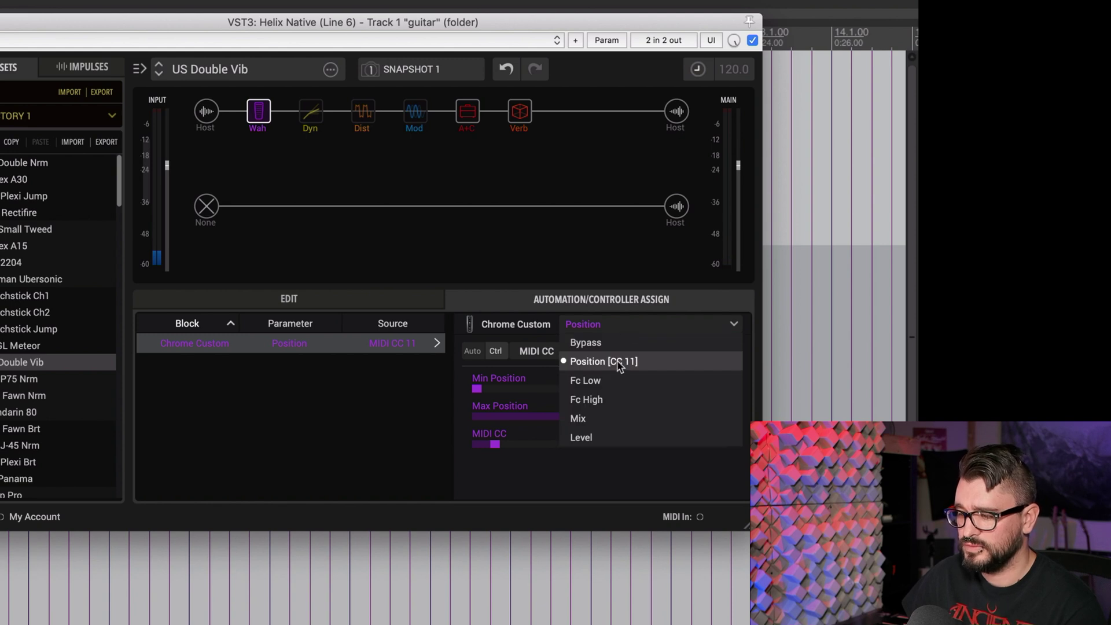
{"action": "left_click", "coordinate": [579, 418]}
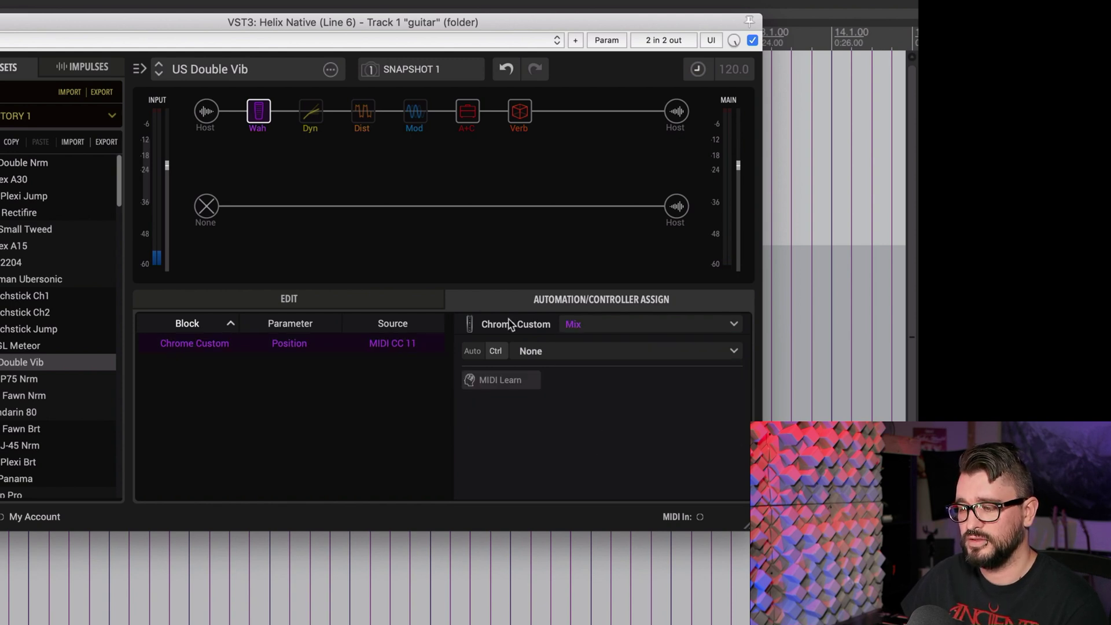
{"action": "left_click", "coordinate": [527, 382]}
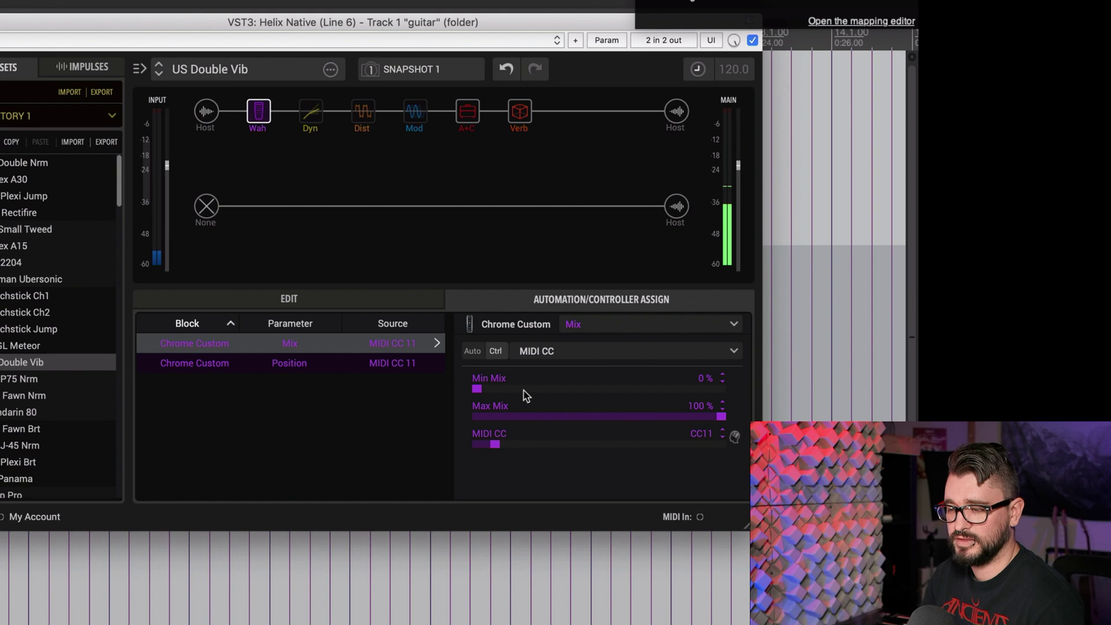
- Raise the Mix assignment's minimum to 21% and return to the EDIT view
{"action": "left_click", "coordinate": [323, 305]}
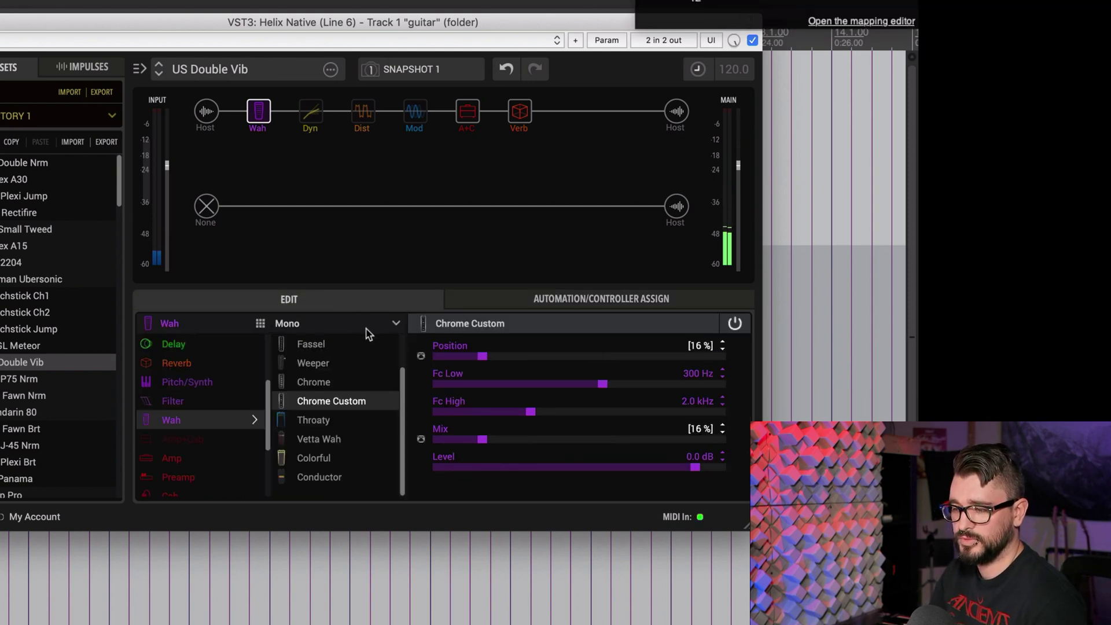
{"action": "left_click", "coordinate": [545, 299]}
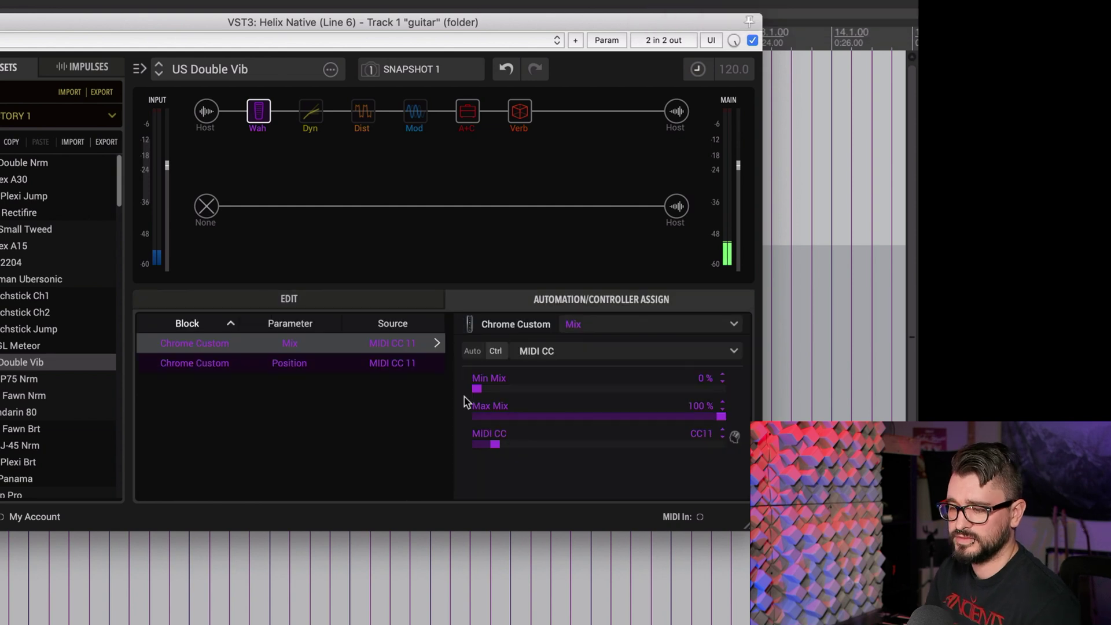
{"action": "left_click_drag", "start_coordinate": [478, 389], "coordinate": [534, 396]}
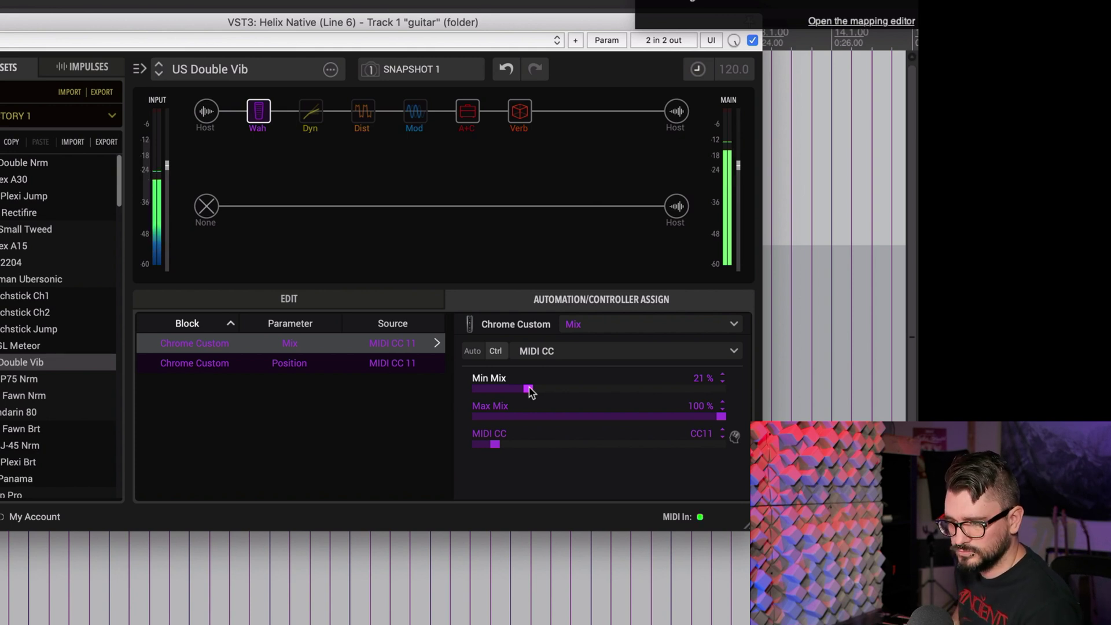
{"action": "left_click", "coordinate": [717, 307]}
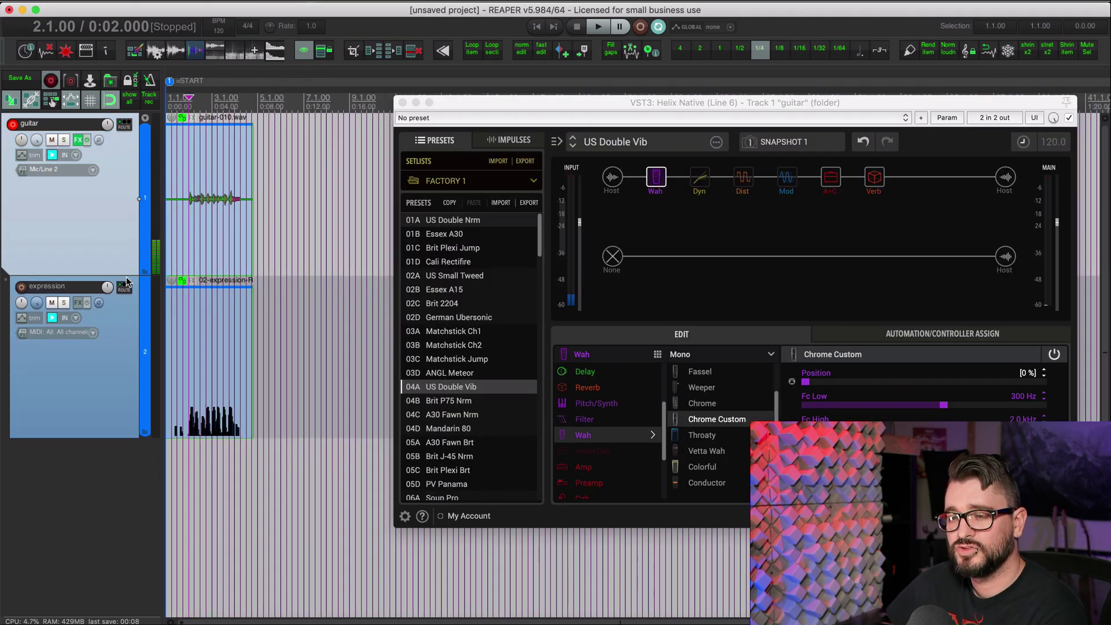
- Move the play position to 7.3.00 and shift the Helix Native window left
{"action": "scroll", "coordinate": [126, 277], "scroll_direction": "down", "scroll_amount": 3}
{"action": "left_click", "coordinate": [247, 219]}
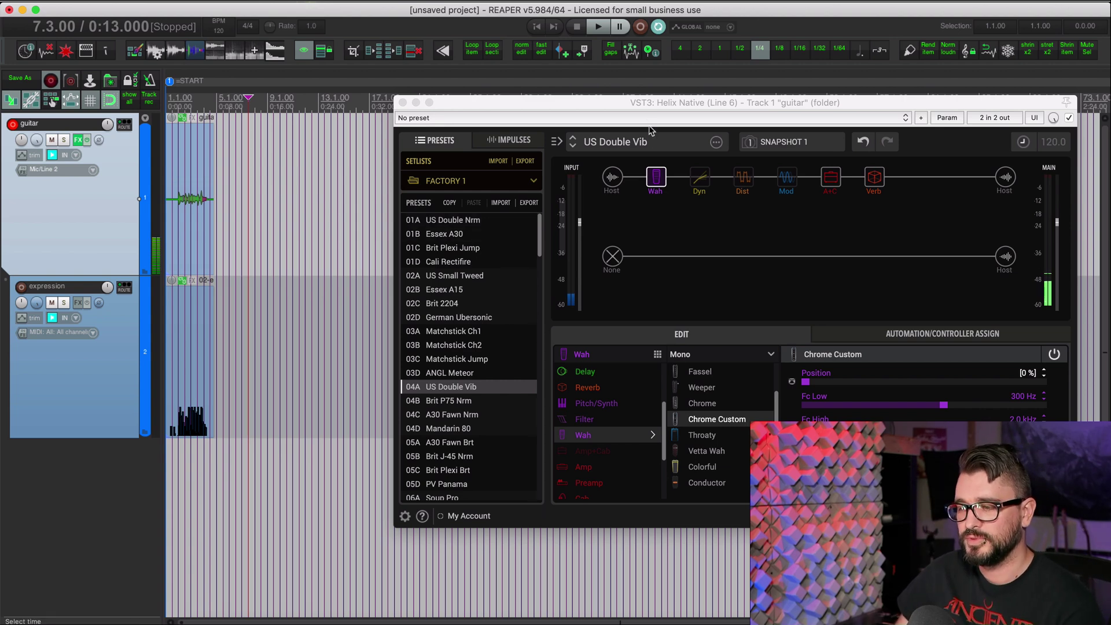
{"action": "left_click_drag", "start_coordinate": [622, 105], "coordinate": [510, 107]}
- Clear all Helix Native controller assignments and go back to the EDIT tab
{"action": "left_click", "coordinate": [773, 339]}
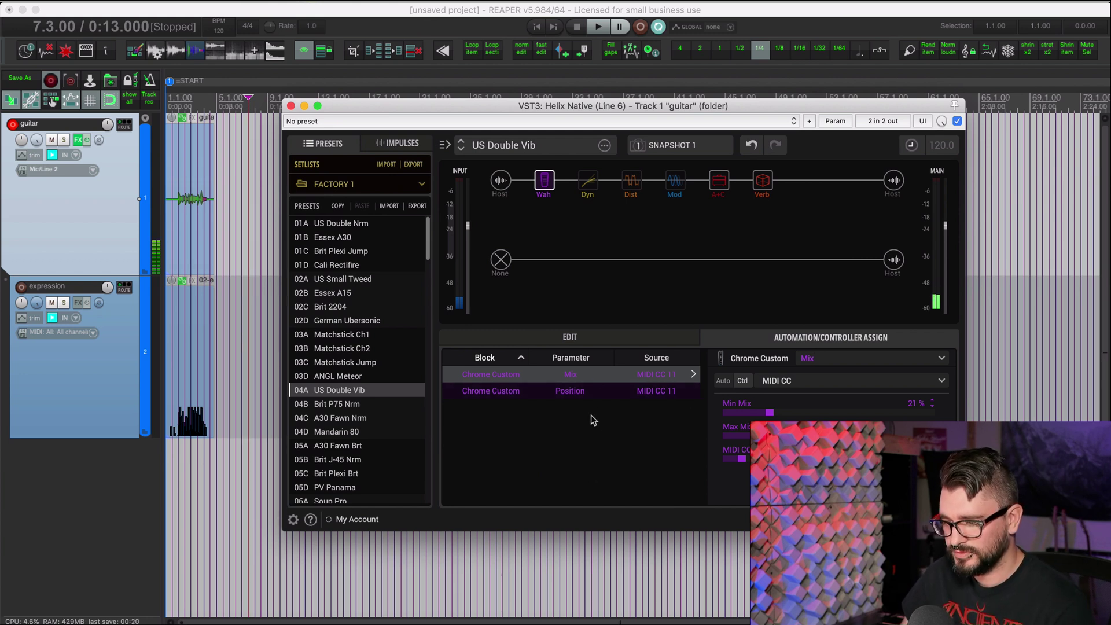
{"action": "right_click", "coordinate": [571, 377]}
{"action": "left_click", "coordinate": [632, 401]}
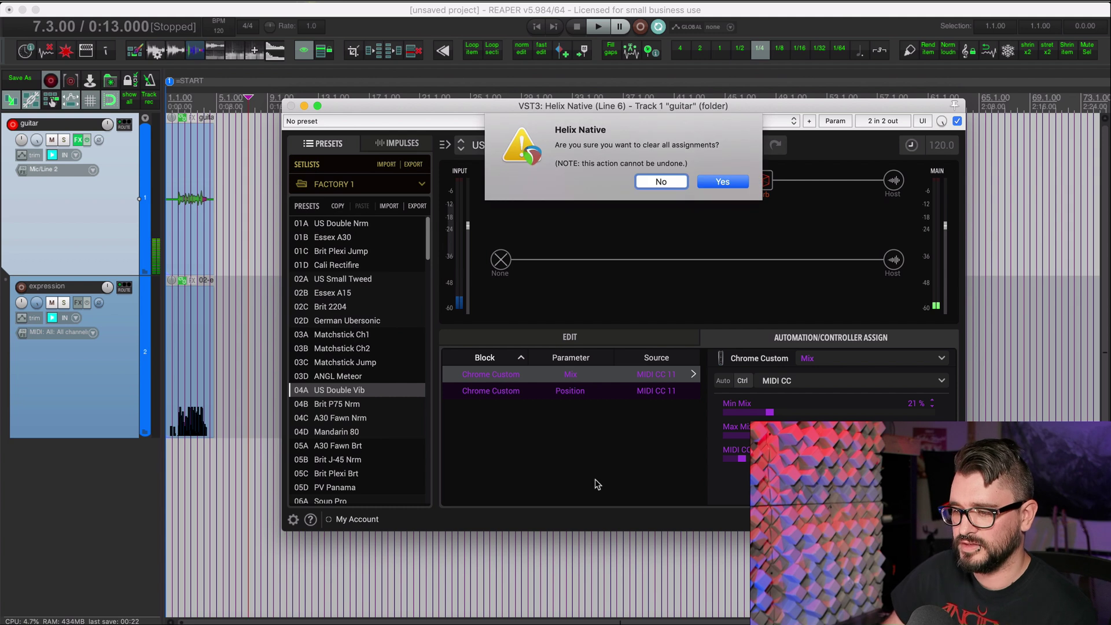
{"action": "left_click", "coordinate": [718, 249]}
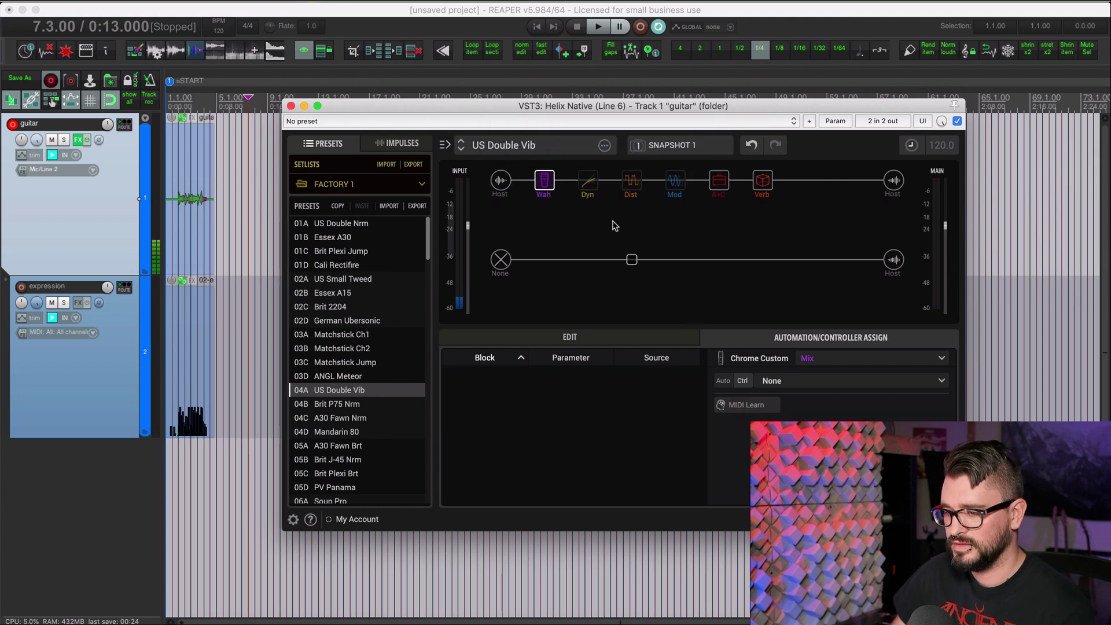
{"action": "left_click", "coordinate": [602, 338]}
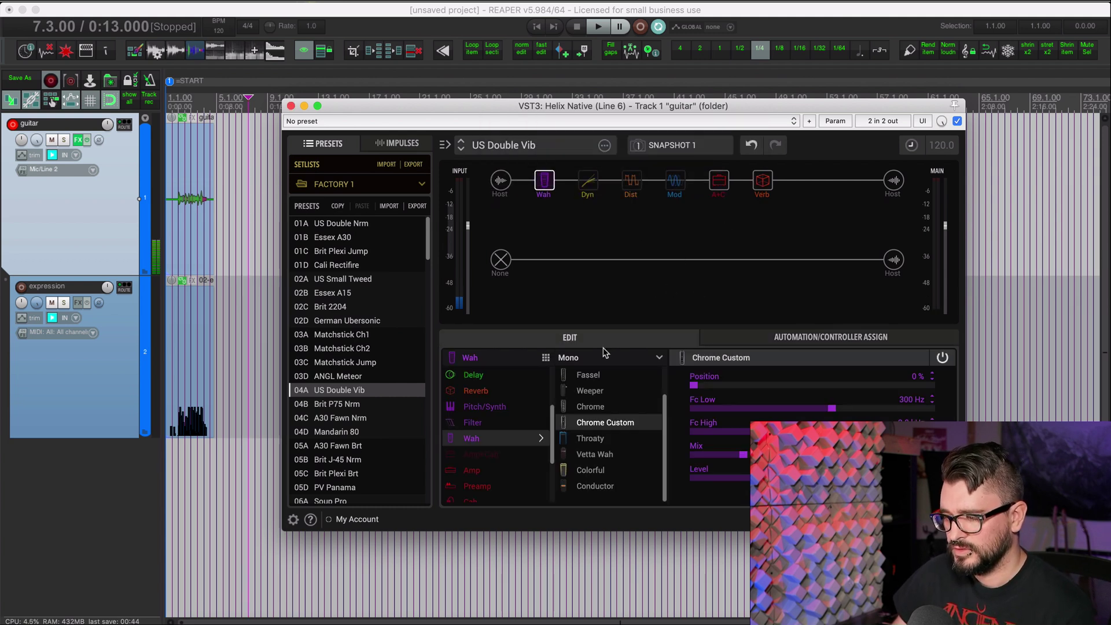
- Assign the wah Position to Helix Native's Automation Knob 1
{"action": "right_click", "coordinate": [695, 386]}
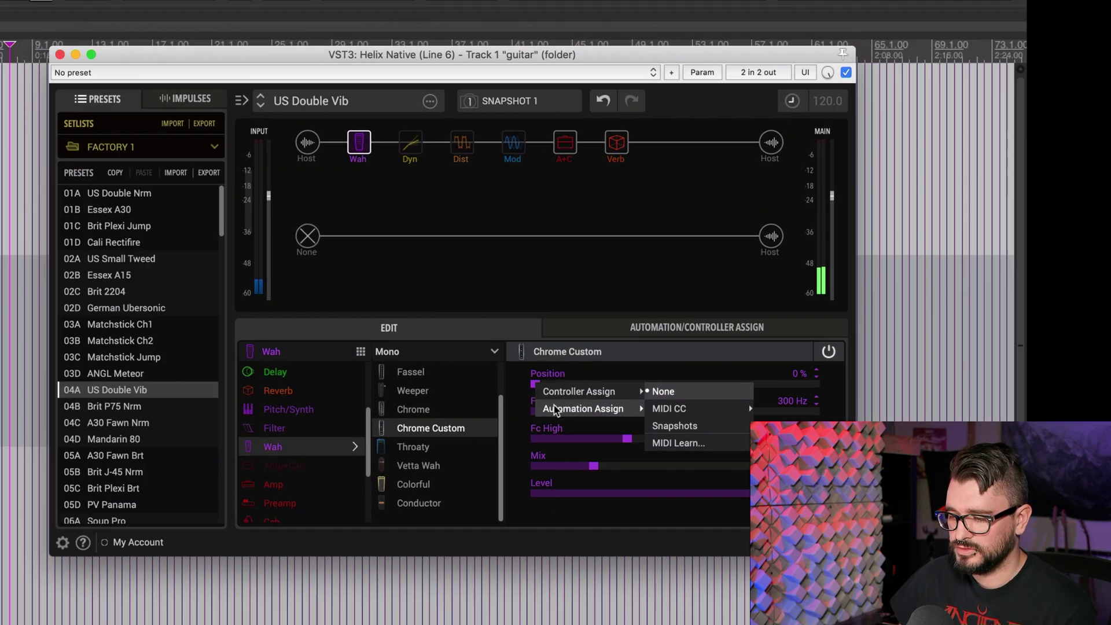
{"action": "mouse_move", "coordinate": [707, 400]}
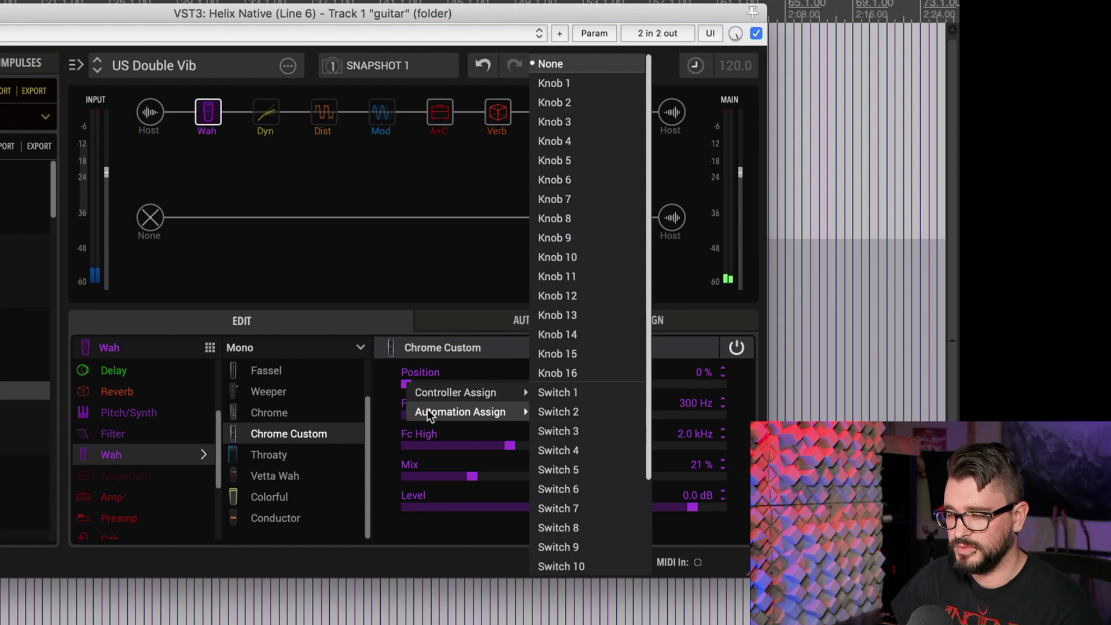
{"action": "left_click", "coordinate": [570, 85]}
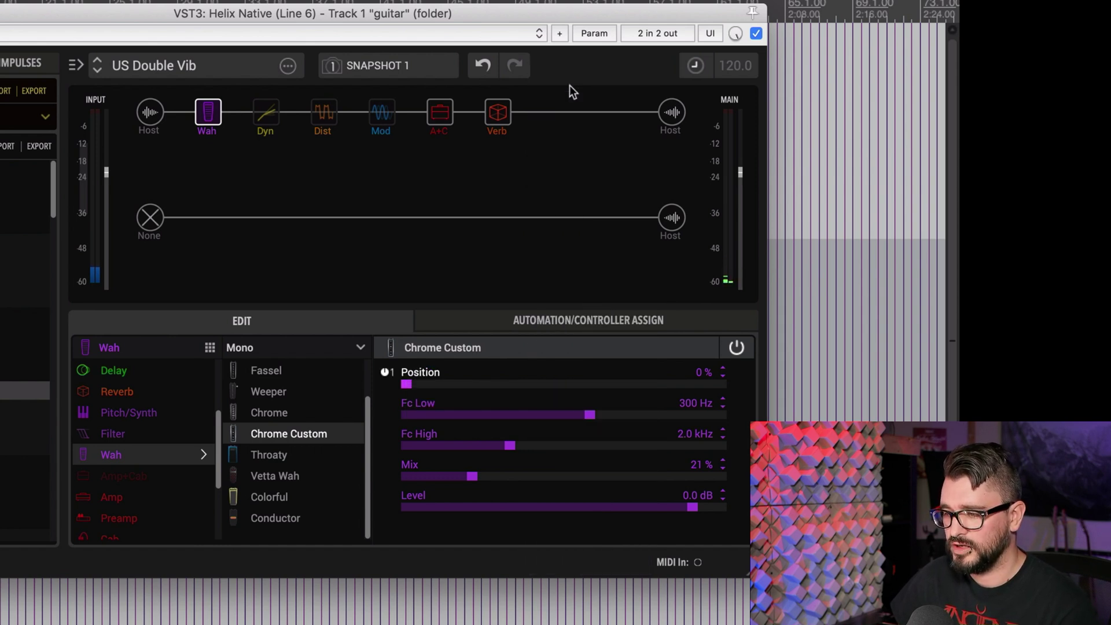
- Link Knob 1 to incoming MIDI CC 11 with Param > Learn and confirm
{"action": "left_click", "coordinate": [602, 32]}
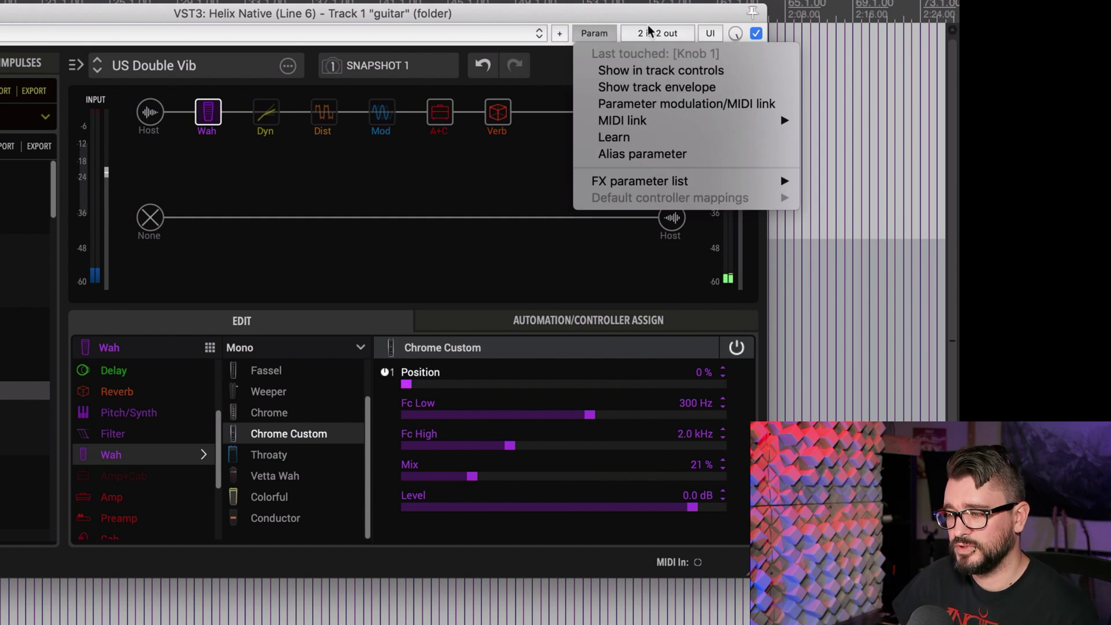
{"action": "left_click", "coordinate": [637, 137]}
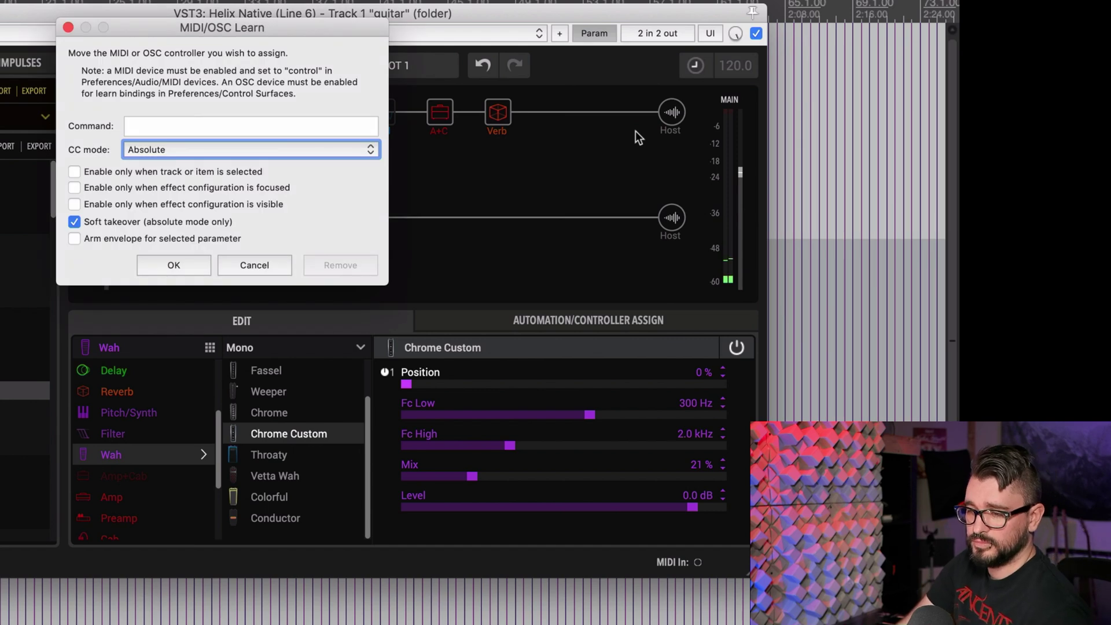
{"action": "left_click", "coordinate": [176, 265]}
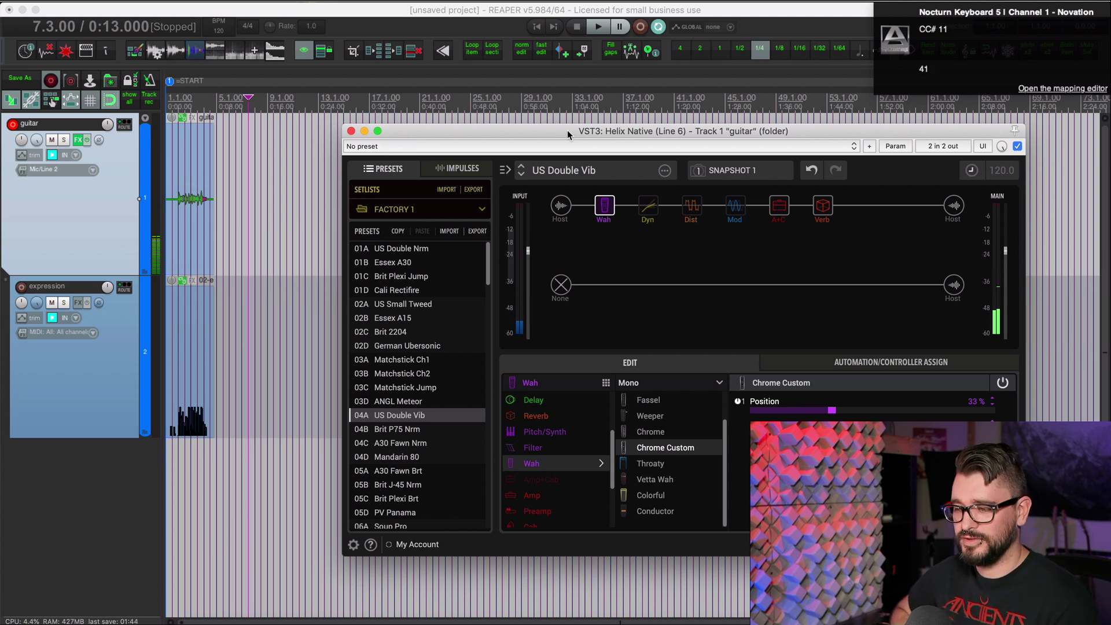
{"action": "left_click_drag", "start_coordinate": [488, 131], "coordinate": [496, 131]}
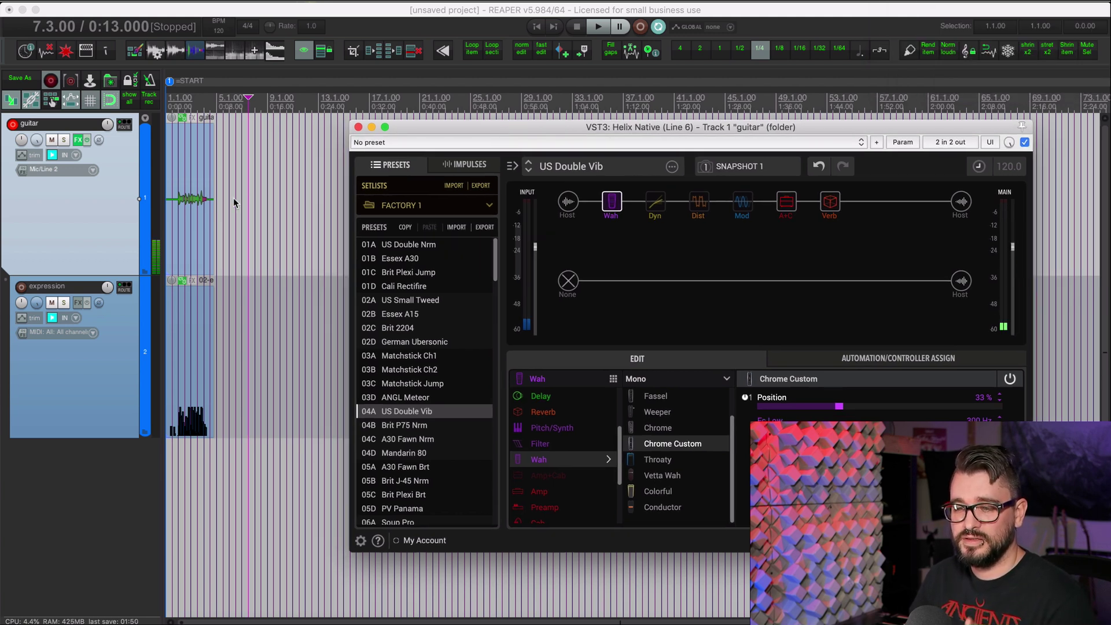
{"action": "left_click", "coordinate": [86, 220]}
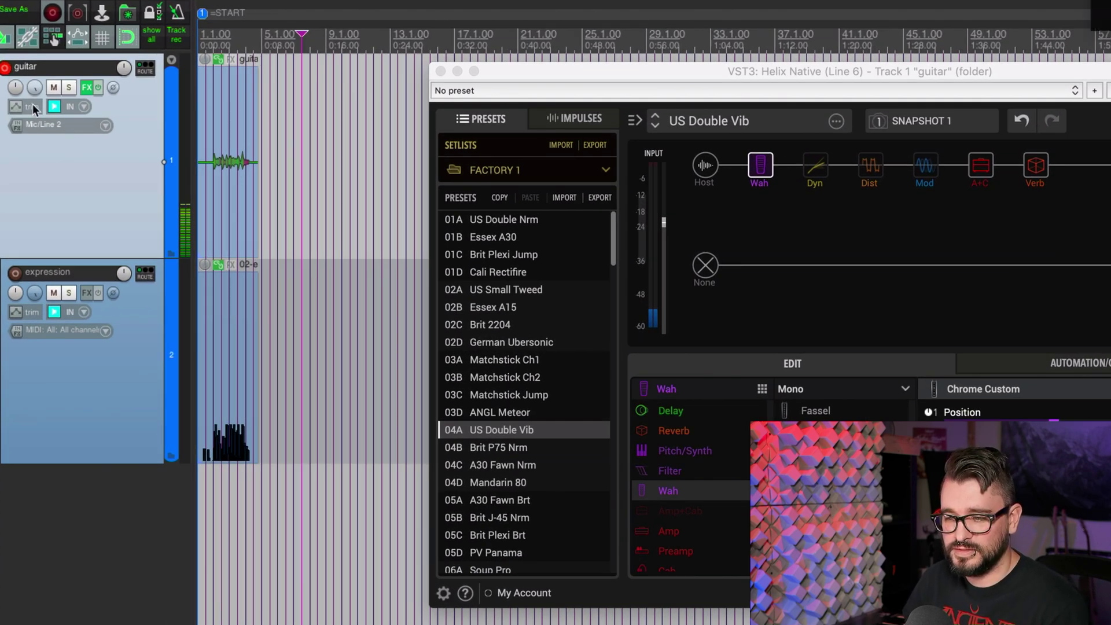
- Switch the guitar track's automation mode to Latch so pedal moves write a Knob 1 envelope
{"action": "left_click", "coordinate": [16, 107]}
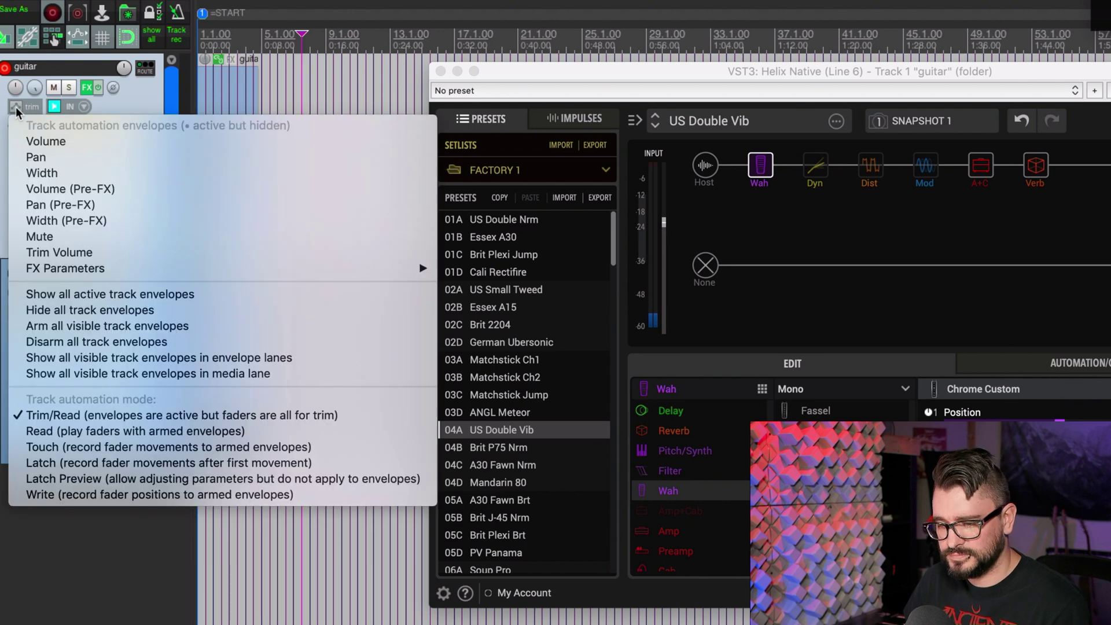
{"action": "left_click", "coordinate": [87, 463]}
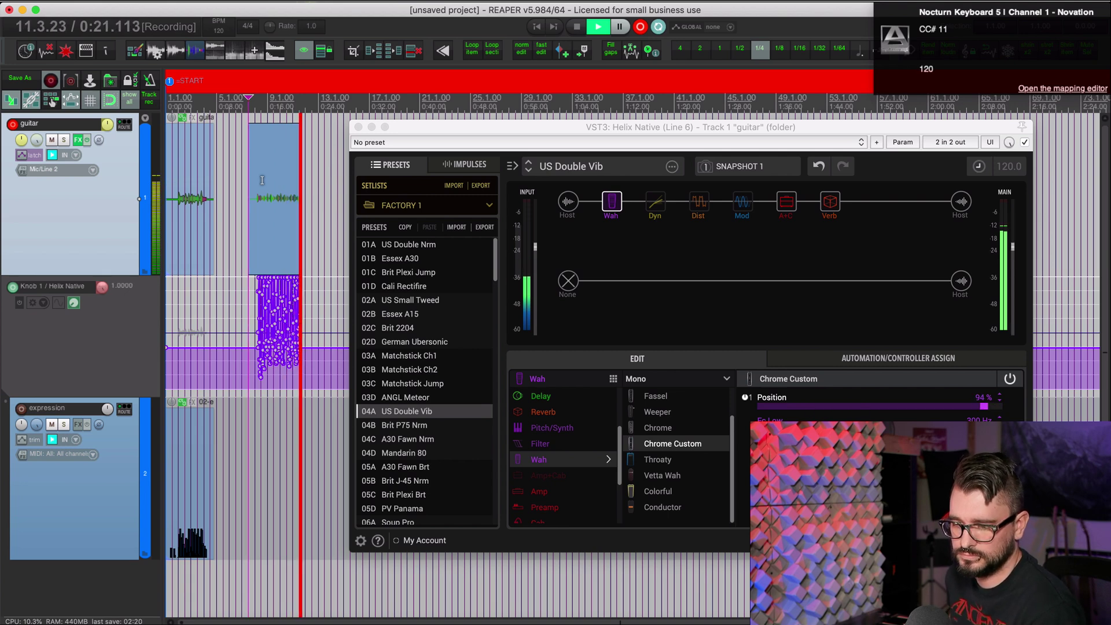
- Stop recording the new guitar take and close the Helix Native window
{"action": "key", "text": "space"}
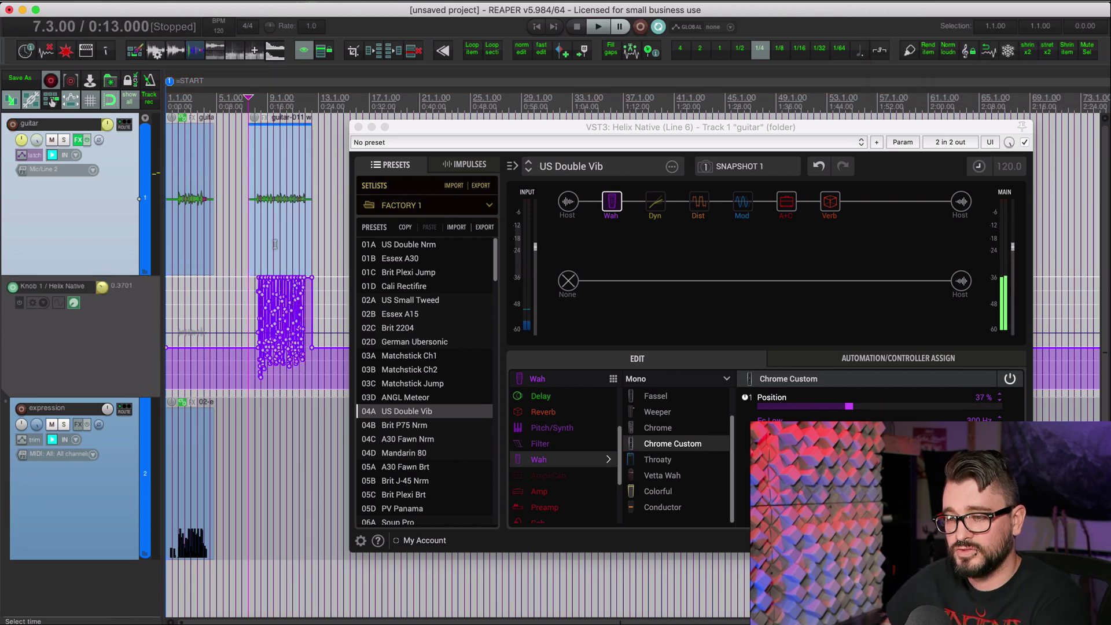
{"action": "scroll", "coordinate": [292, 251], "scroll_direction": "up", "scroll_amount": 5}
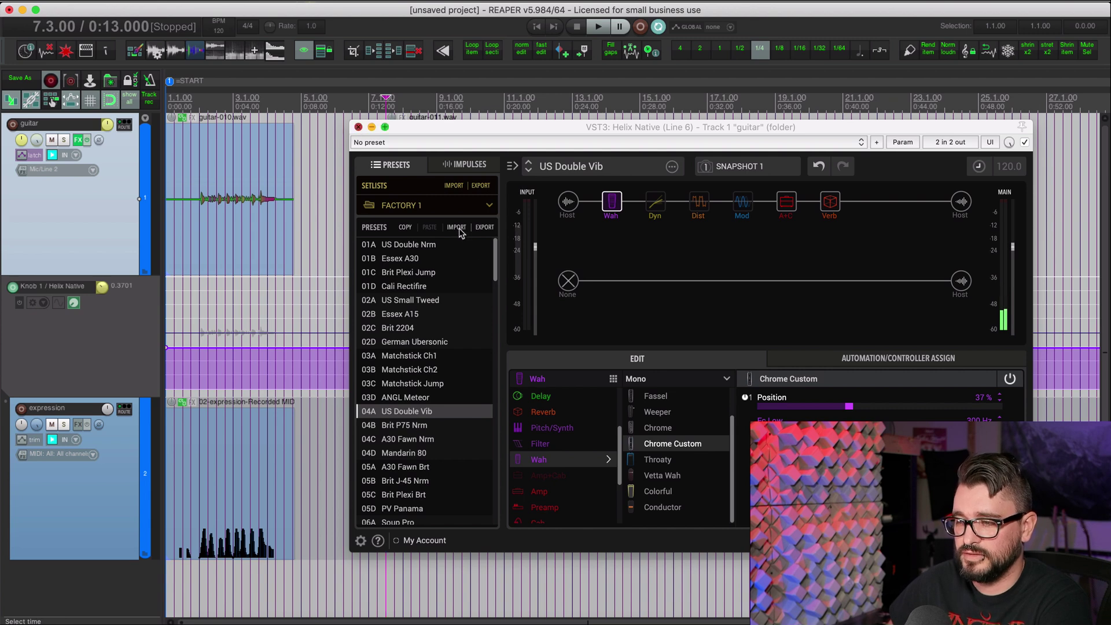
{"action": "left_click", "coordinate": [358, 127]}
- Place the play cursor at 8.2.00 and scroll to inspect the recorded Knob 1 wah envelope
{"action": "scroll", "coordinate": [431, 249], "scroll_direction": "up", "scroll_amount": 6}
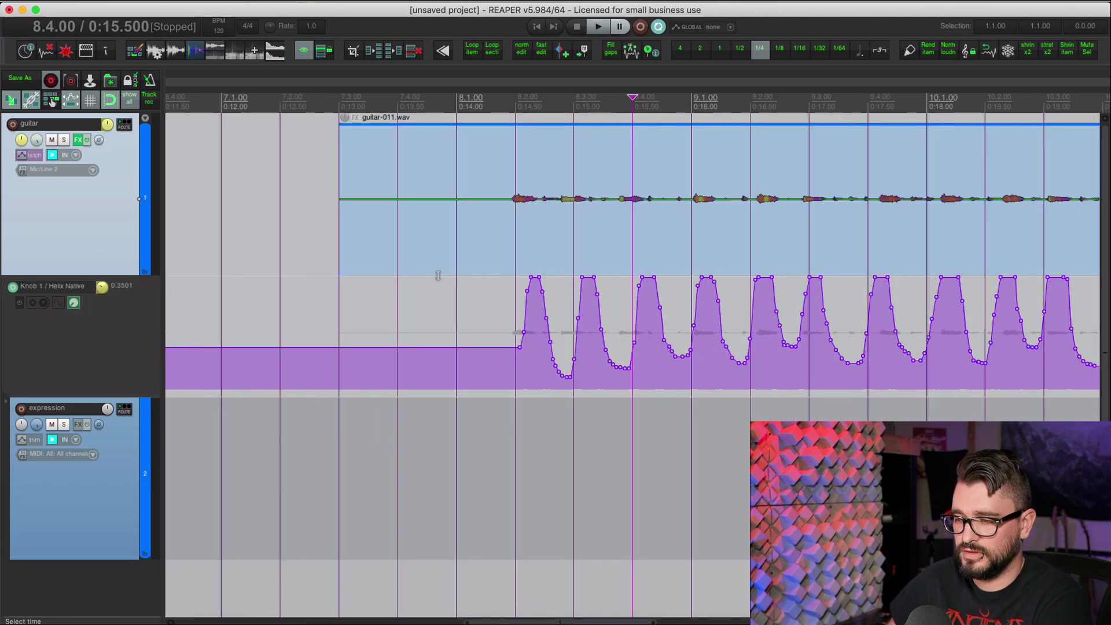
{"action": "left_click", "coordinate": [510, 248]}
{"action": "scroll", "coordinate": [513, 269], "scroll_direction": "down", "scroll_amount": 1}
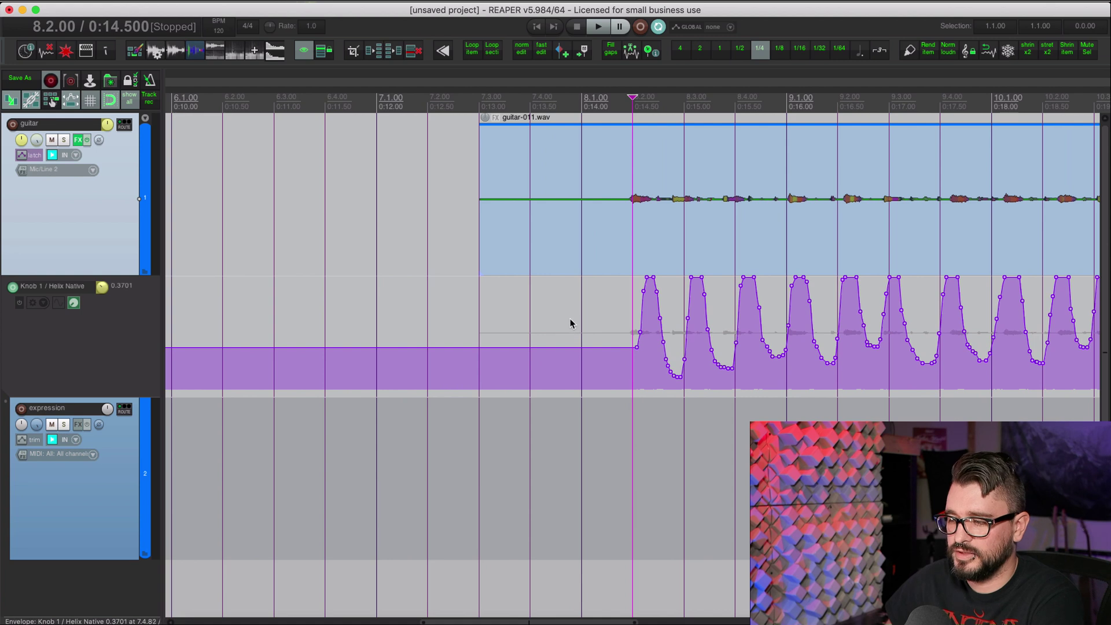
{"action": "scroll", "coordinate": [571, 319], "scroll_direction": "right", "scroll_amount": 3}
{"action": "scroll", "coordinate": [571, 324], "scroll_direction": "right", "scroll_amount": 2}
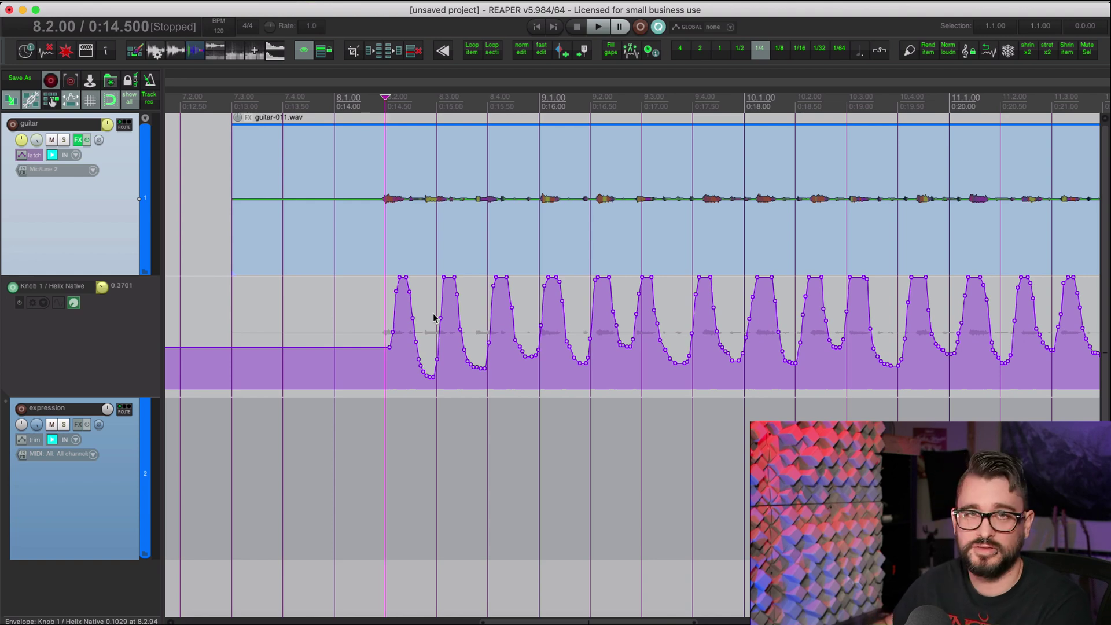
{"action": "scroll", "coordinate": [457, 307], "scroll_direction": "down", "scroll_amount": 3}
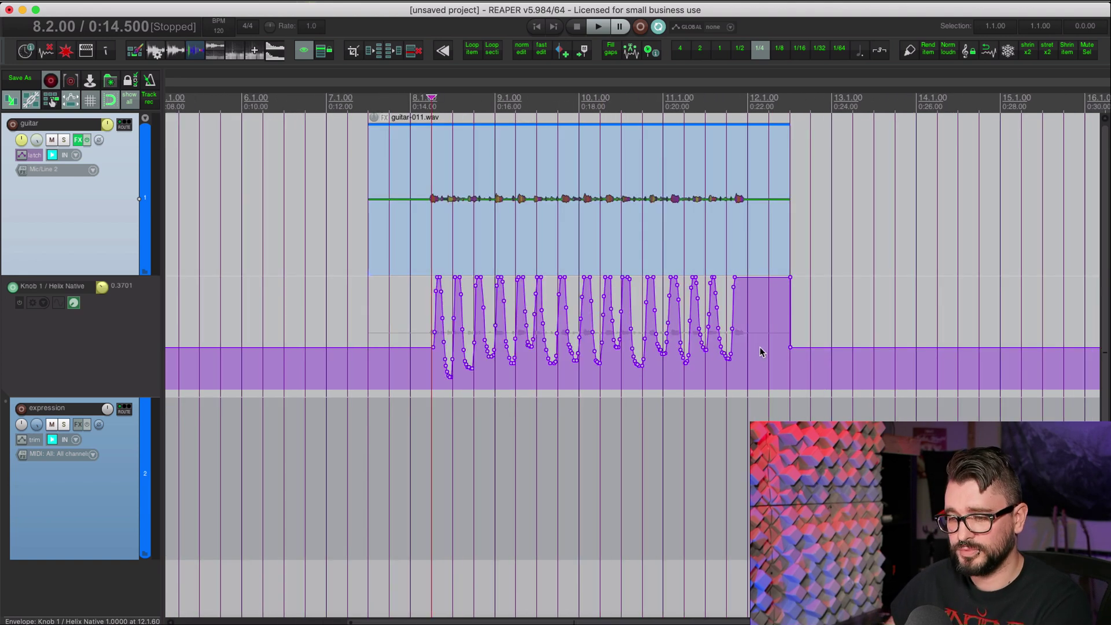